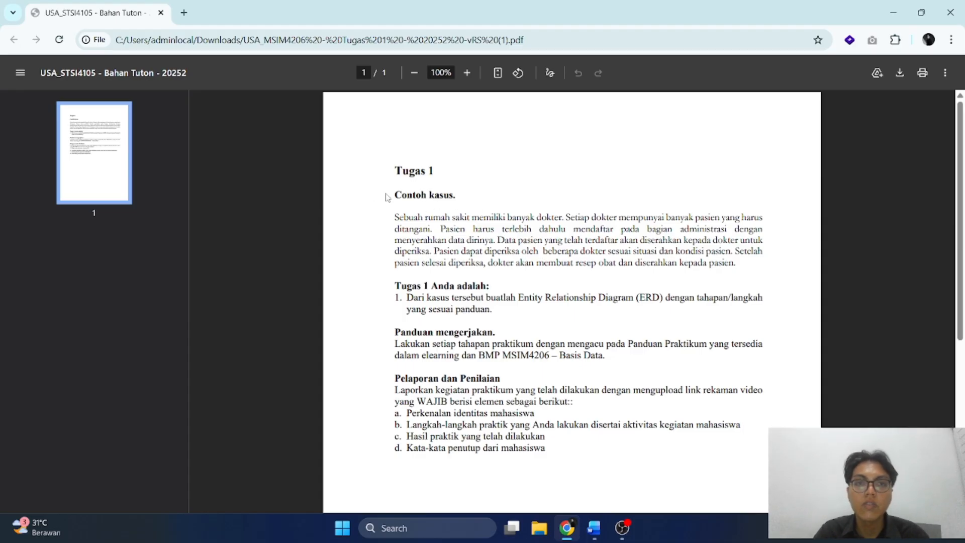
- Read the Contoh kasus paragraph in the assignment PDF
drag(393, 196, 464, 202)
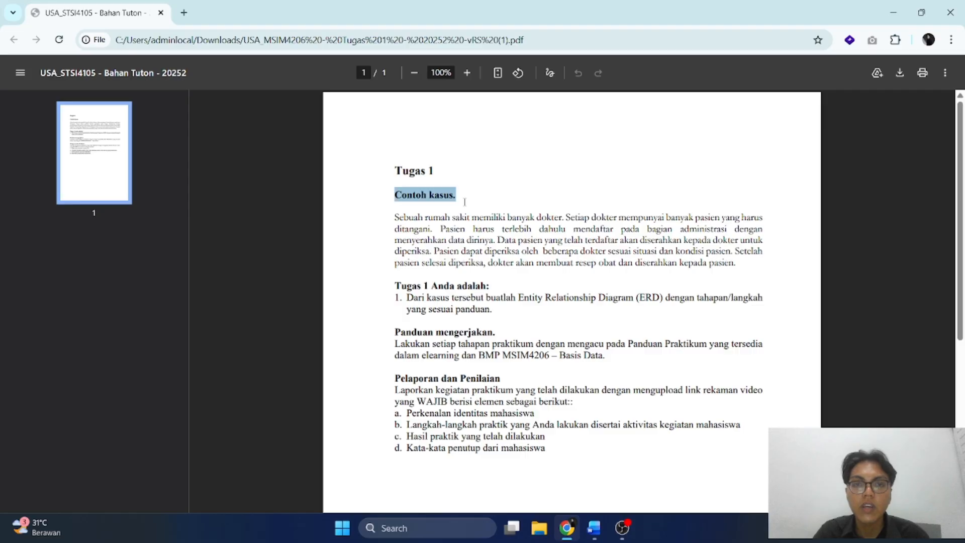
double_click(403, 219)
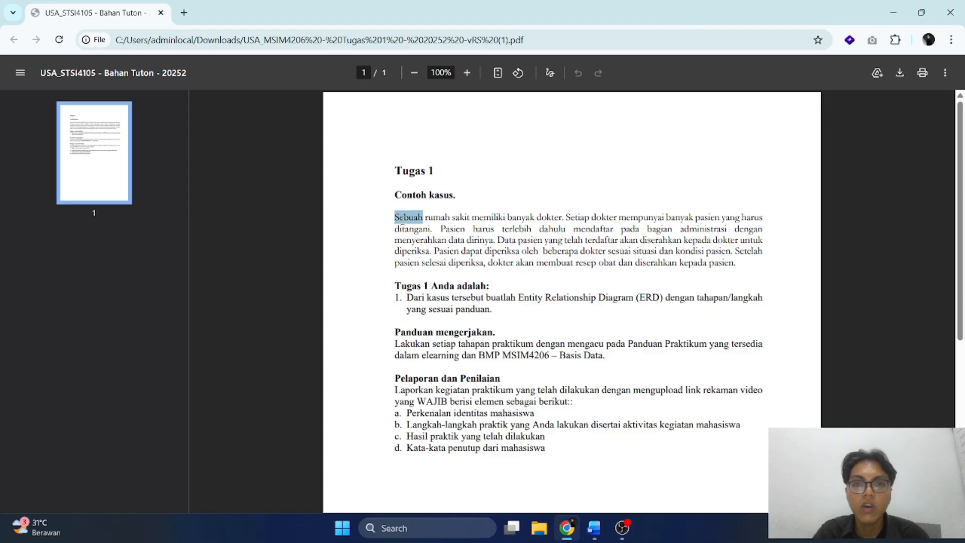
click(556, 217)
drag(572, 218, 652, 238)
click(652, 237)
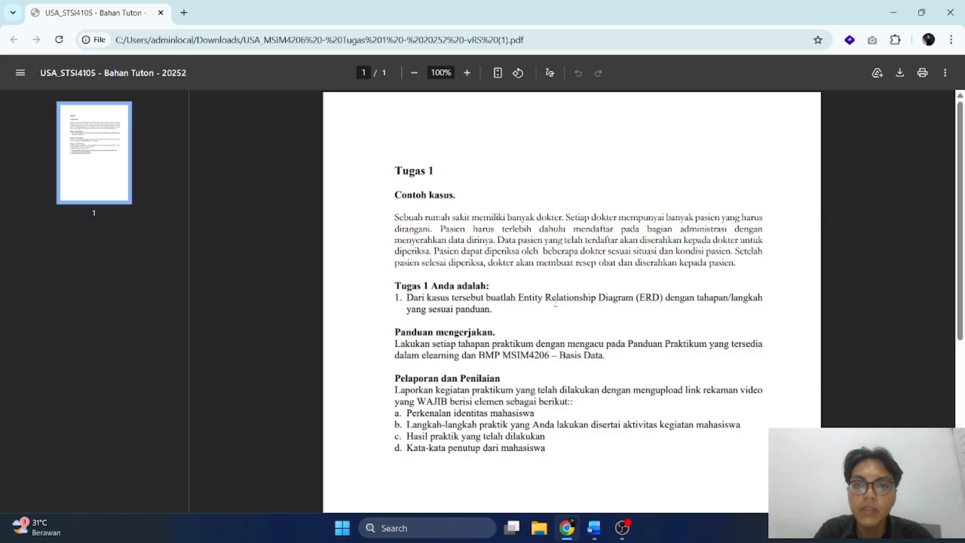
- Switch to the Tugas 1 document in Word and review the case text, the entity list and the attributes of each entity
key(alt+Tab)
key(alt+Tab)
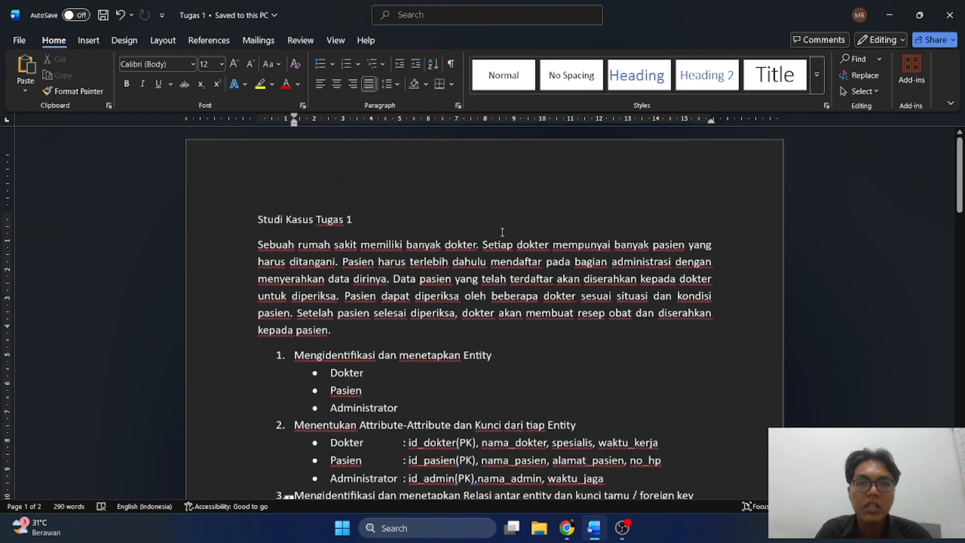
scroll(408, 322, down, 2)
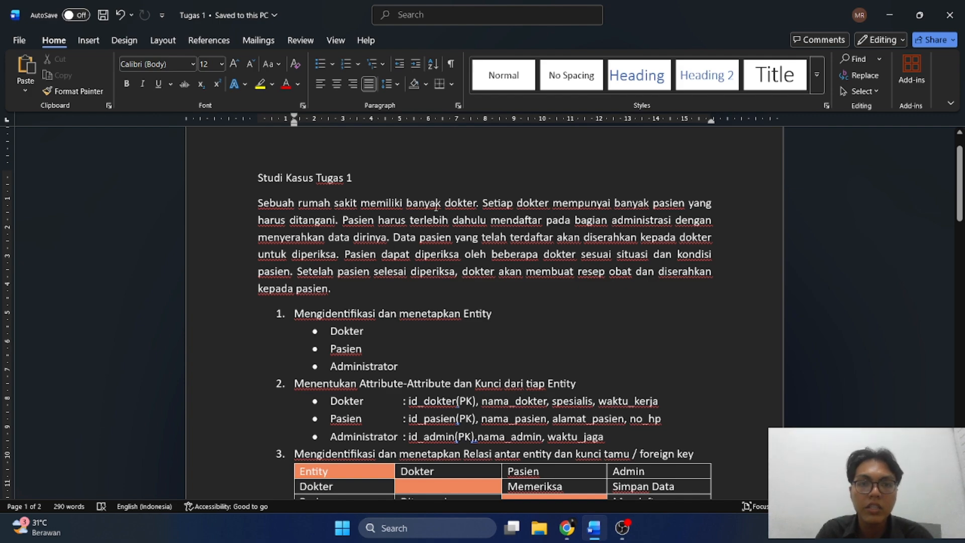
double_click(457, 203)
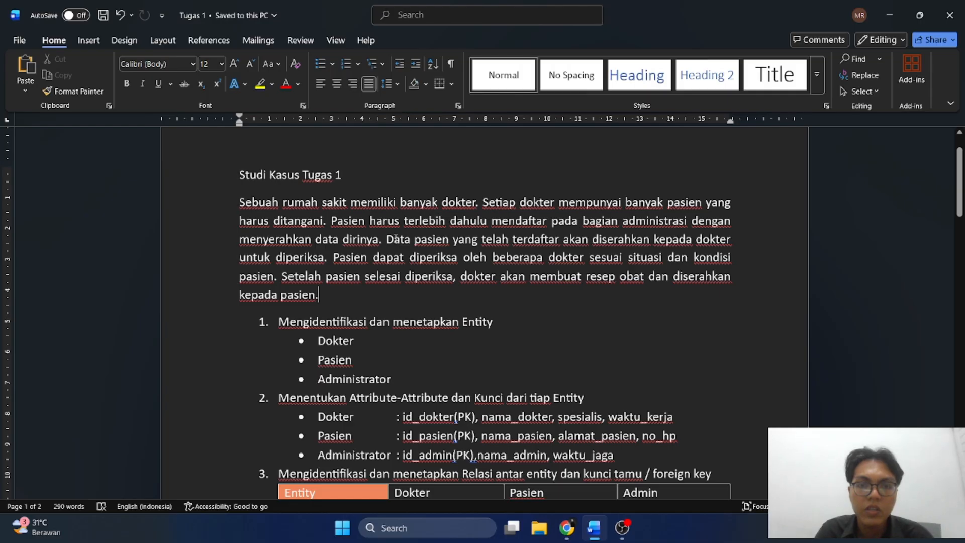
drag(386, 240, 510, 239)
scroll(347, 337, down, 1)
click(348, 339)
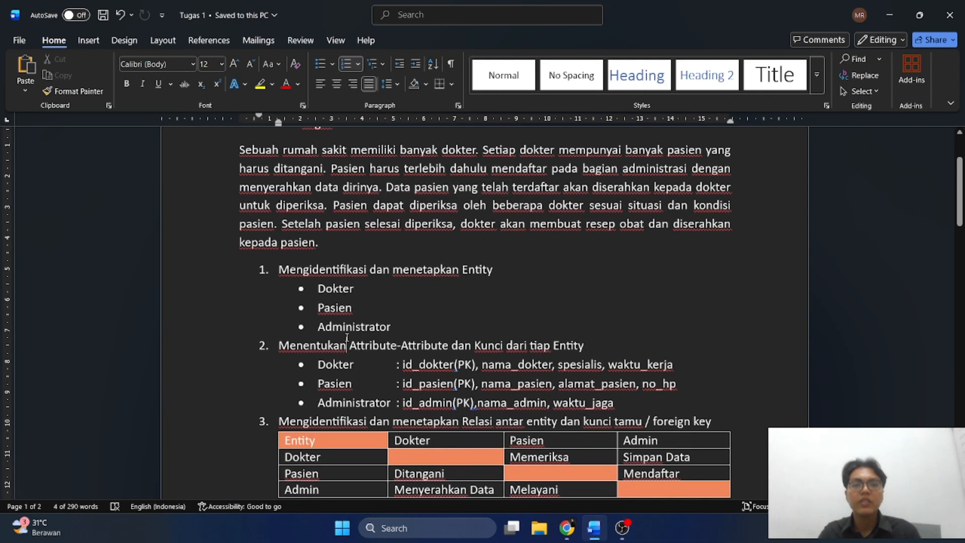
click(367, 304)
click(367, 296)
scroll(394, 320, up, 1)
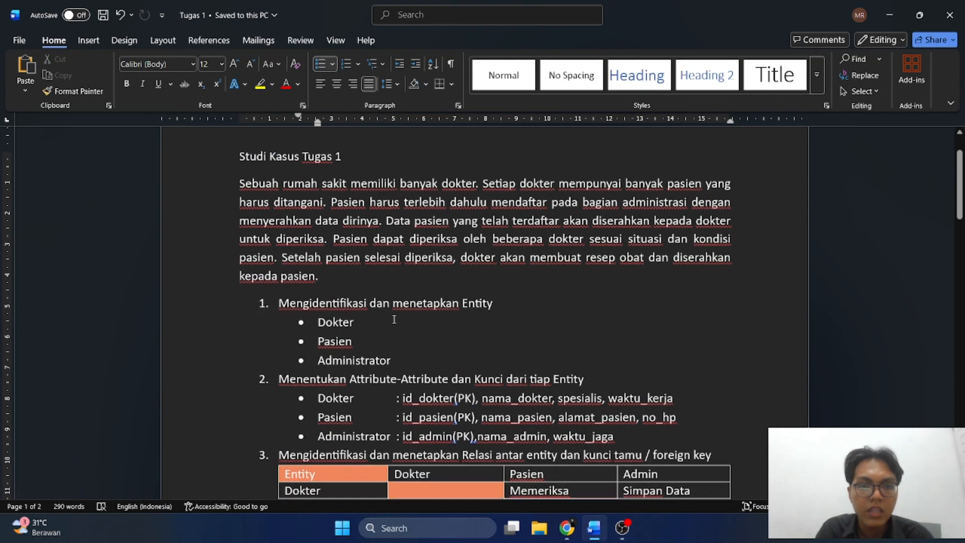
drag(391, 363, 301, 308)
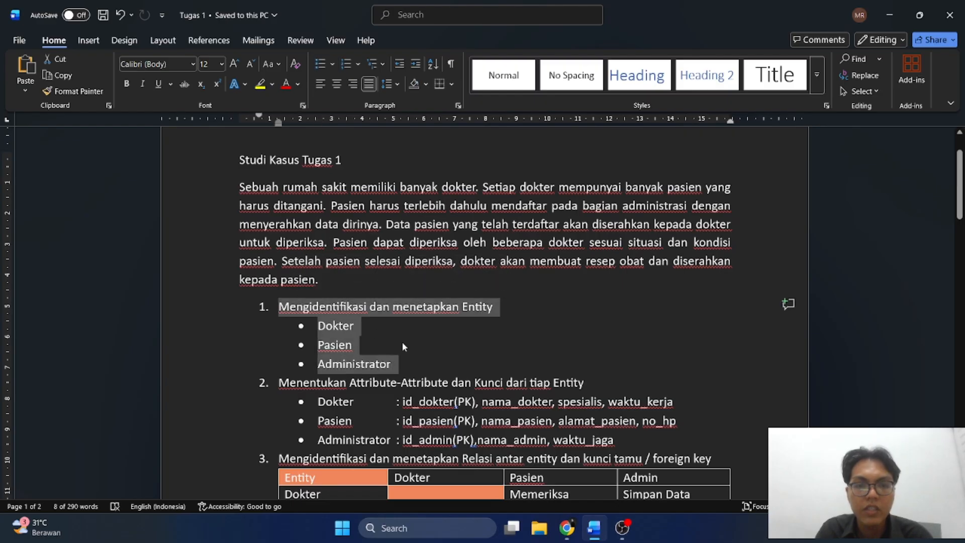
click(451, 445)
scroll(399, 345, down, 1)
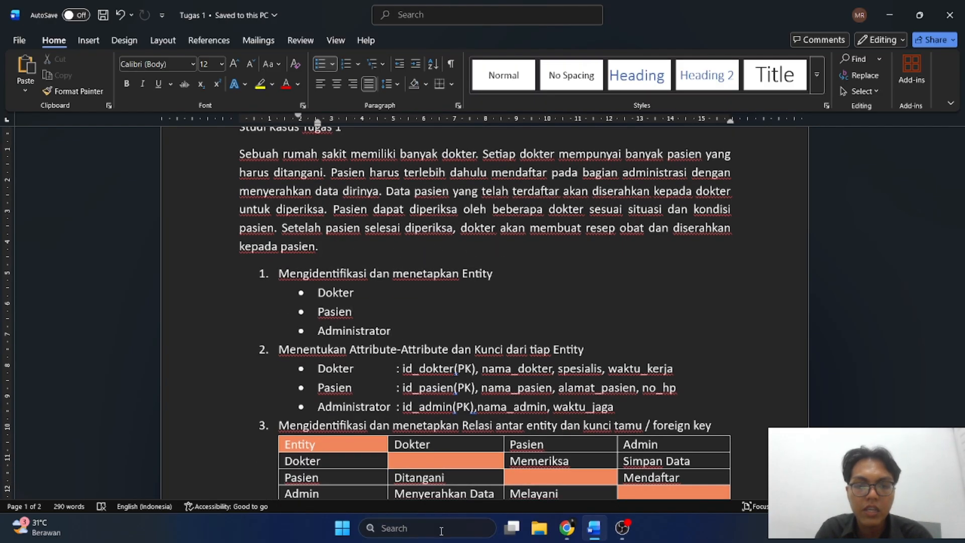
- Open yEd Graph Editor and create a new document
click(442, 533)
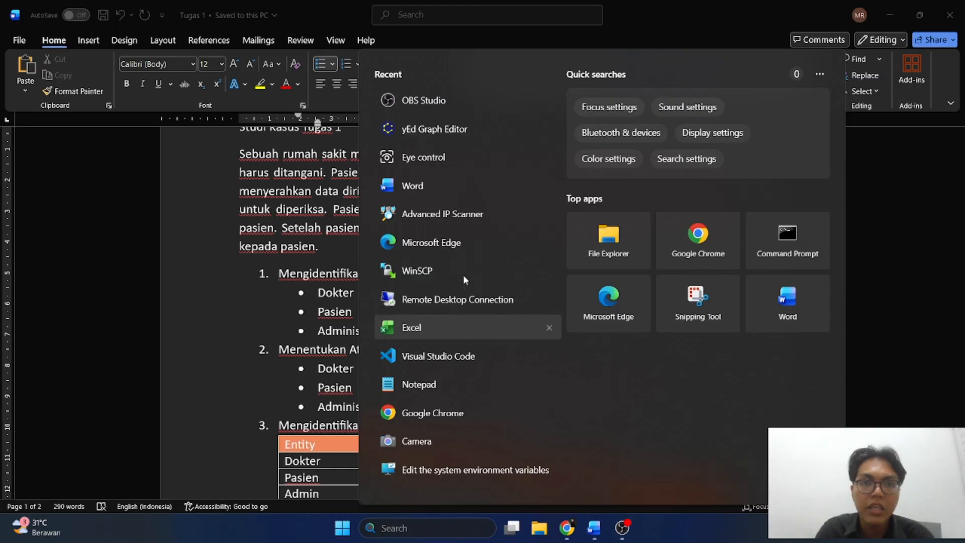
click(457, 132)
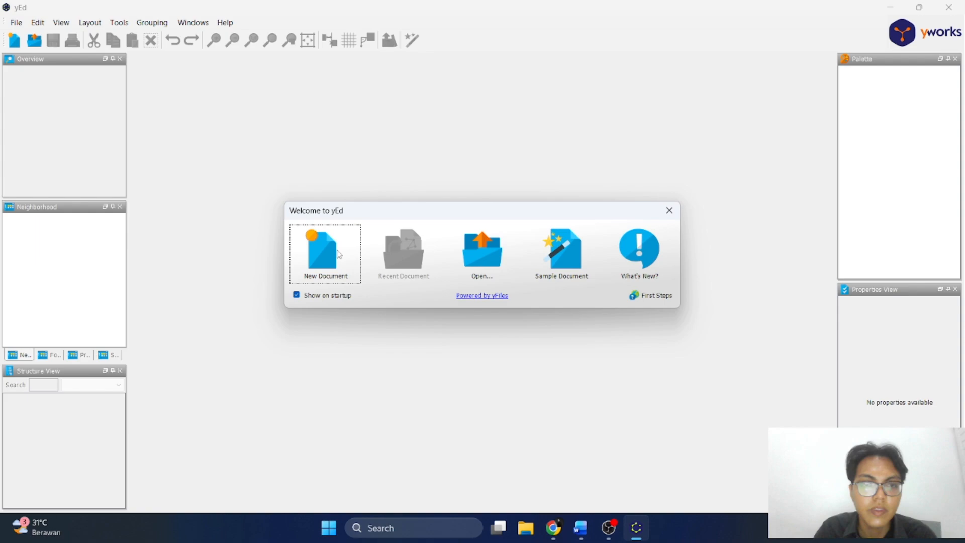
click(339, 254)
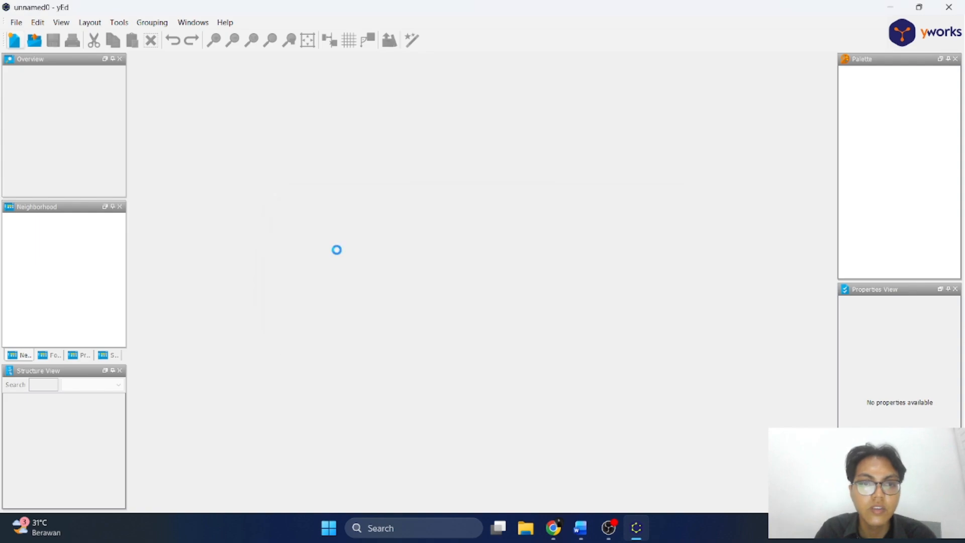
- Place three plain Entity shapes from the Entity Relationship set on the canvas
scroll(916, 196, down, 5)
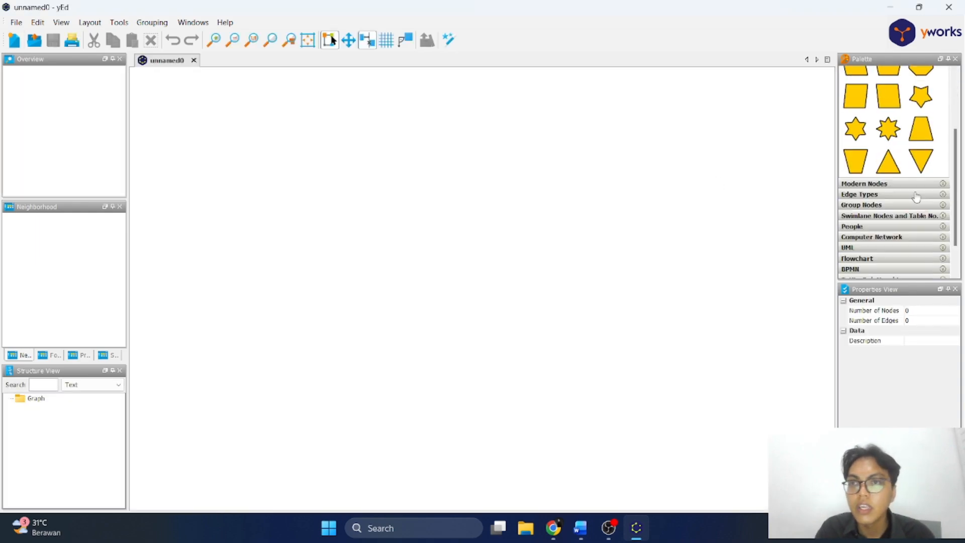
click(891, 242)
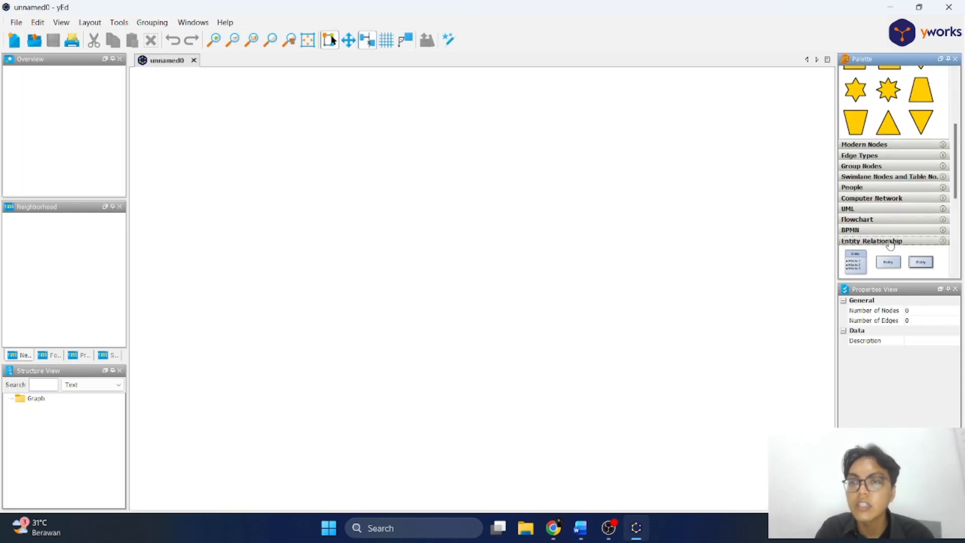
scroll(900, 219, down, 3)
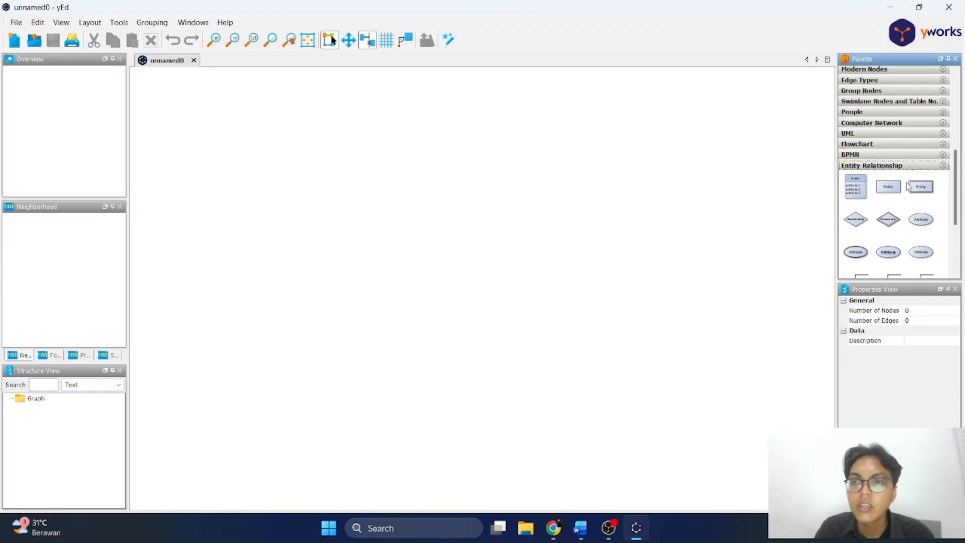
double_click(894, 187)
drag(892, 188, 595, 259)
drag(889, 187, 694, 271)
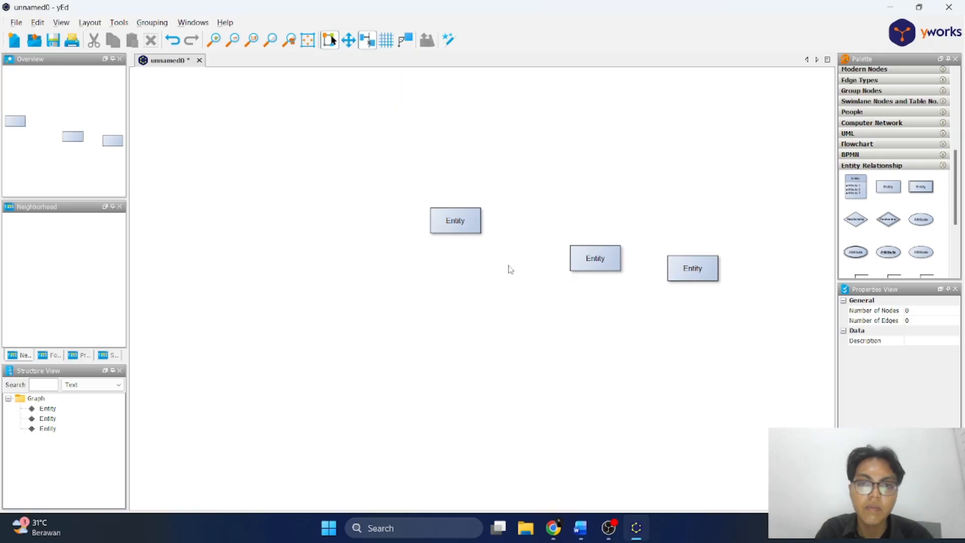
- Label the upper-left entity Administrator
click(454, 224)
double_click(453, 224)
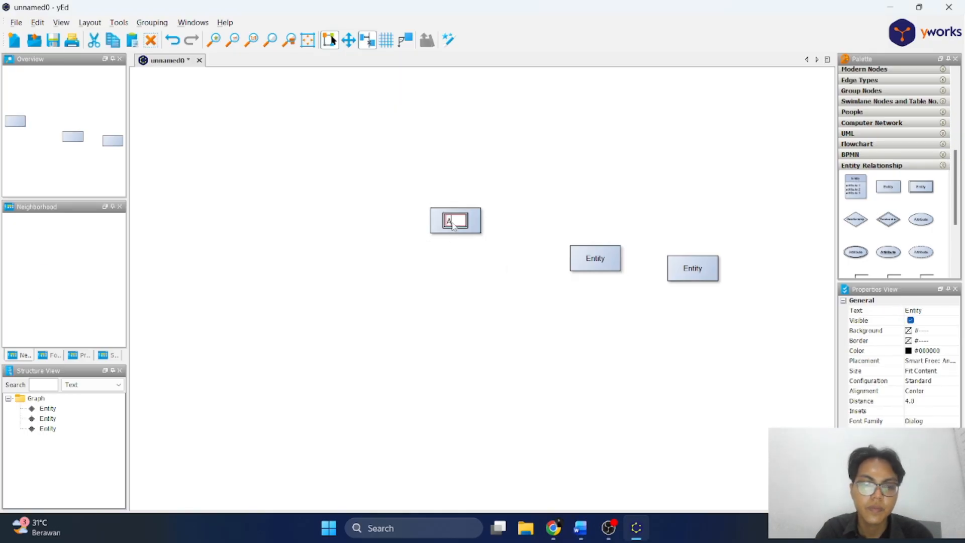
text(Administa)
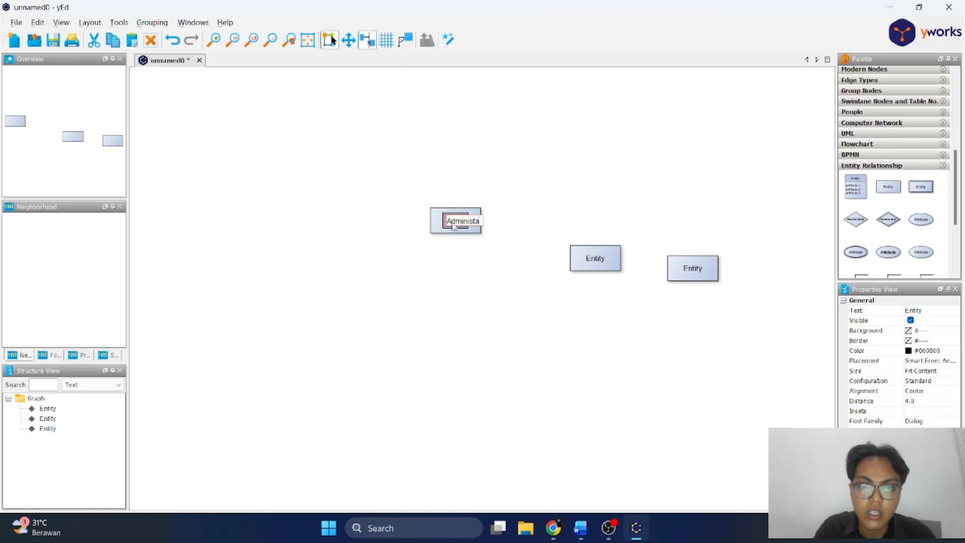
text(tor)
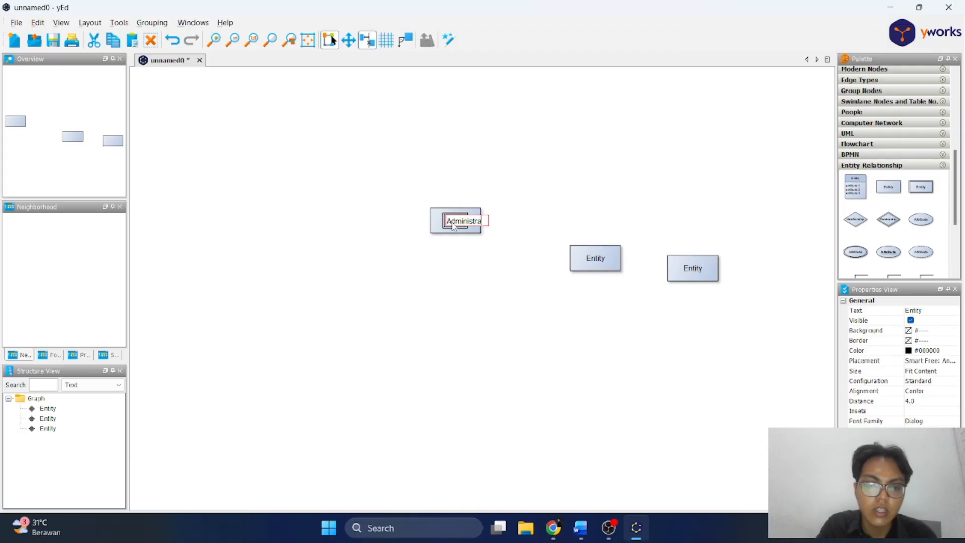
key(Return)
- Label the middle entity Dokter and the rightmost entity Pasien
double_click(596, 259)
text(Dat)
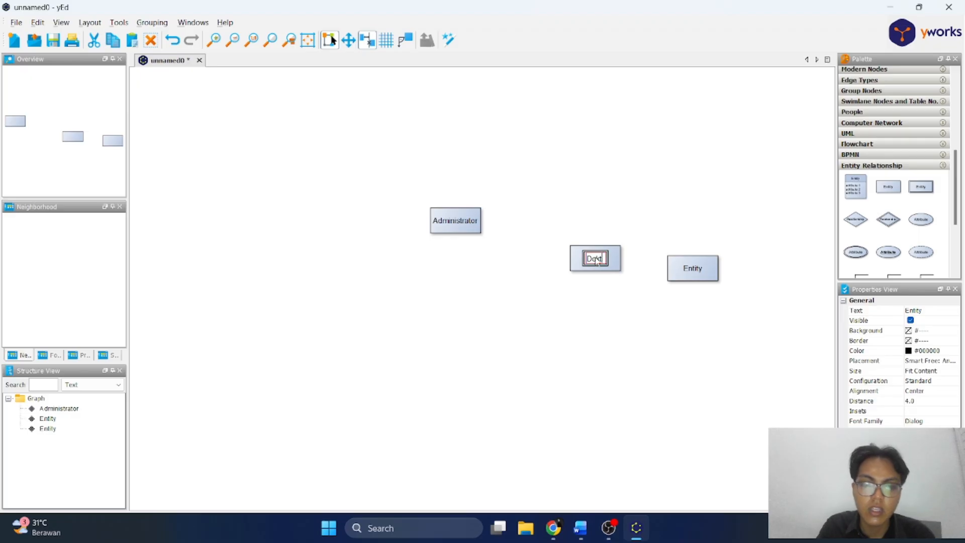
text(er)
key(Return)
double_click(694, 268)
text(Pa)
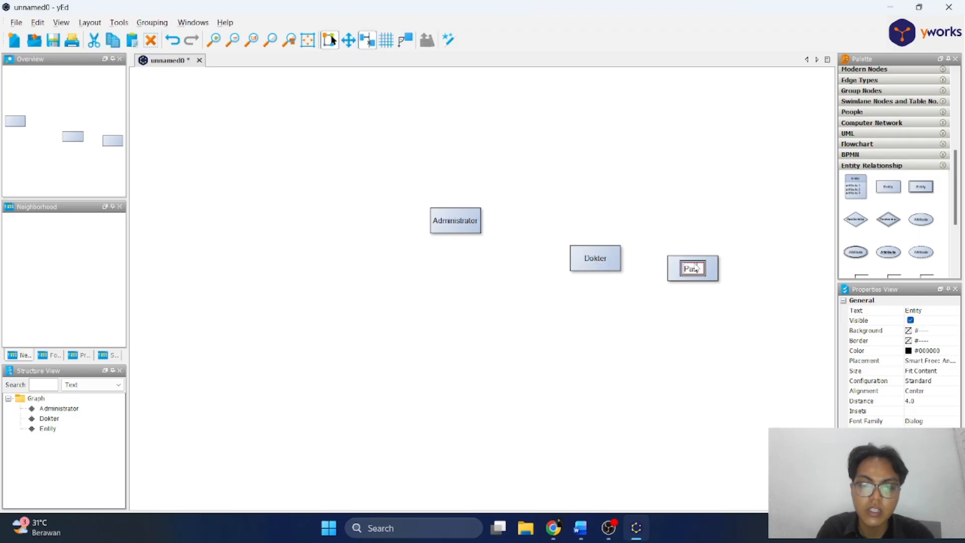
text(sien)
key(Return)
click(700, 293)
- Move the Dokter entity below and to the left of Administrator
click(693, 268)
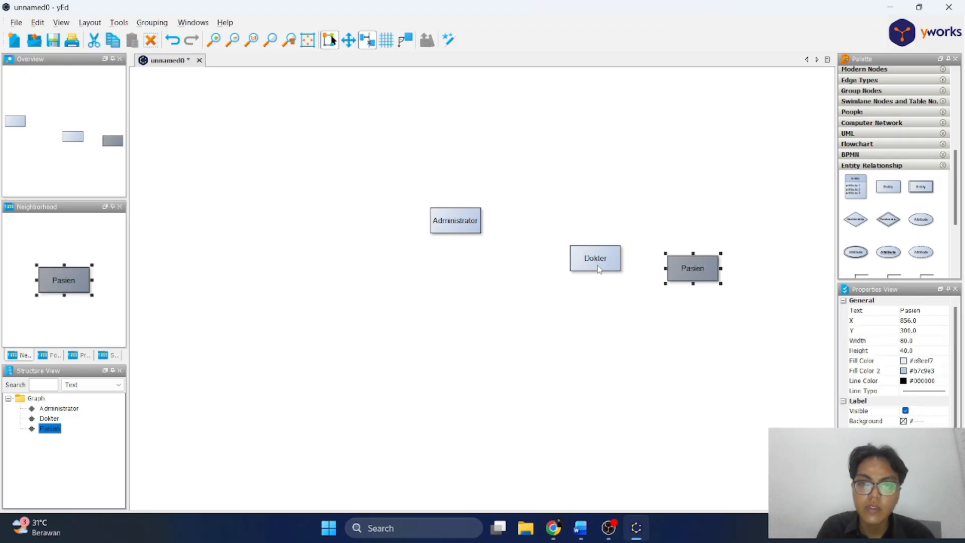
click(596, 258)
drag(596, 258, 278, 334)
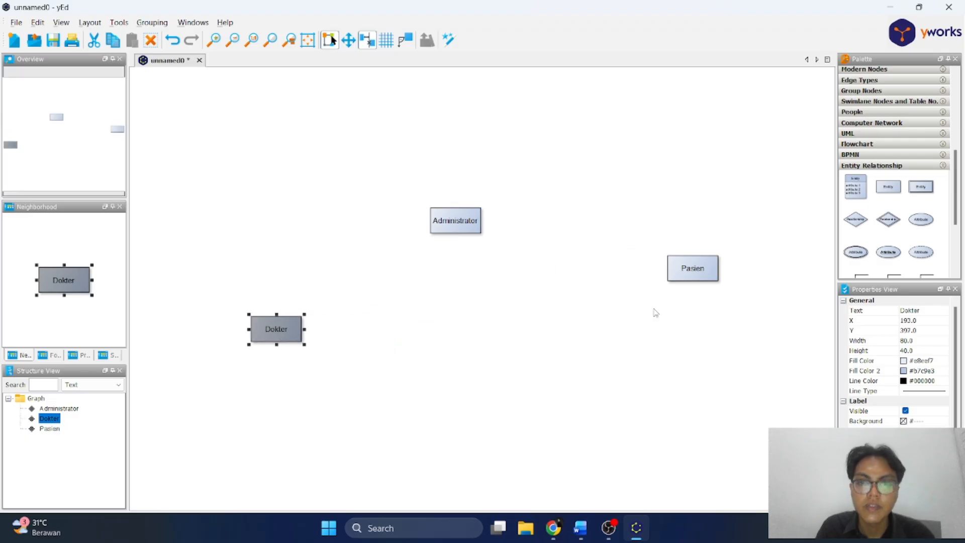
drag(697, 278, 665, 305)
key(Escape)
click(690, 311)
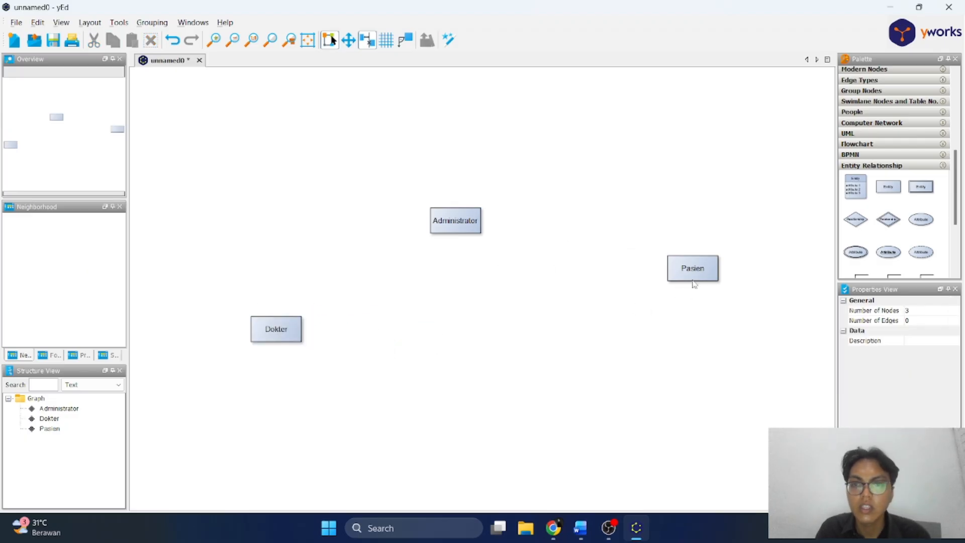
drag(695, 268, 630, 362)
key(Escape)
- Move the Pasien entity below and to the right of Administrator, roughly level with Dokter
click(700, 263)
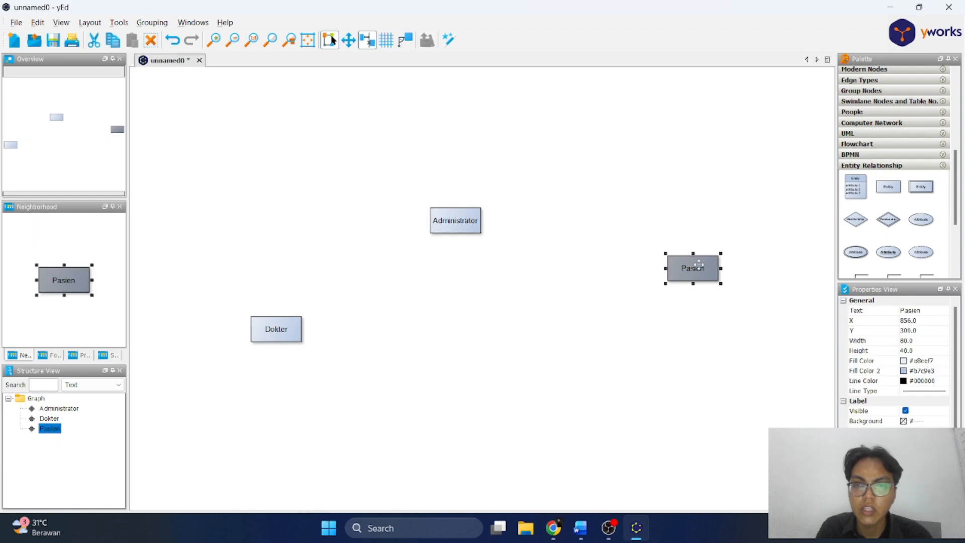
drag(700, 263, 649, 335)
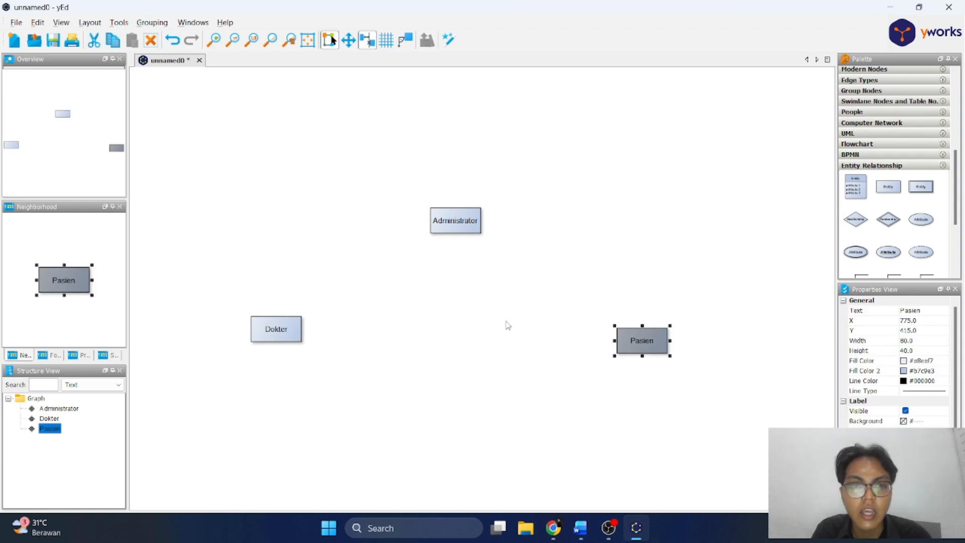
- Check the Dokter attributes in the Word document, and add a key attribute labelled id_dokter directly below the Dokter entity in yEd
key(alt+Tab)
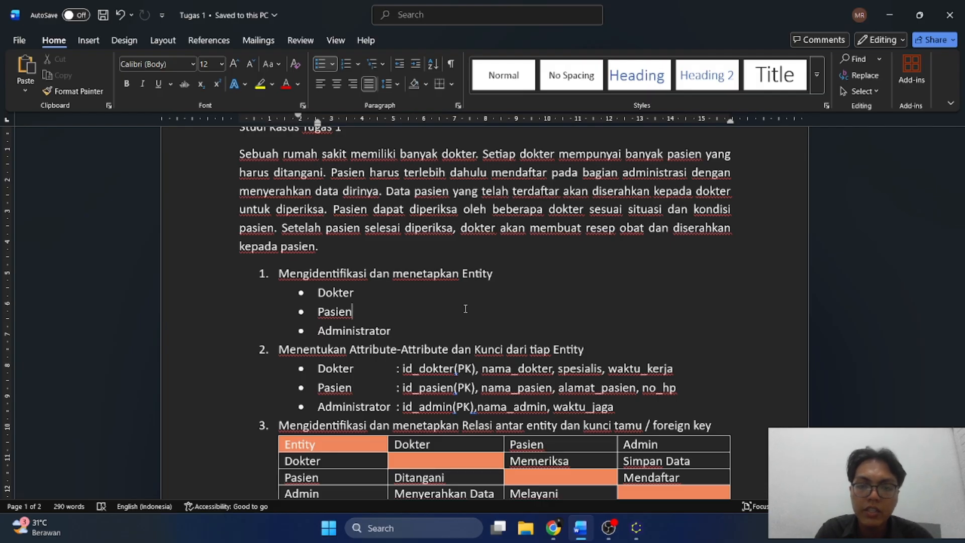
double_click(333, 372)
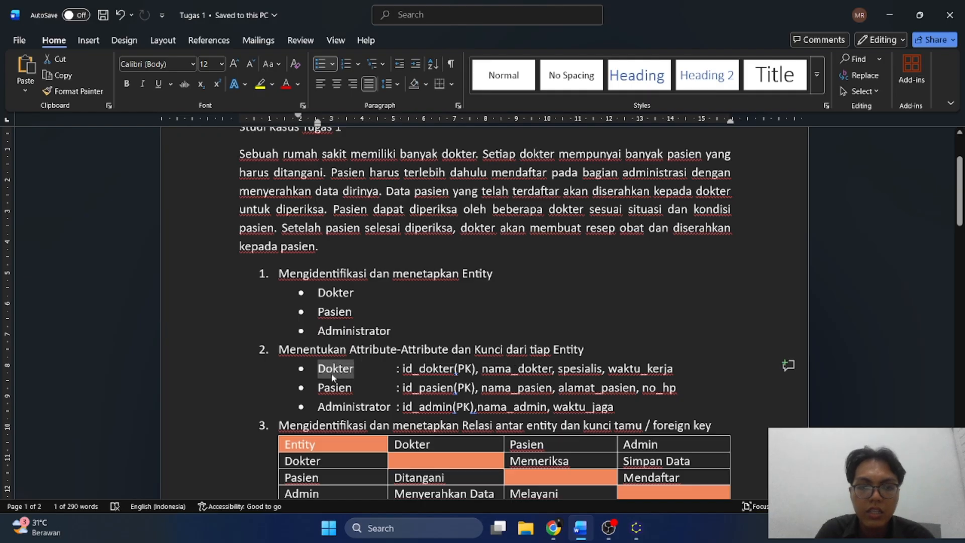
click(333, 372)
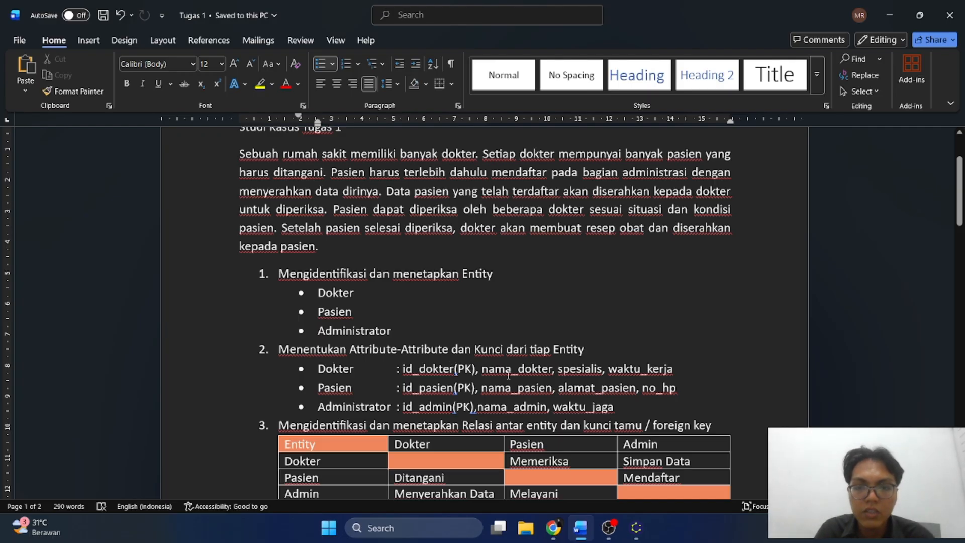
key(alt+Tab)
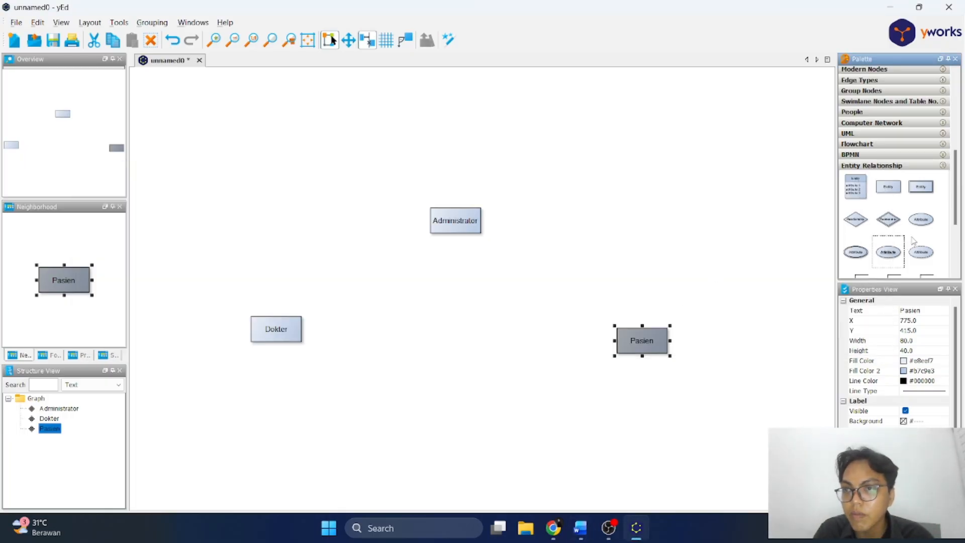
drag(898, 254, 278, 369)
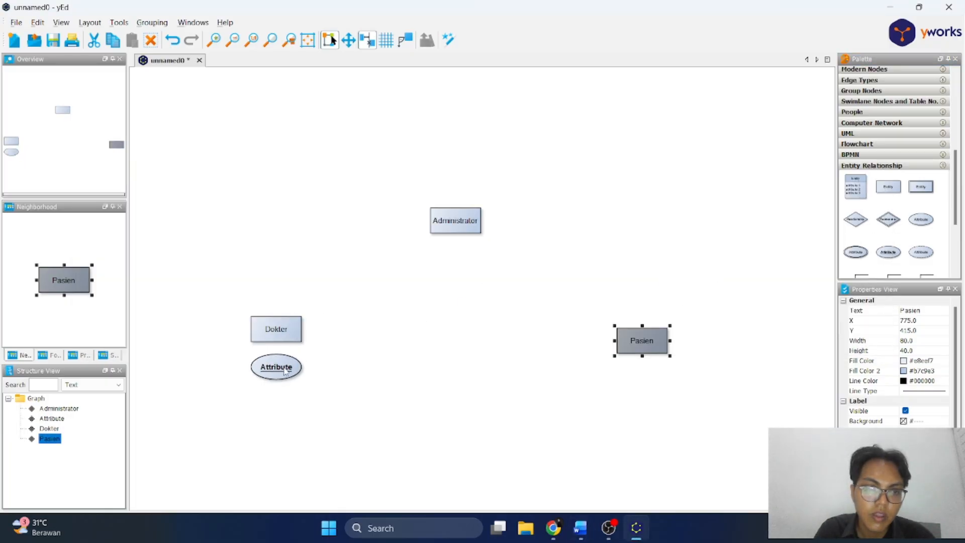
double_click(285, 371)
text(id_dokter)
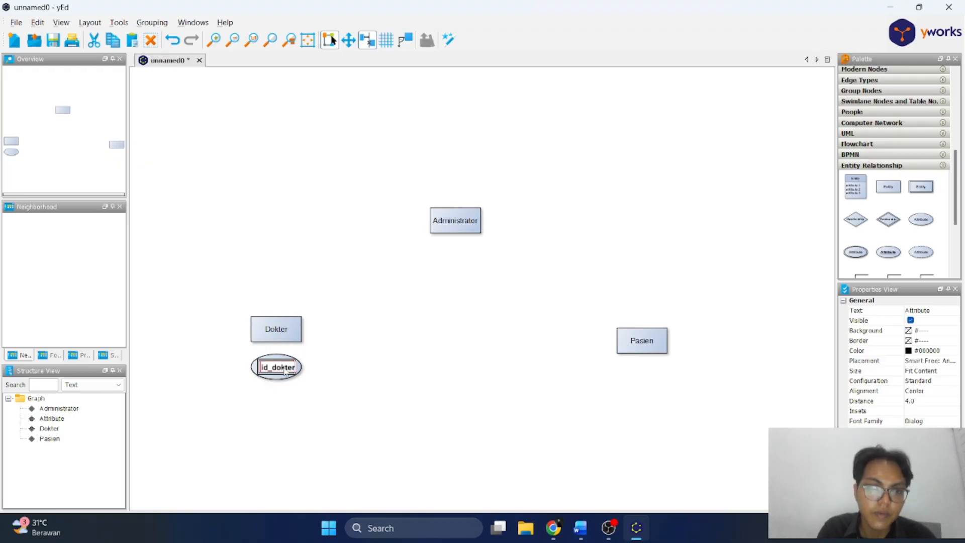
key(Return)
click(357, 382)
- Recheck the Dokter attributes in Word, and add a regular attribute labelled nama_dokter to the right of id_dokter in yEd
key(alt+Tab)
key(alt+Tab)
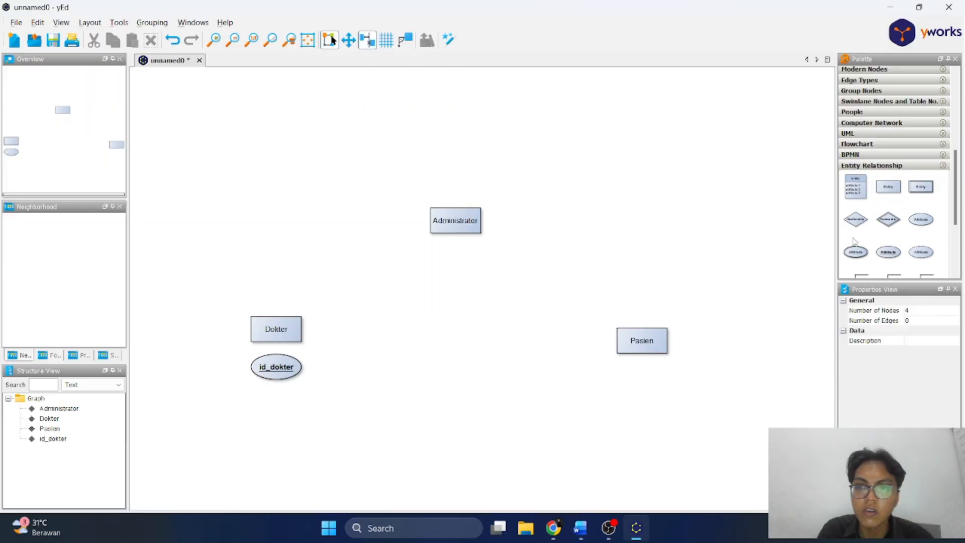
drag(921, 221, 345, 380)
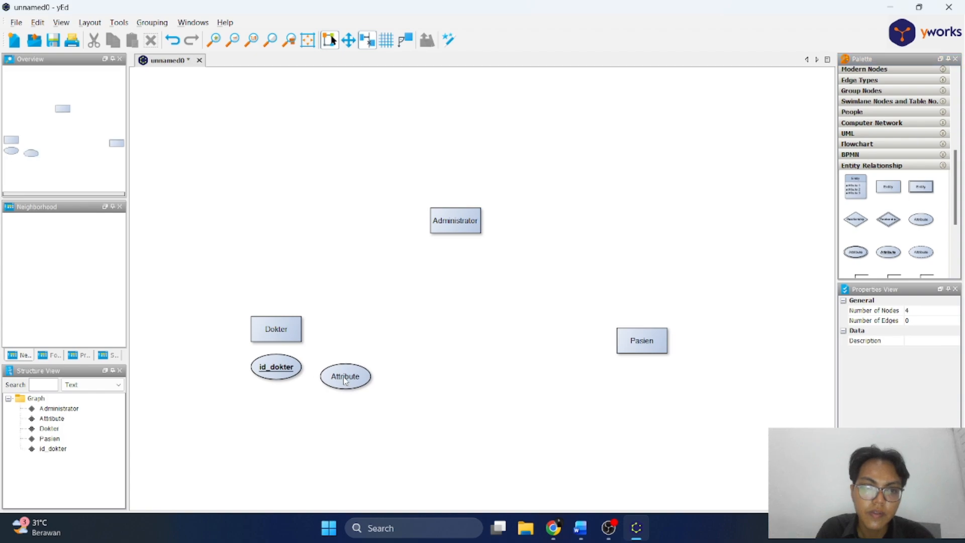
double_click(345, 377)
text(nama_dokter)
key(Return)
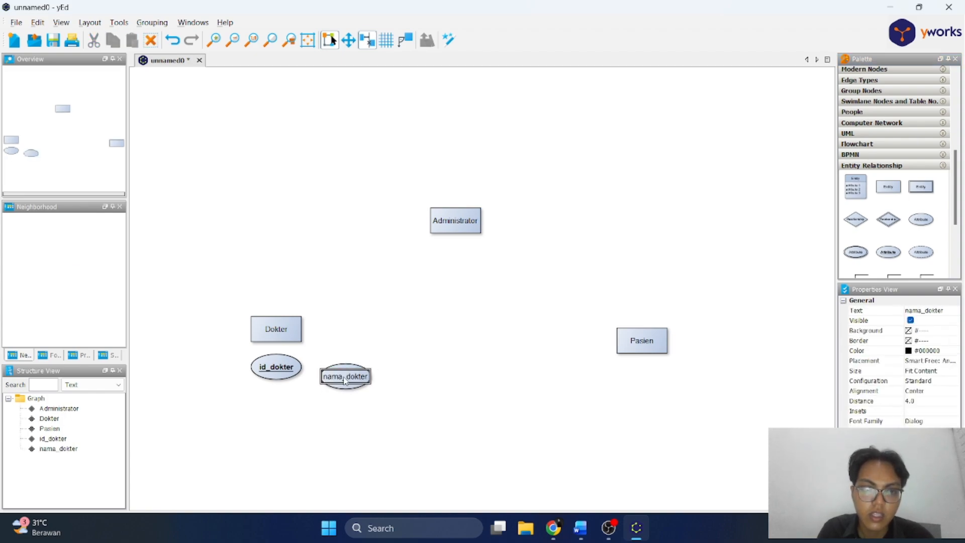
click(429, 413)
- Check the Word attribute list again, and add a regular attribute labelled spesialis to the right of nama_dokter in yEd
key(alt+Tab)
key(alt+Tab)
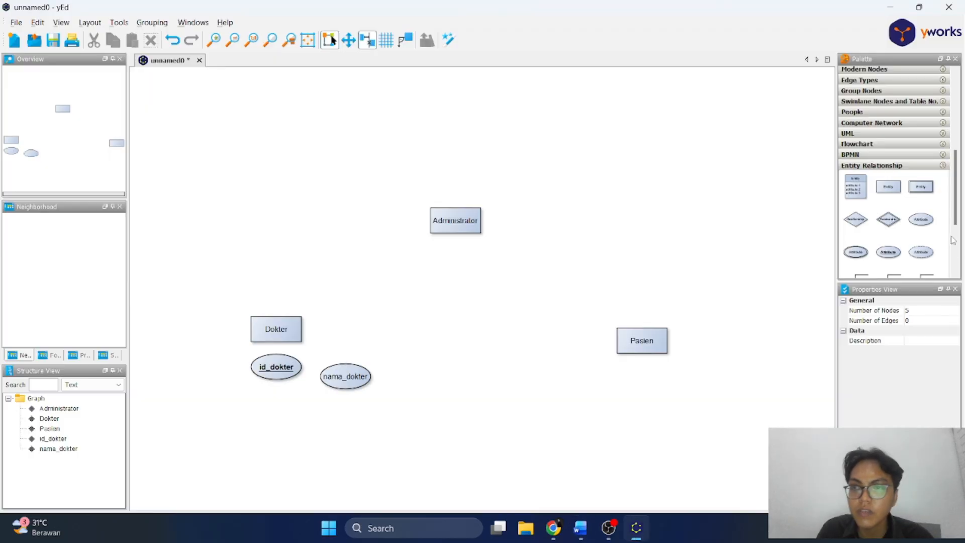
drag(921, 220, 409, 383)
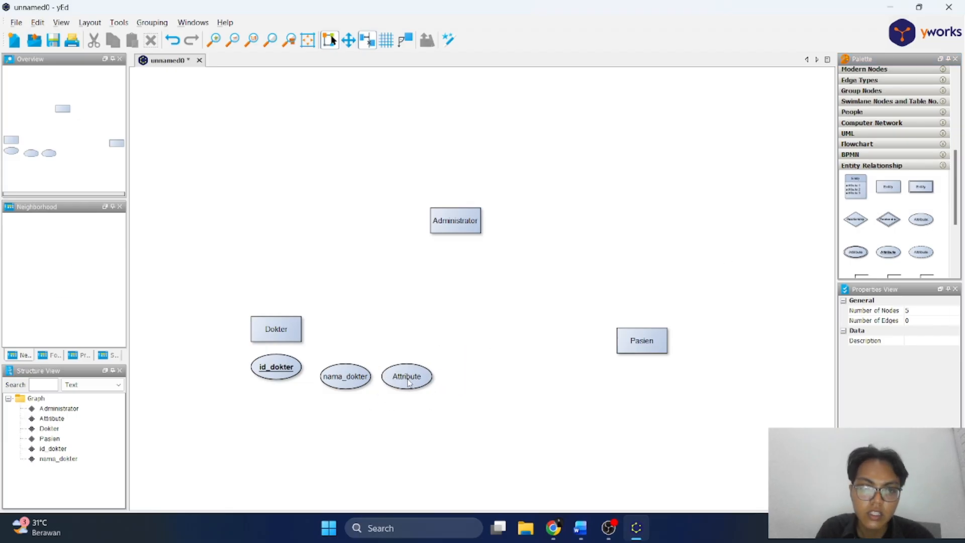
double_click(408, 378)
text(spesialis)
key(Return)
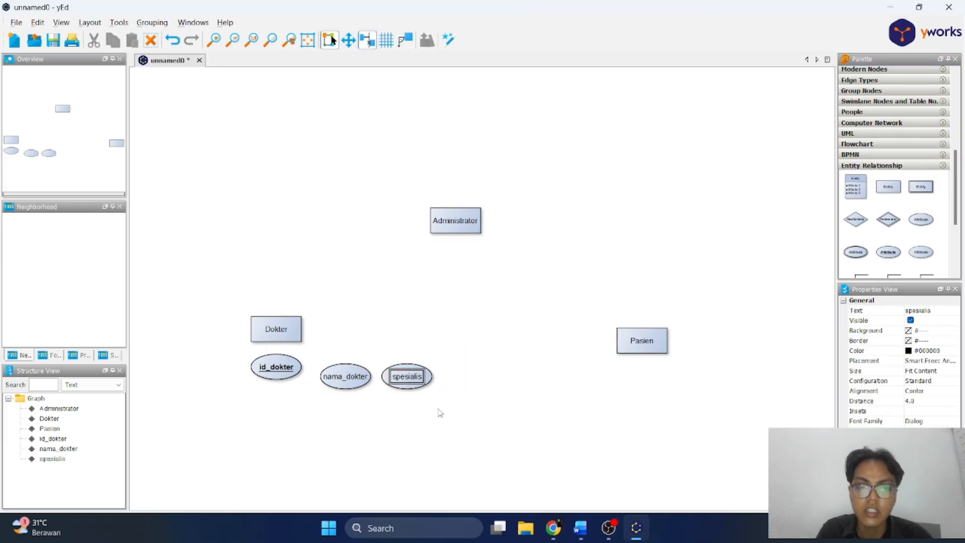
click(440, 410)
- Look up the last Dokter attribute in Word, and add a regular attribute labelled waktu_kerja below spesialis in yEd
key(alt+Tab)
key(alt+Tab)
drag(921, 220, 403, 424)
double_click(403, 425)
text(waktu_kerja)
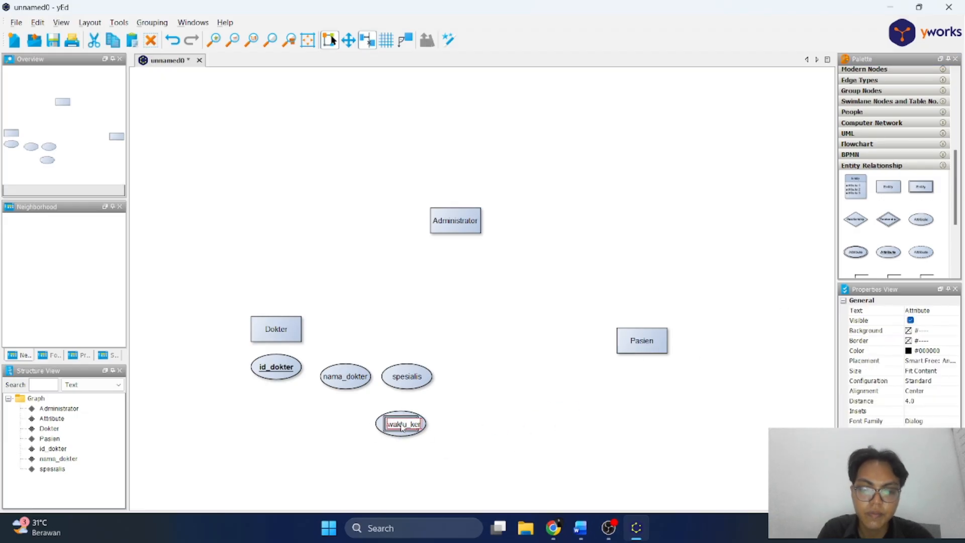
key(Return)
click(453, 437)
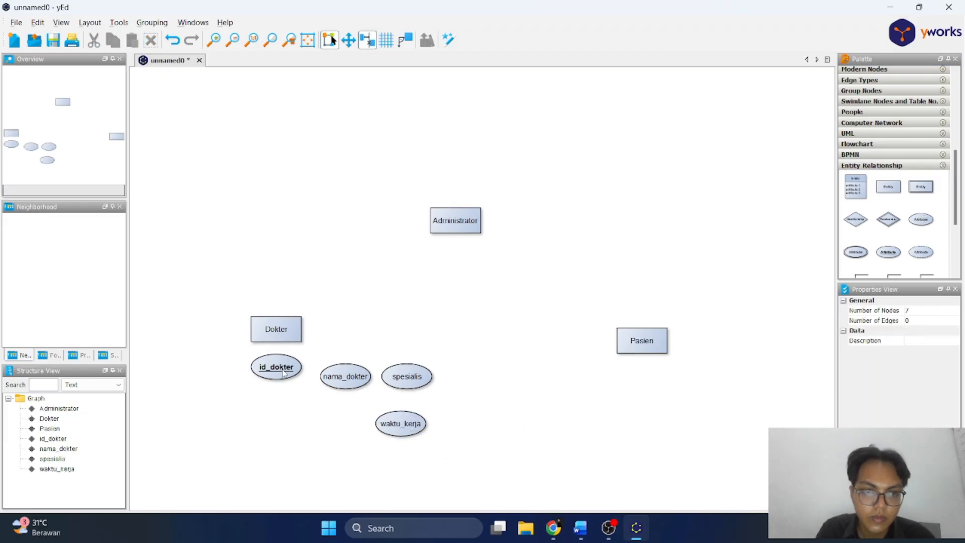
- Arrange the attributes around Dokter: nama_dokter left of the entity, waktu_kerja left of id_dokter, and spesialis right of id_dokter
drag(350, 380, 228, 368)
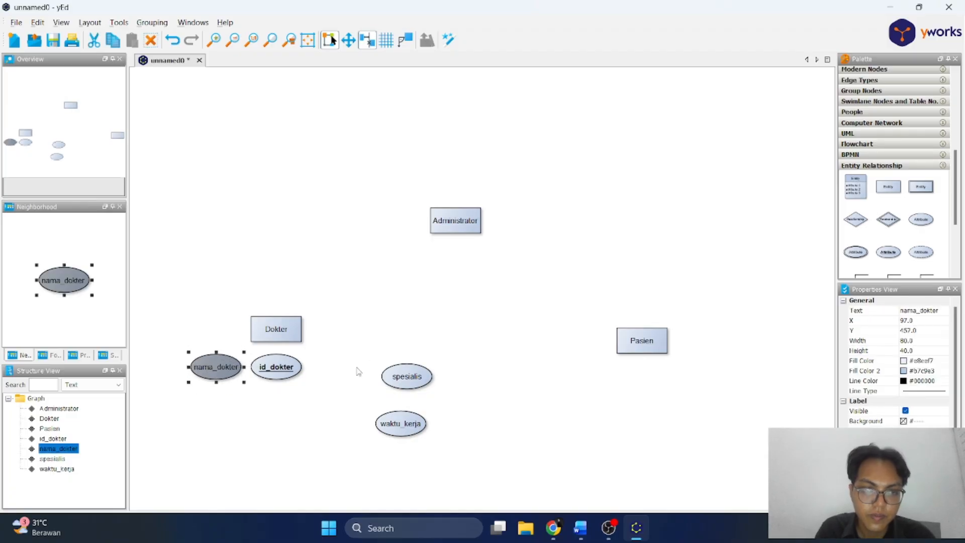
drag(398, 381, 313, 372)
drag(226, 372, 223, 334)
drag(401, 425, 213, 368)
click(335, 440)
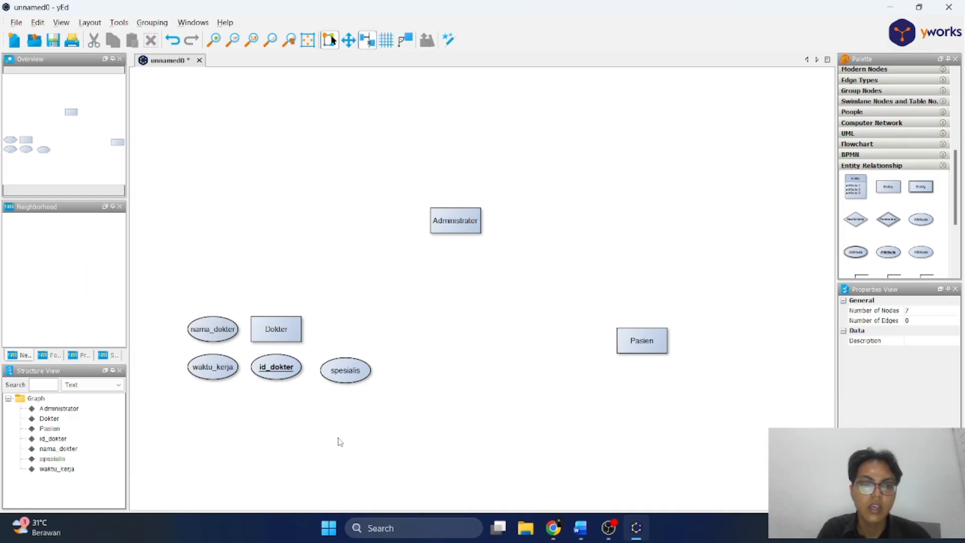
- Glance at the Word plan, and connect the Dokter entity to spesialis and id_dokter with plain Entity Relationship lines in yEd
key(alt+Tab)
key(alt+Tab)
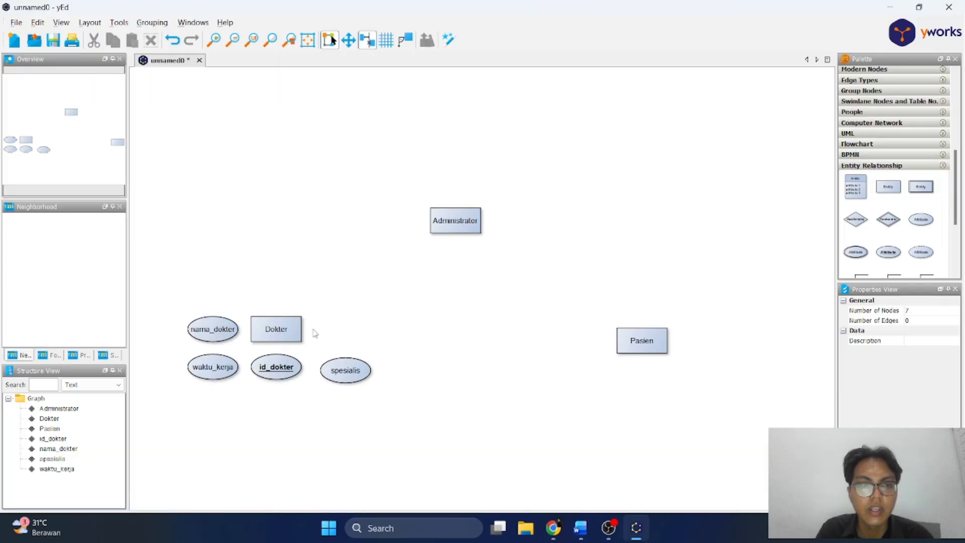
scroll(872, 241, down, 5)
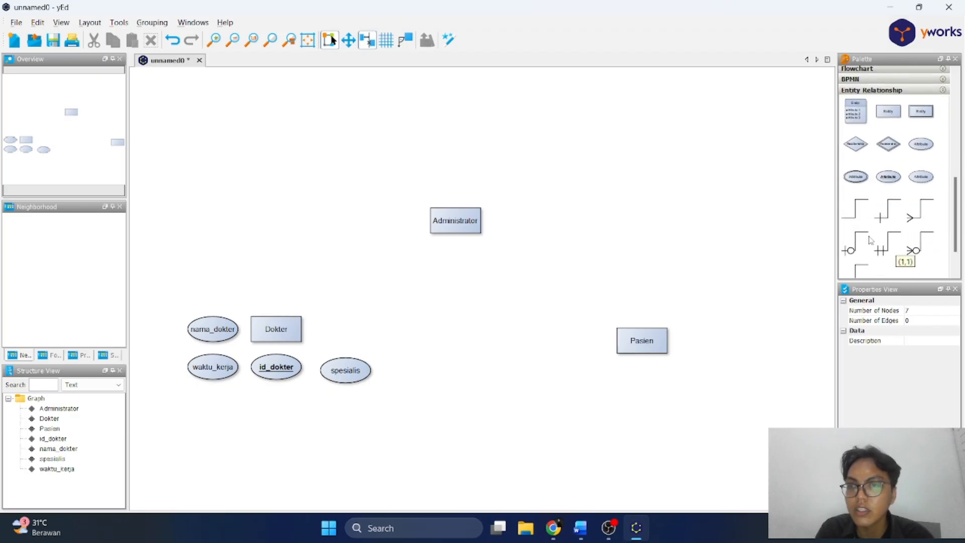
drag(855, 209, 286, 330)
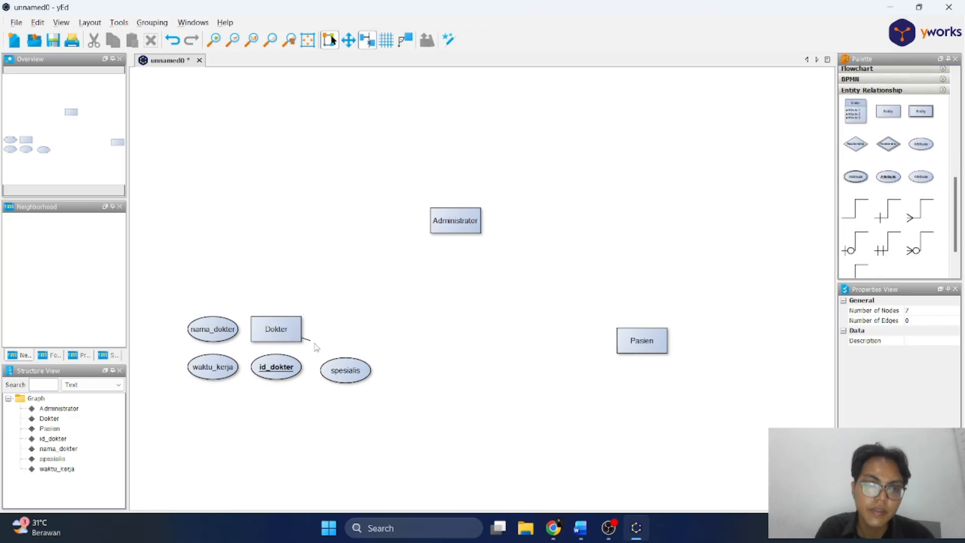
click(340, 368)
click(287, 332)
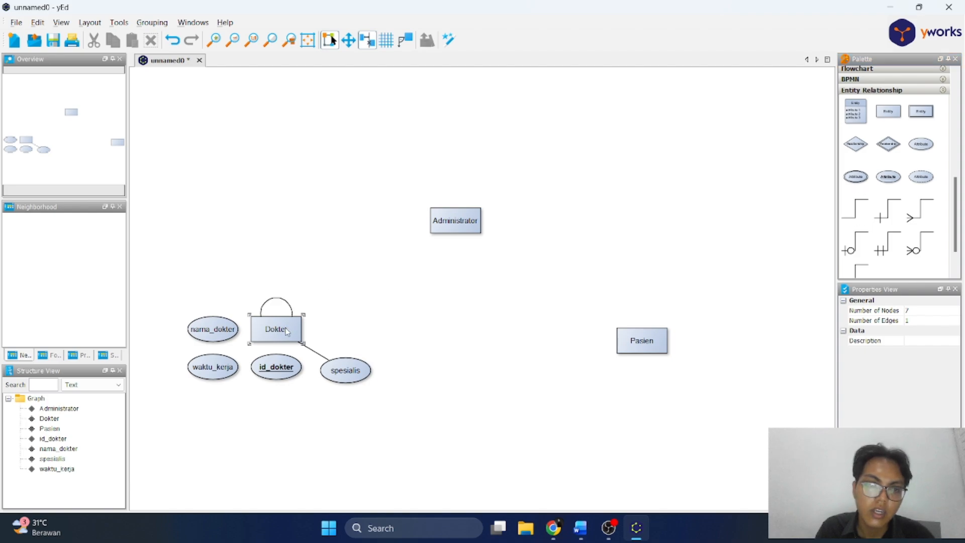
click(276, 368)
- Connect the Dokter entity to waktu_kerja and nama_dokter with plain lines
drag(861, 207, 274, 329)
click(213, 367)
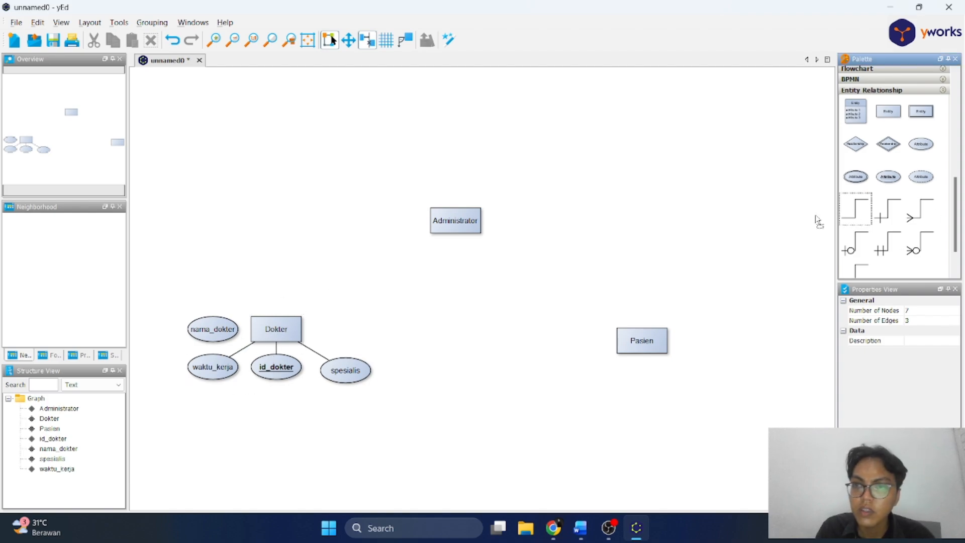
drag(819, 222, 276, 326)
click(212, 330)
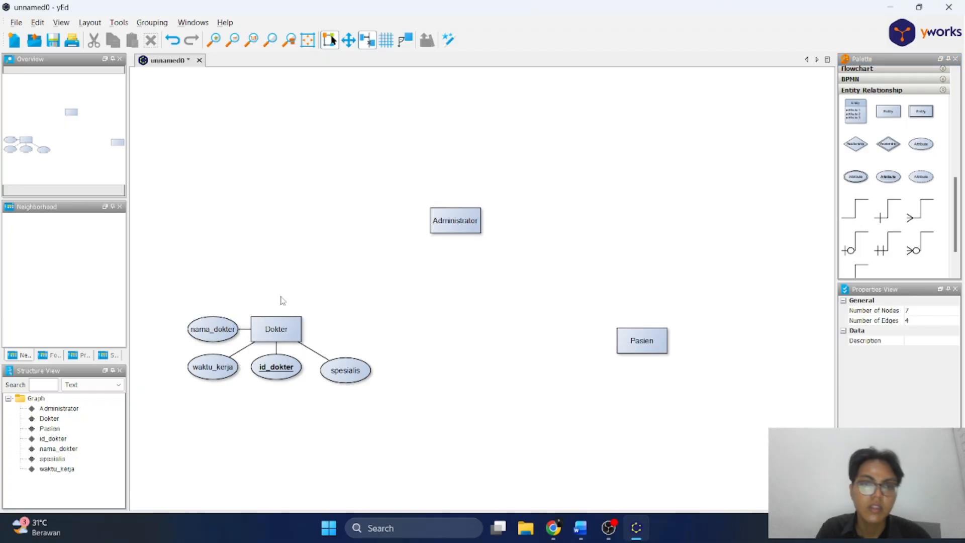
- Check the Pasien attributes in the Word document, and add a key attribute labelled id_pasien directly below the Pasien entity in yEd
key(alt+Tab)
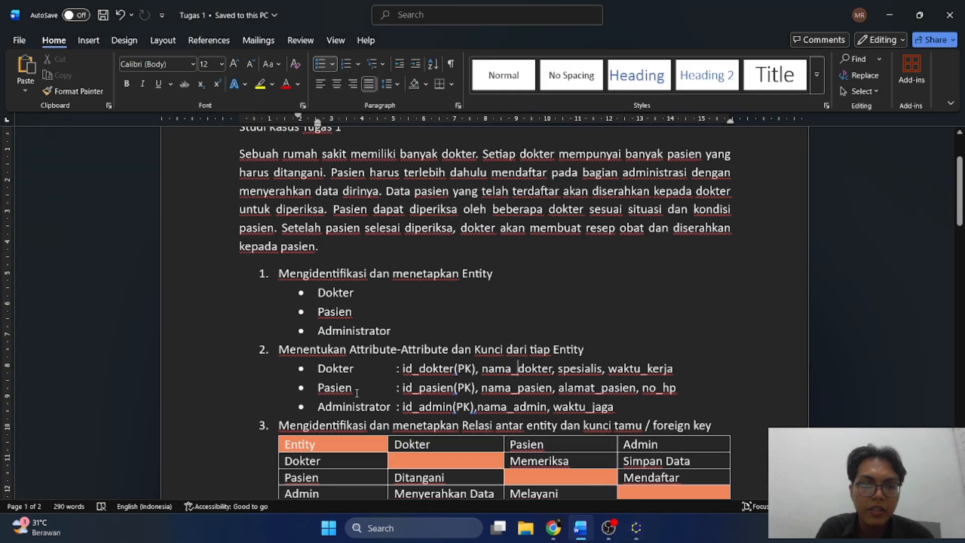
double_click(357, 393)
click(427, 391)
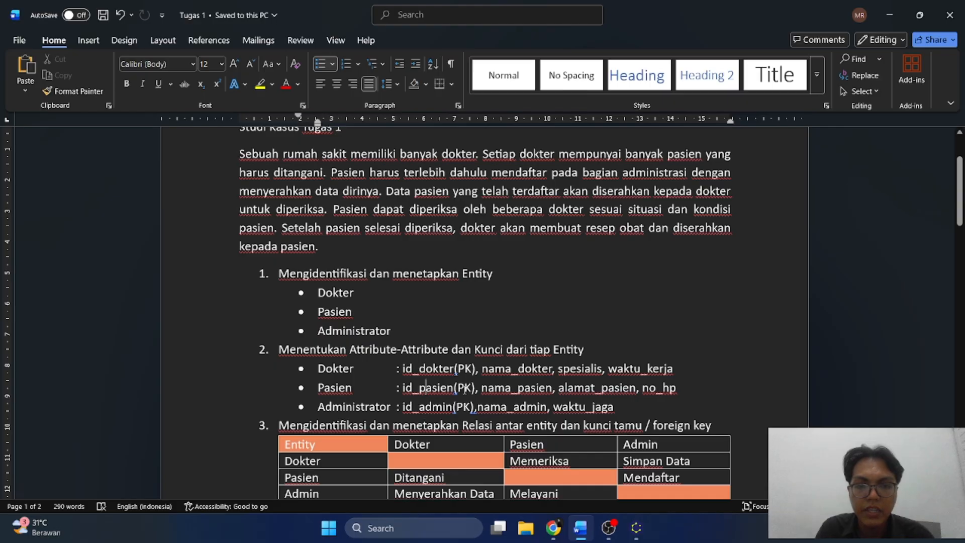
double_click(521, 388)
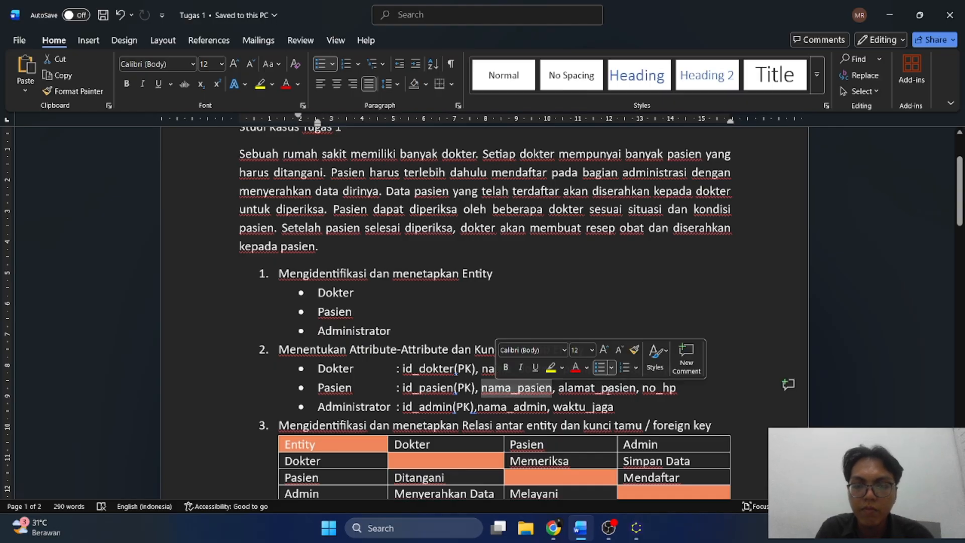
double_click(614, 388)
triple_click(676, 391)
key(alt+Tab)
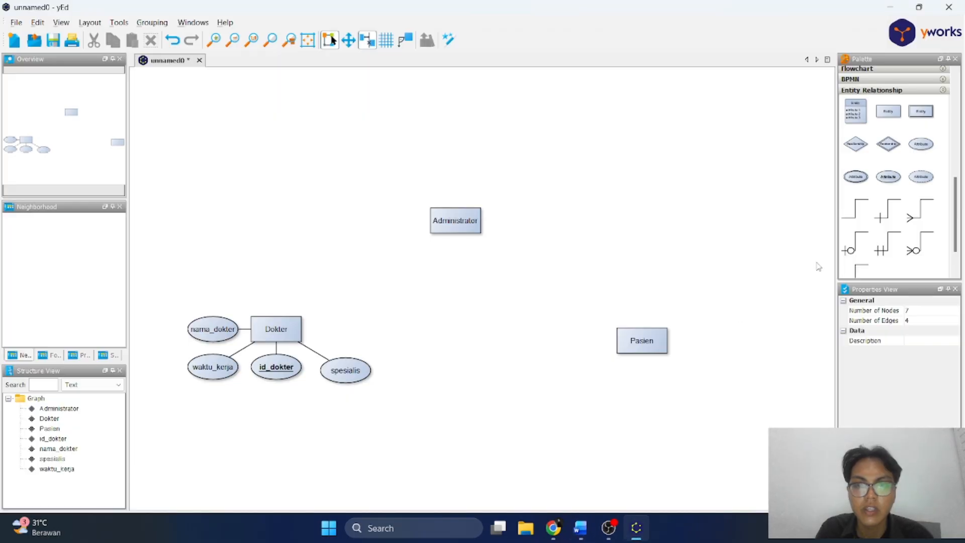
click(888, 178)
drag(888, 177, 642, 376)
double_click(642, 377)
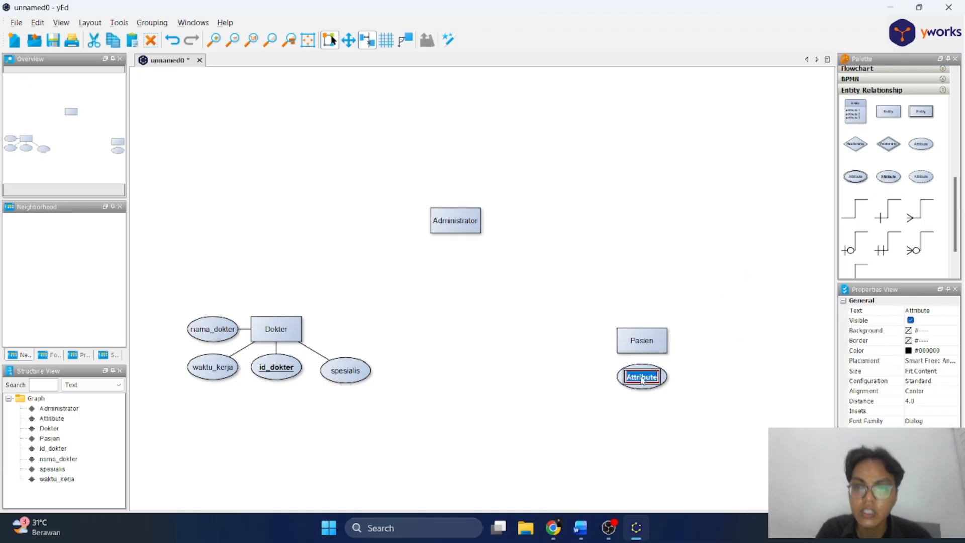
text(id_pasien)
key(Return)
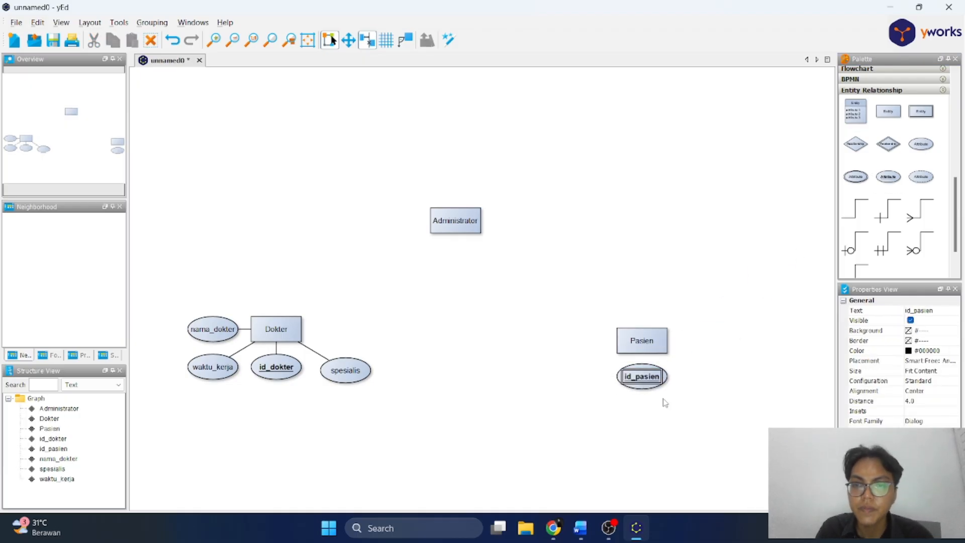
- Recheck the Pasien attributes in Word, and add a regular attribute labelled nama_pasien to the right of id_pasien in yEd
key(alt+Tab)
key(alt+Tab)
drag(921, 144, 712, 377)
double_click(711, 377)
text(nama_pasien)
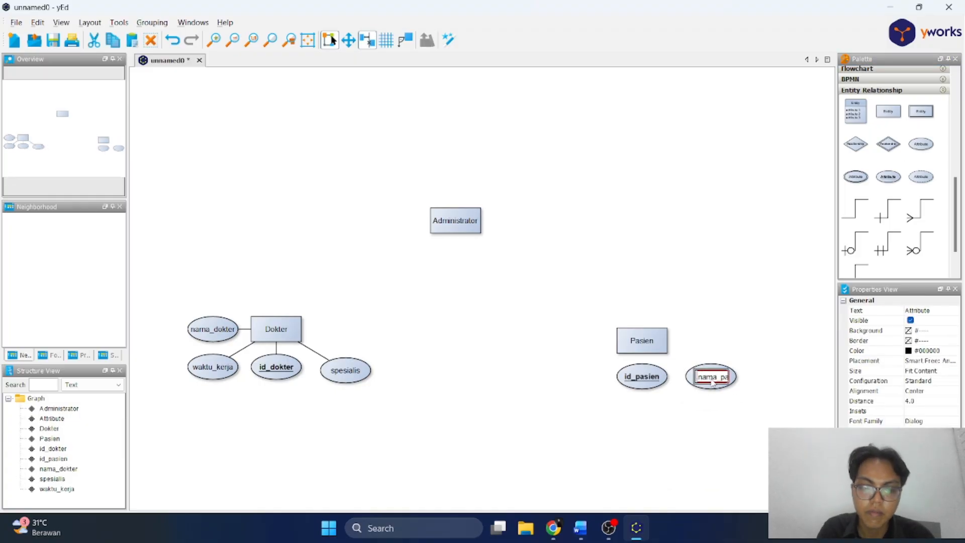
key(Return)
click(730, 412)
- Check the next Pasien attribute in Word, and add a regular attribute labelled alamat_pasien to the left of id_pasien in yEd
key(alt+Tab)
key(alt+Tab)
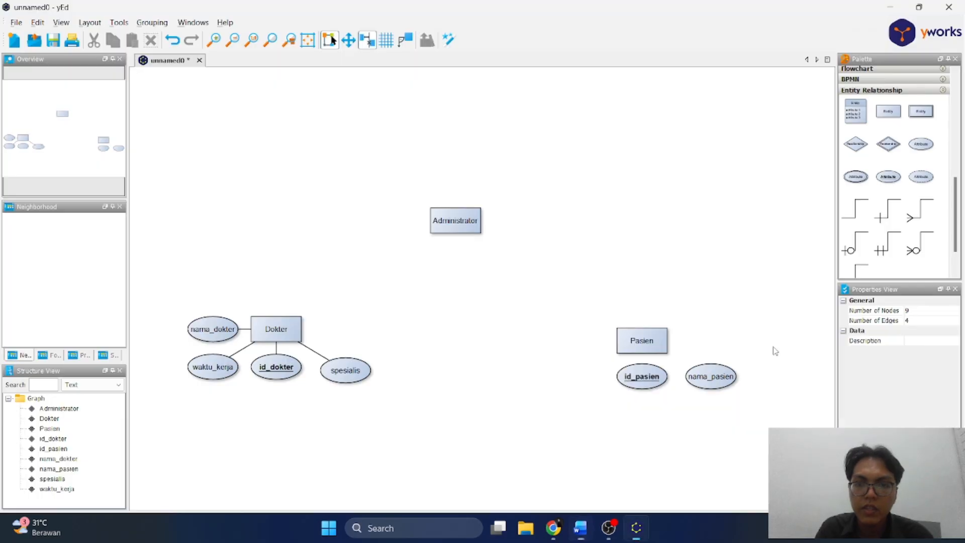
drag(926, 145, 566, 378)
double_click(566, 377)
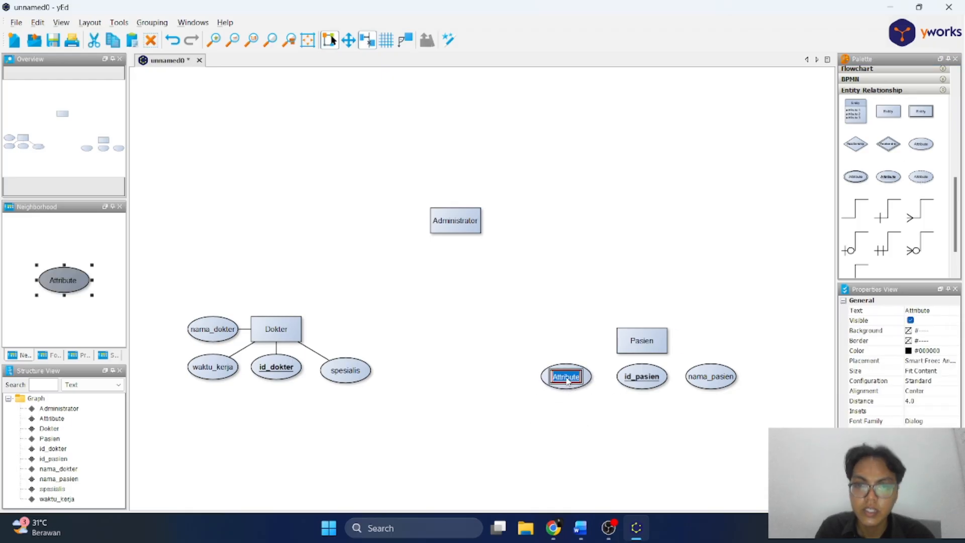
text(alamat_as)
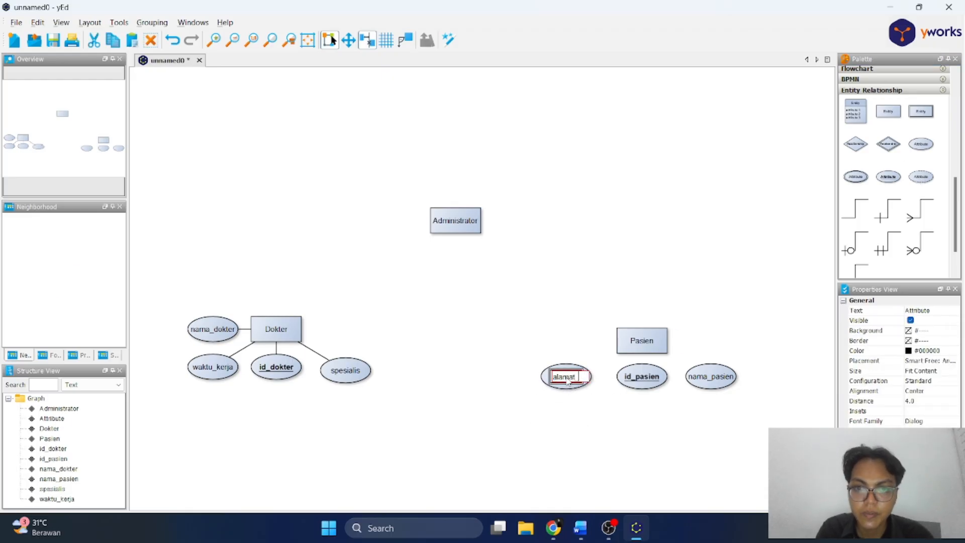
text(sien)
key(Return)
click(583, 418)
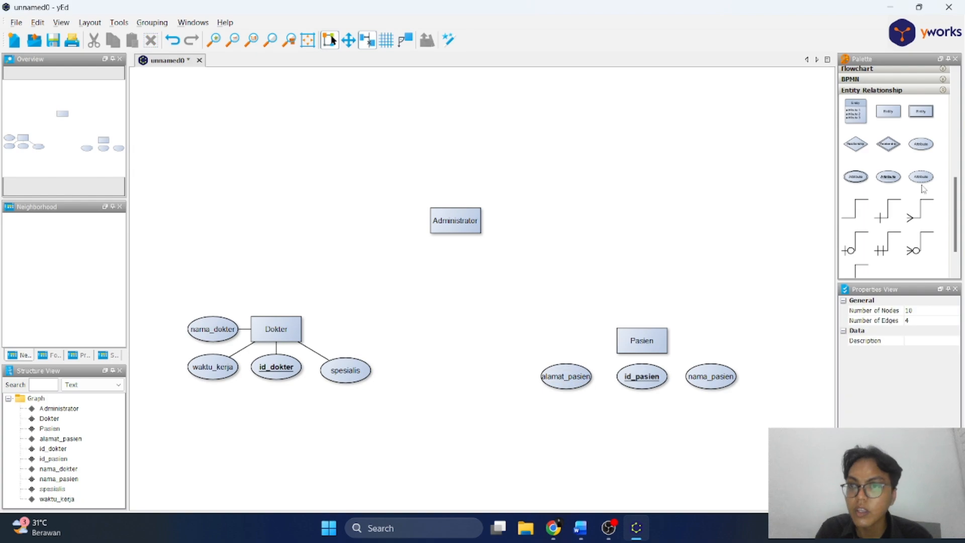
- Add a regular attribute labelled no_hp below and between id_pasien and nama_pasien
drag(920, 144, 687, 418)
double_click(687, 419)
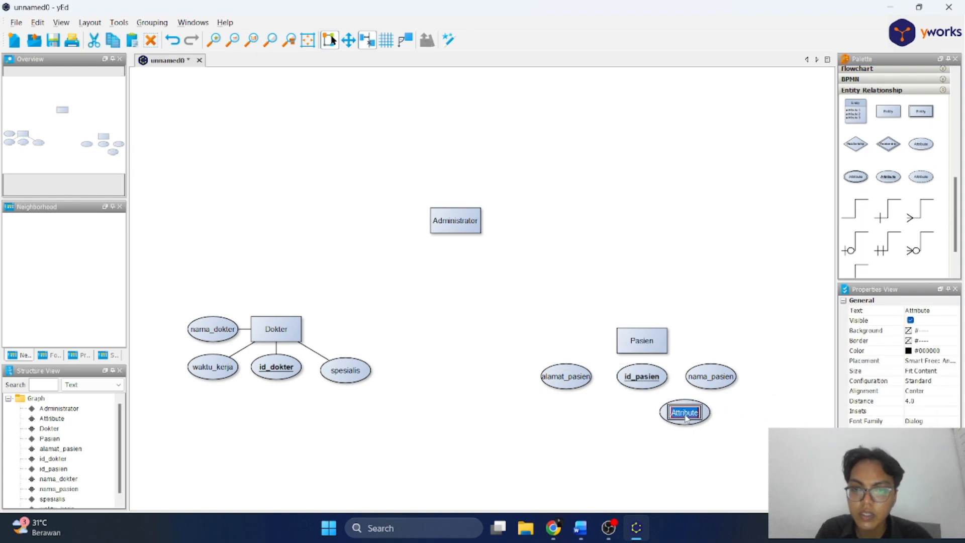
text(no_hp)
key(Return)
click(754, 420)
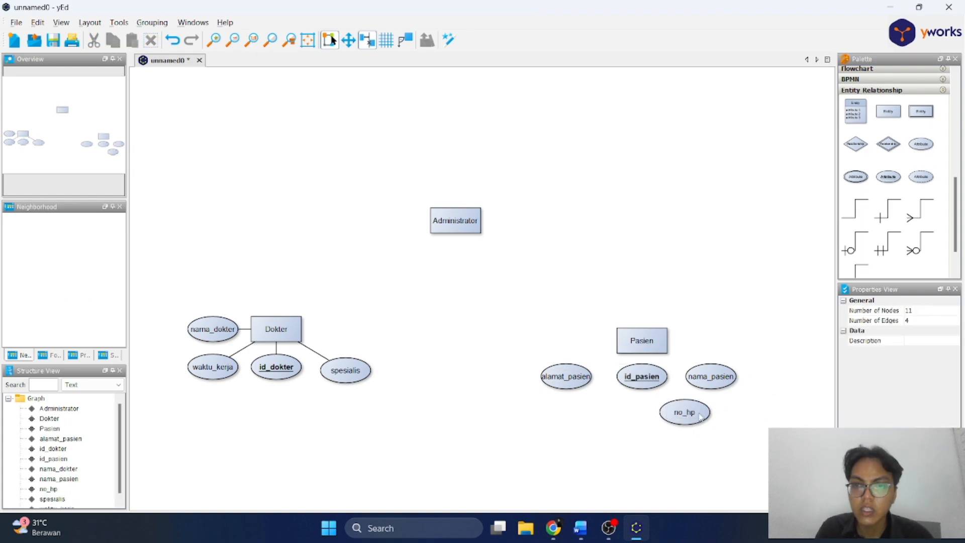
- Move alamat_pasien slightly closer to id_pasien, and place no_hp to the right of the Pasien entity at the same level
drag(579, 378, 592, 376)
click(685, 412)
drag(685, 412, 712, 339)
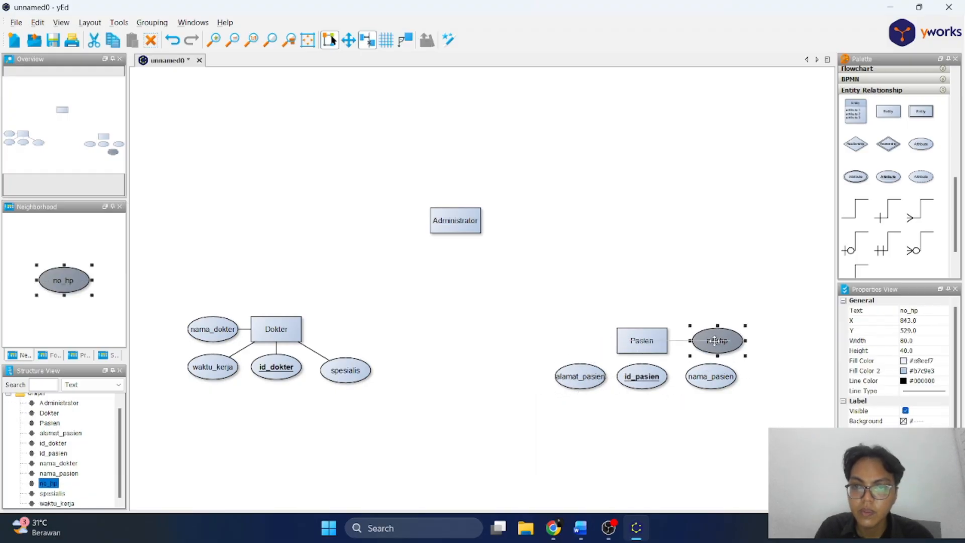
click(787, 334)
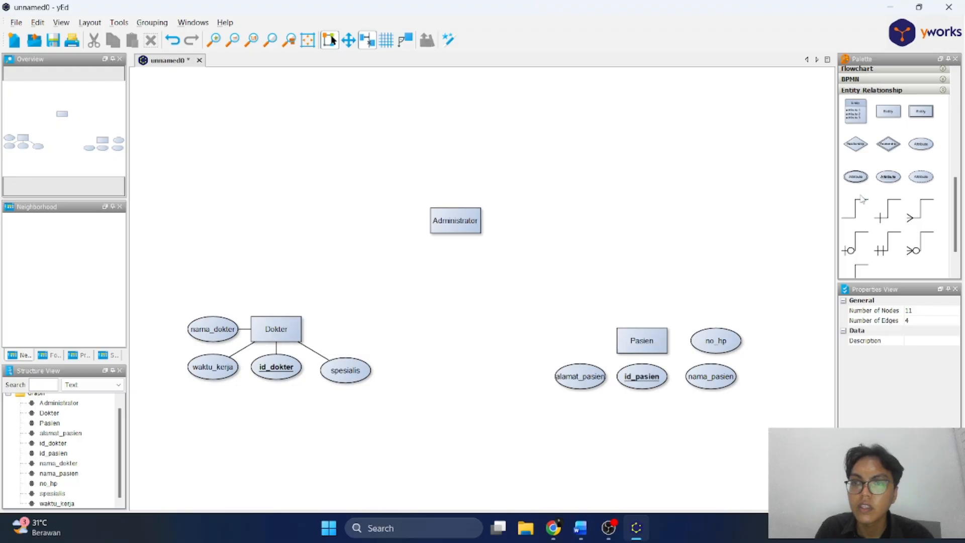
- Connect the Pasien entity to id_pasien, no_hp, nama_pasien and alamat_pasien with plain Entity Relationship lines
click(856, 209)
click(644, 342)
drag(638, 351, 642, 376)
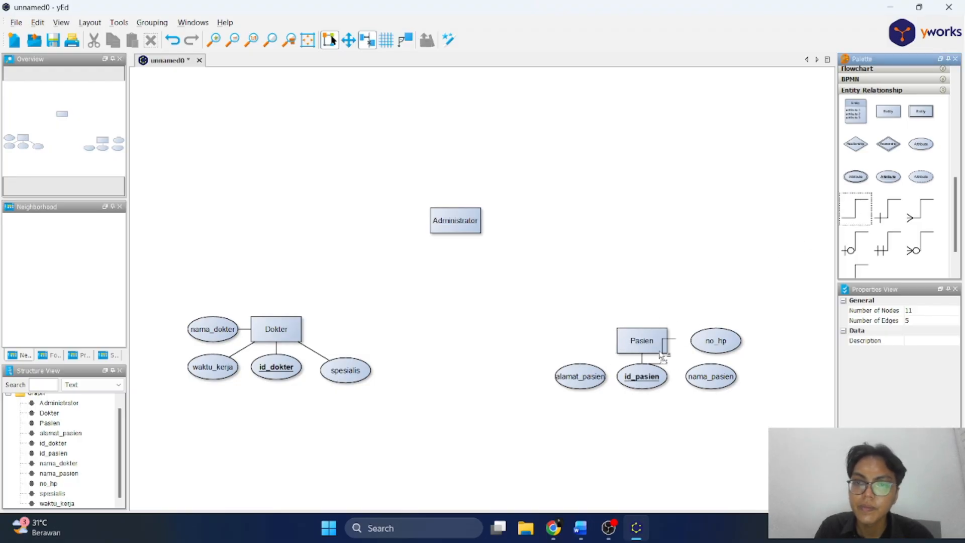
drag(654, 342, 717, 340)
click(651, 338)
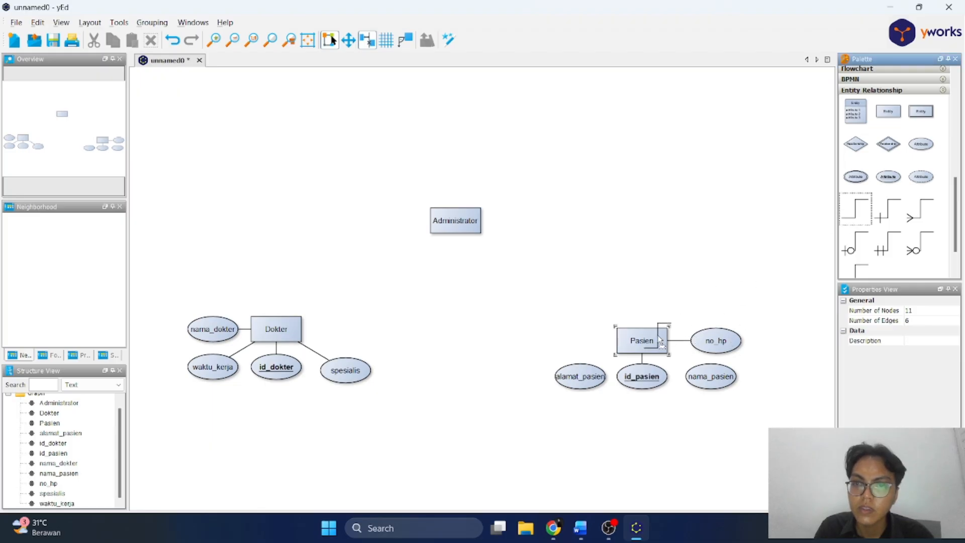
drag(654, 338, 707, 376)
click(644, 339)
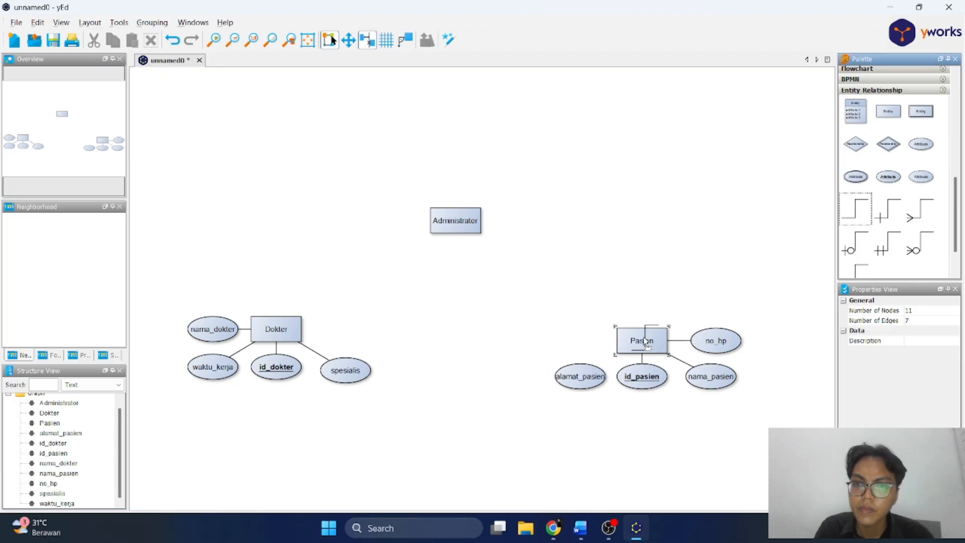
drag(646, 340, 576, 386)
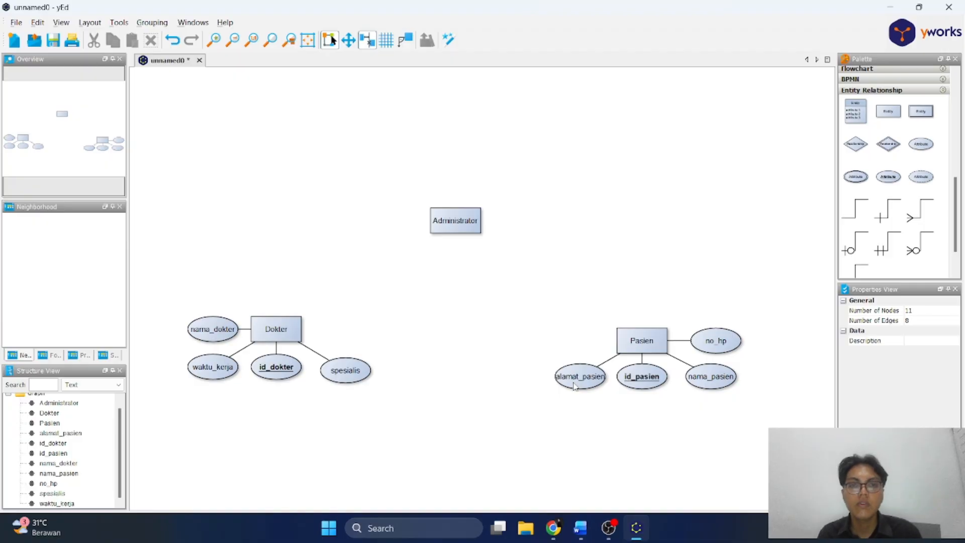
- Check the Administrator attributes in Word, and add an underlined key attribute labelled id_admin above the Administrator entity in yEd
key(alt+Tab)
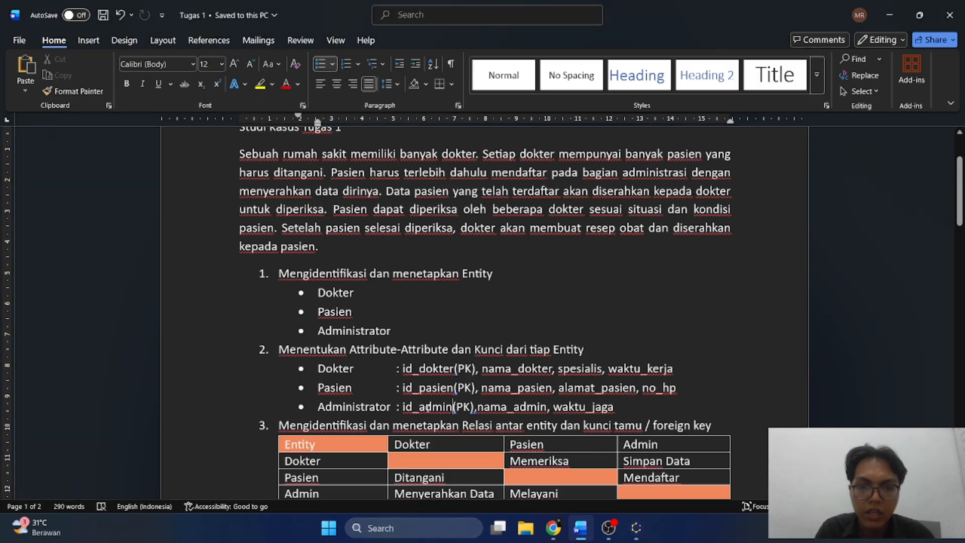
drag(454, 407, 402, 407)
key(alt+Tab)
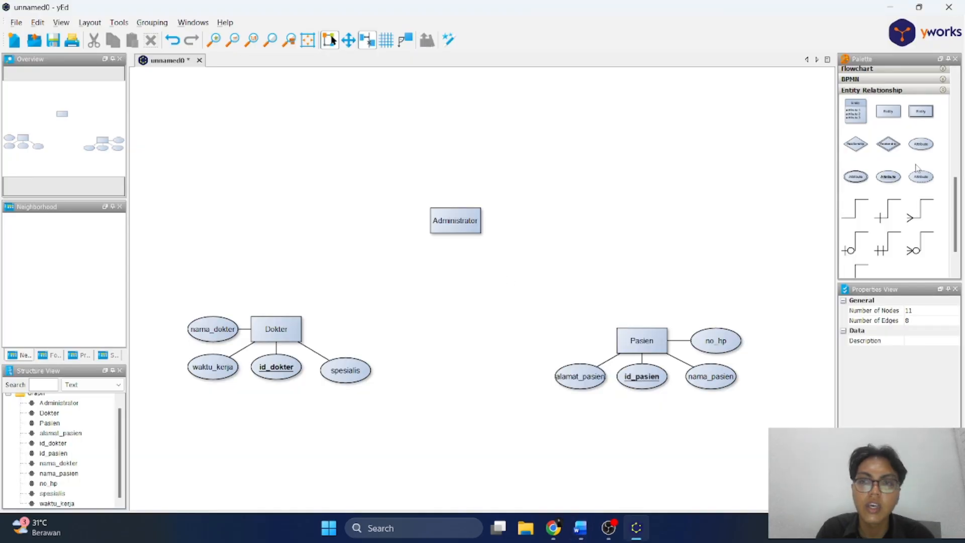
drag(921, 143, 453, 174)
double_click(452, 175)
key(BackSpace)
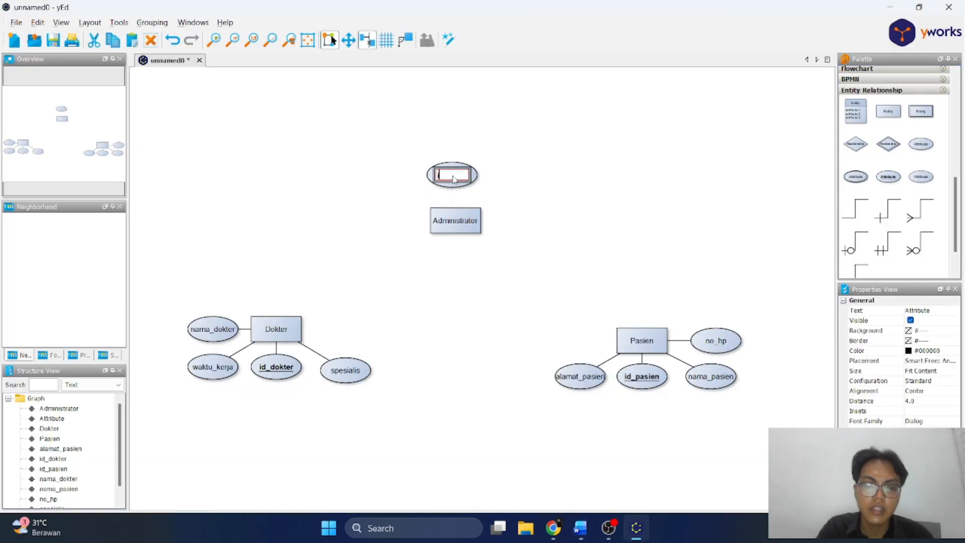
text(id_admin)
click(557, 255)
- Check the next Administrator attribute in Word, and add a regular attribute labelled nama_admin to the right of id_admin in yEd
key(alt+Tab)
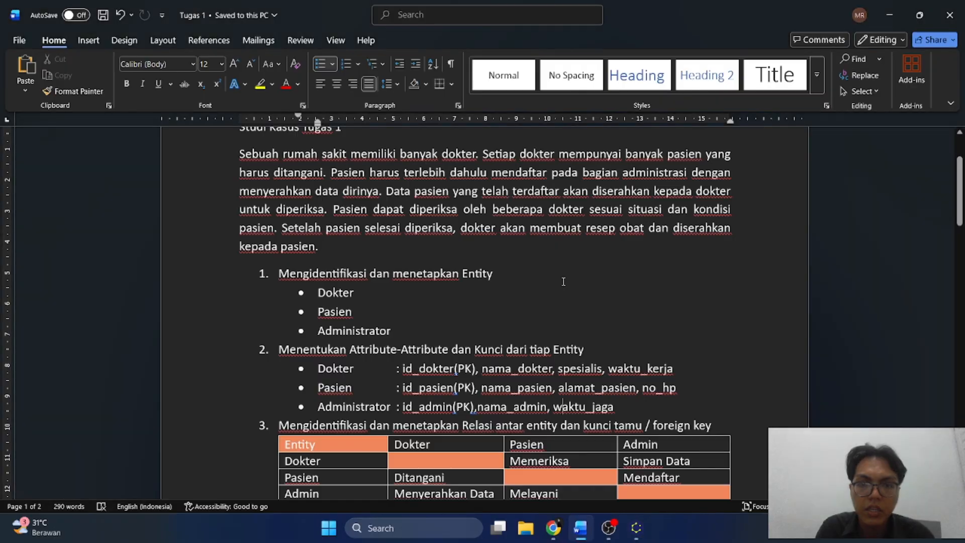
key(alt+Tab)
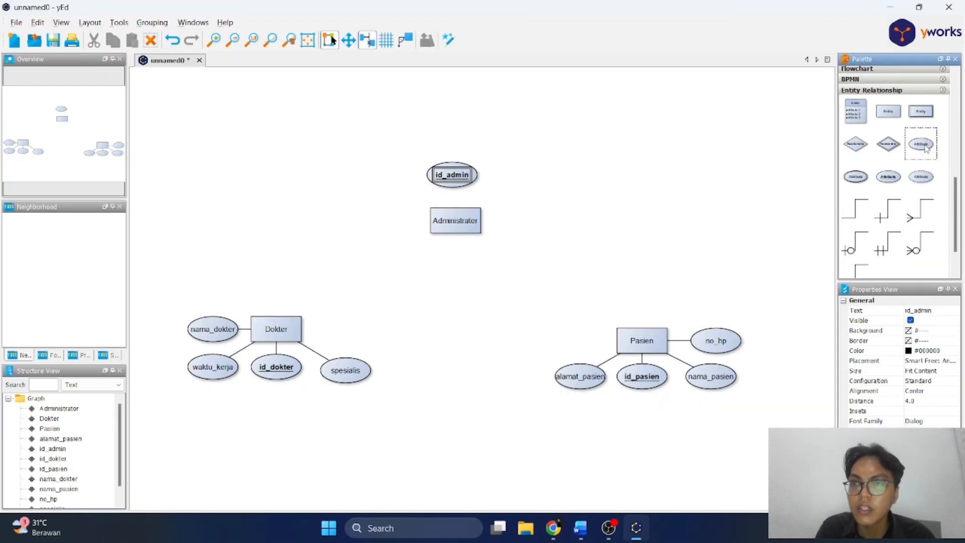
drag(920, 144, 528, 182)
double_click(525, 177)
key(BackSpace)
text(nama_admin)
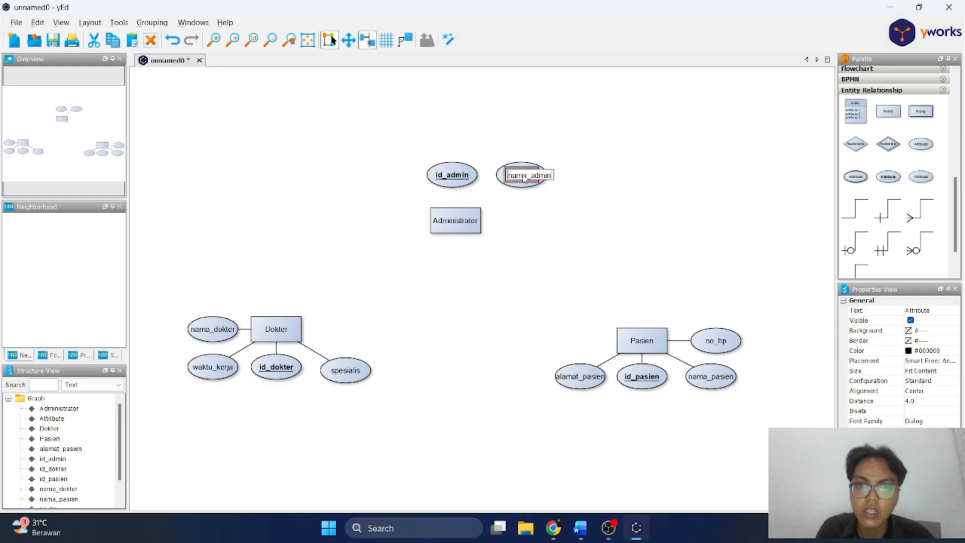
click(536, 209)
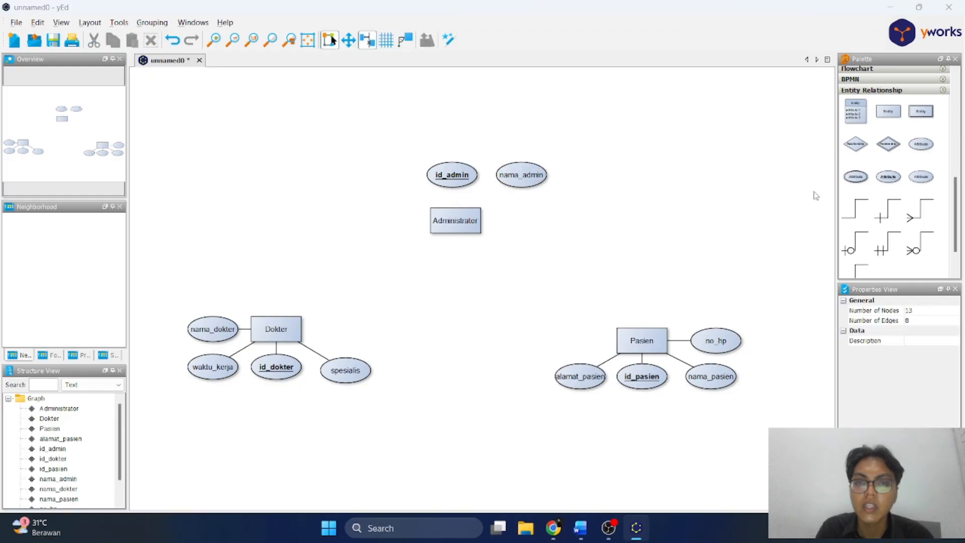
- Check the last Administrator attribute in Word, and add a regular attribute labelled waktu_jaga to the left of id_admin in yEd
key(alt+Tab)
key(alt+Tab)
drag(921, 144, 384, 171)
double_click(383, 173)
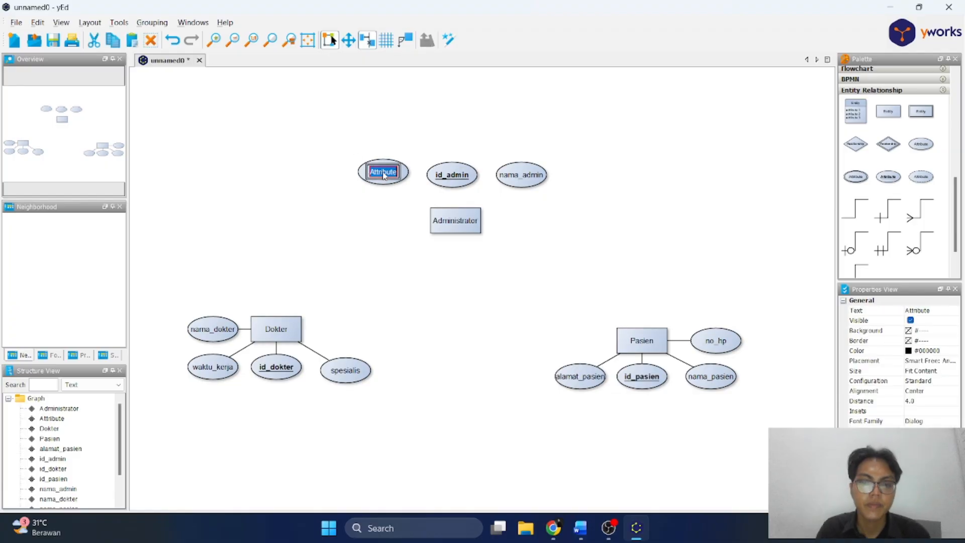
text(waktu_jaga)
click(397, 240)
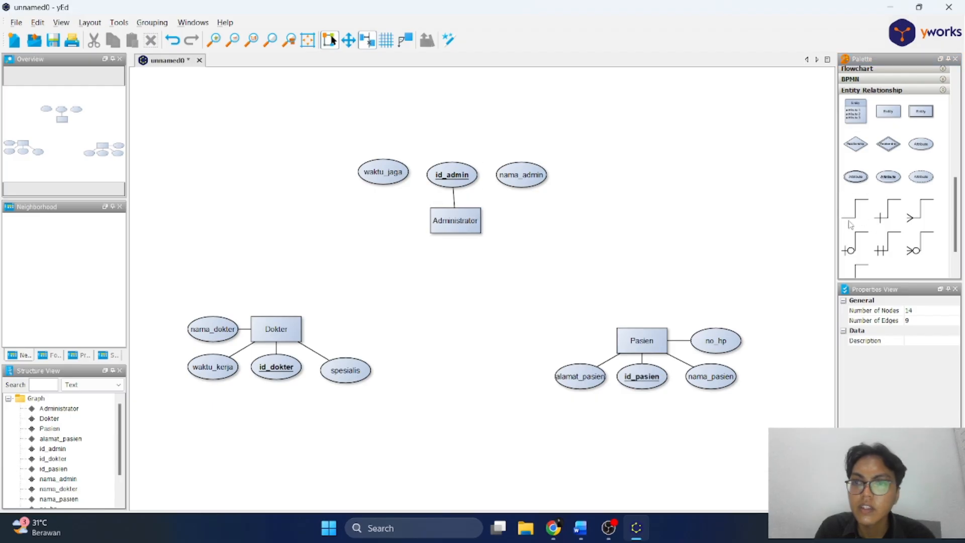
- Connect the Administrator entity to its attributes with plain Entity Relationship lines, and nudge waktu_jaga and nama_admin slightly down
drag(854, 208, 515, 179)
drag(445, 224, 385, 174)
click(385, 171)
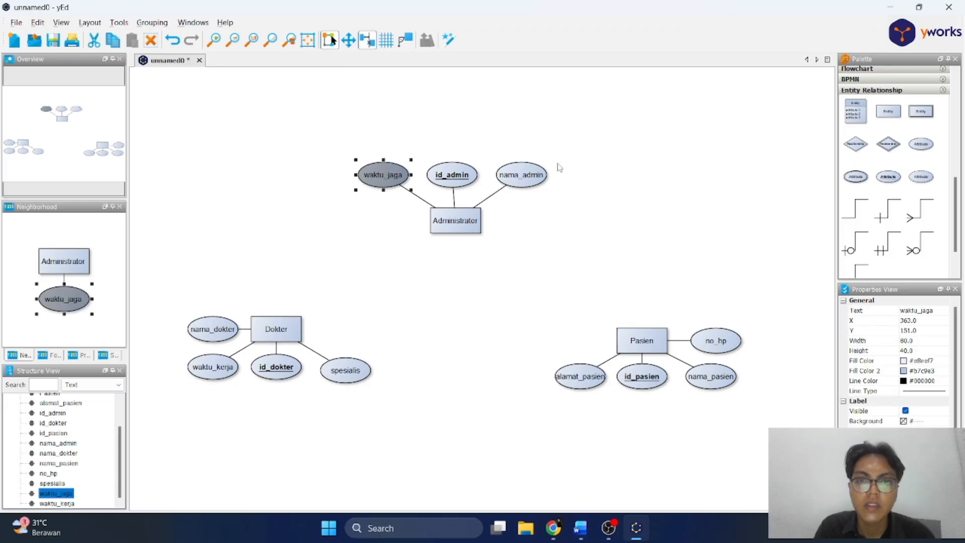
click(523, 175)
drag(538, 175, 538, 177)
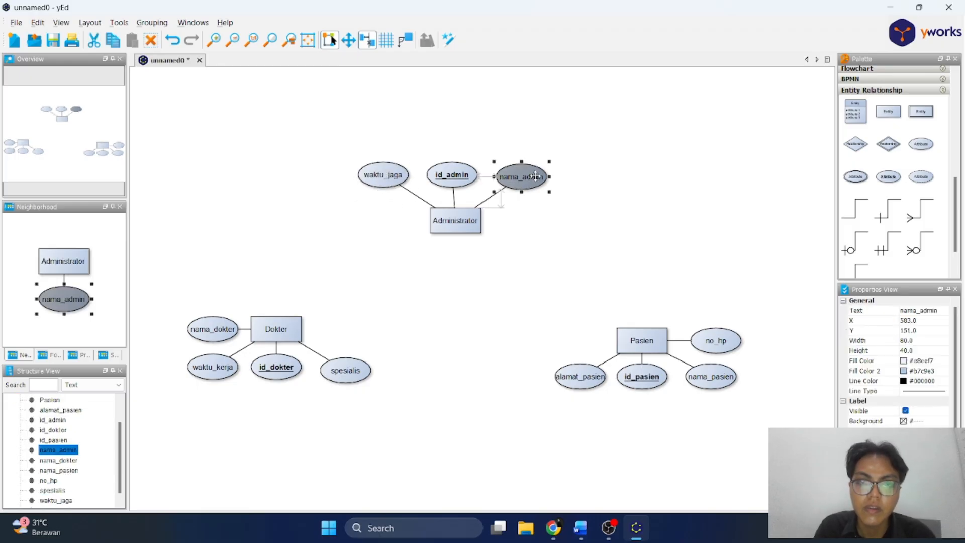
click(558, 239)
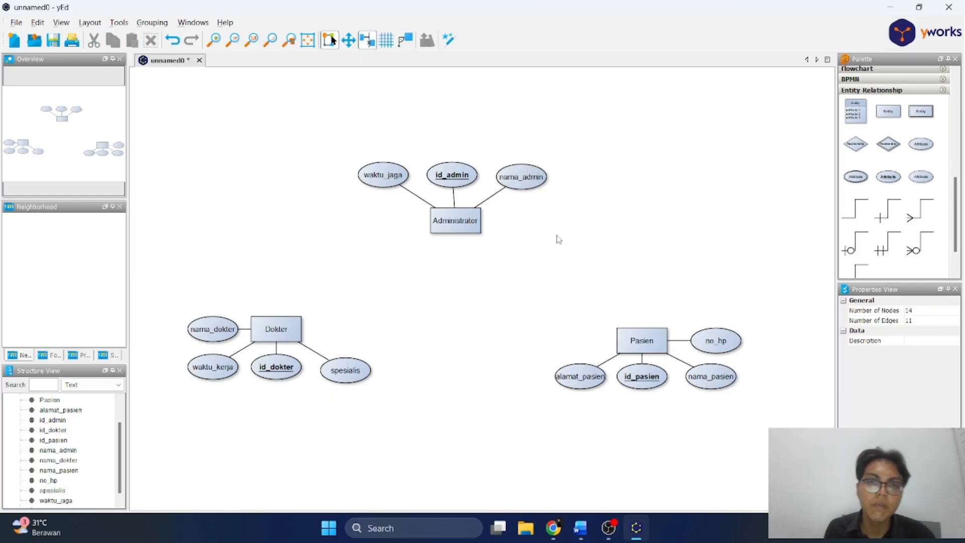
- Switch to Word and examine the Dokter row of the entity relationship table against the Pasien and Admin columns
key(alt+Tab)
scroll(649, 343, down, 3)
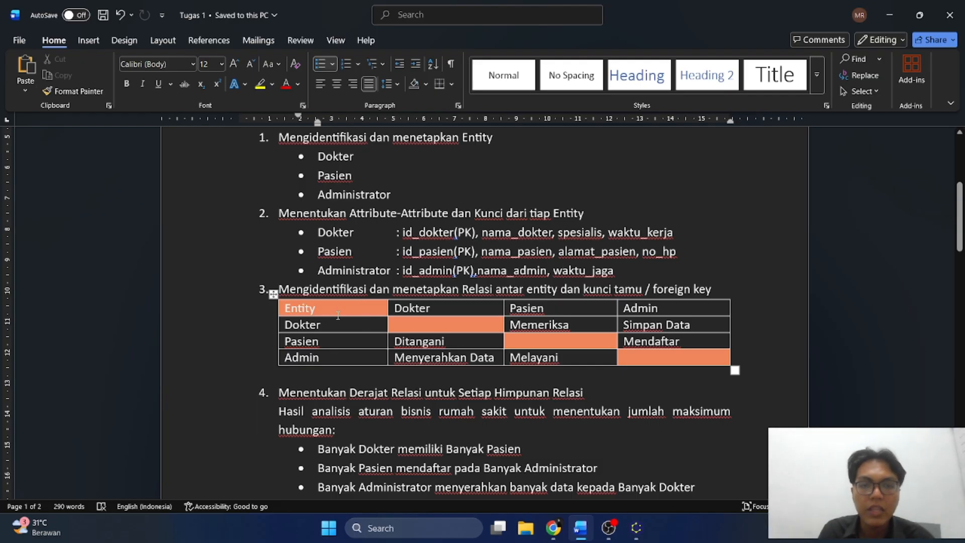
drag(334, 324, 284, 325)
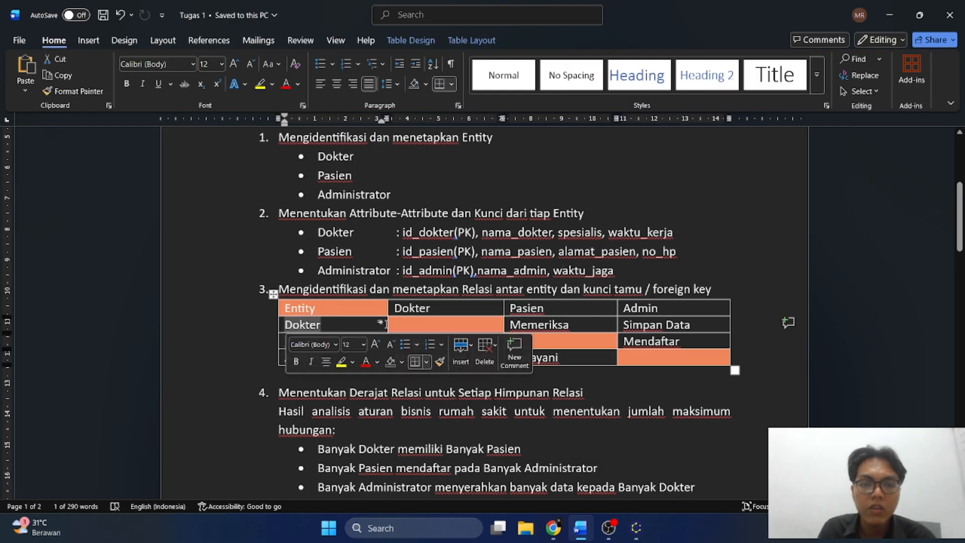
double_click(551, 322)
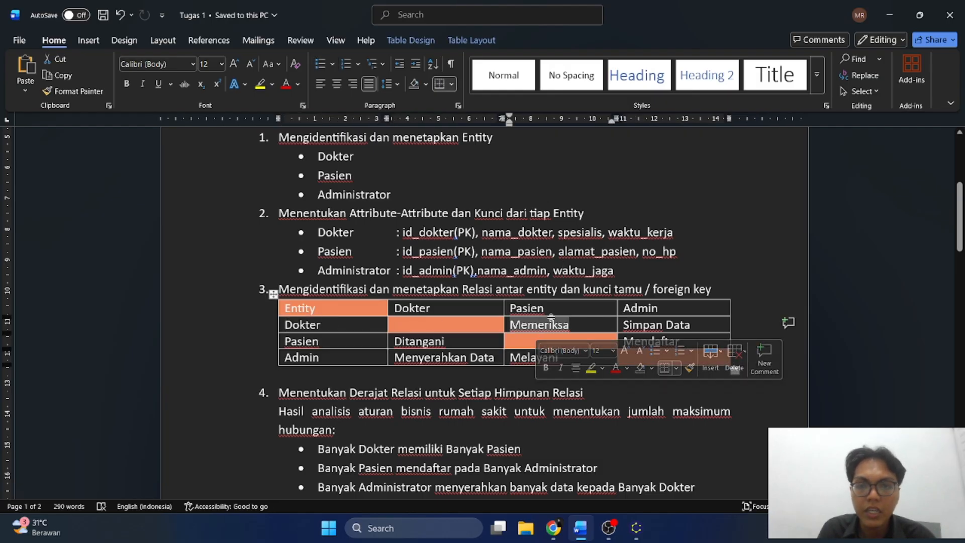
click(371, 323)
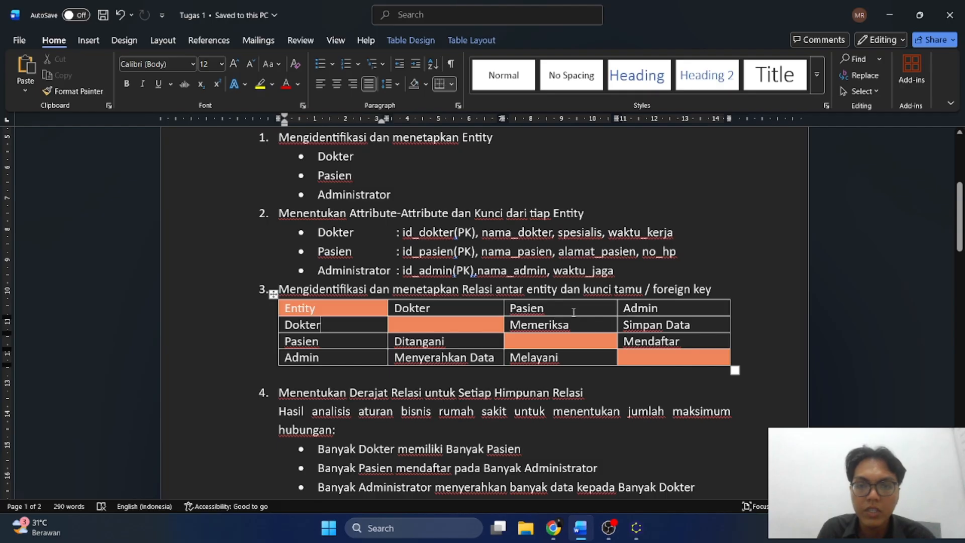
click(551, 313)
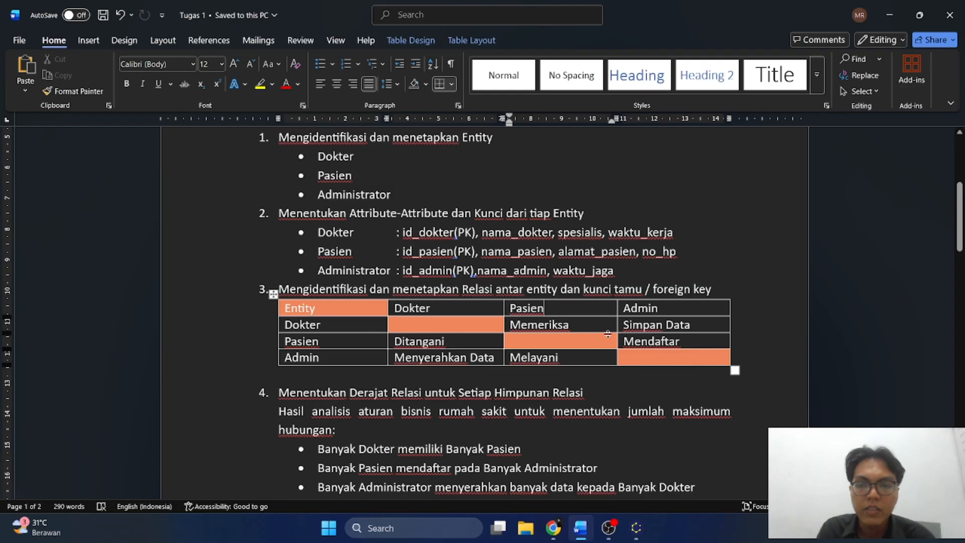
click(338, 329)
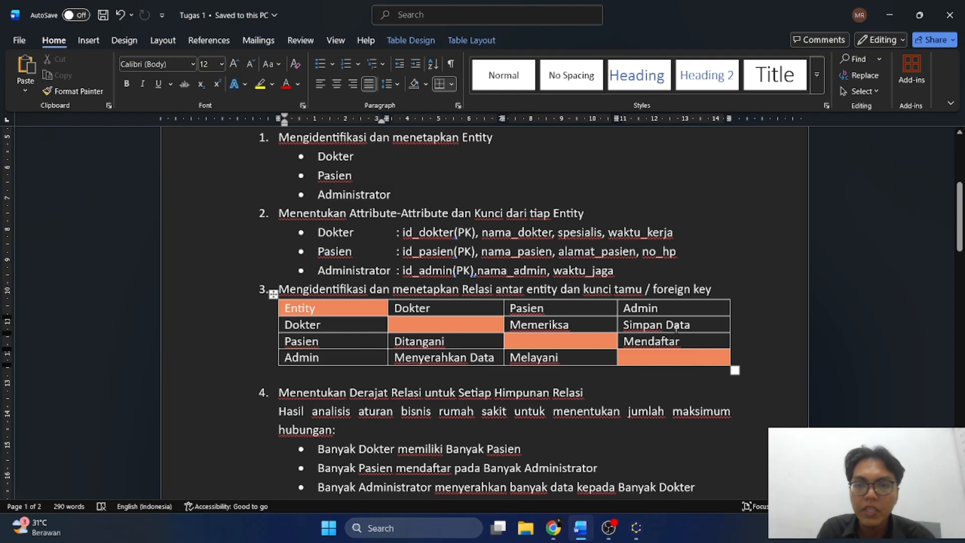
click(667, 309)
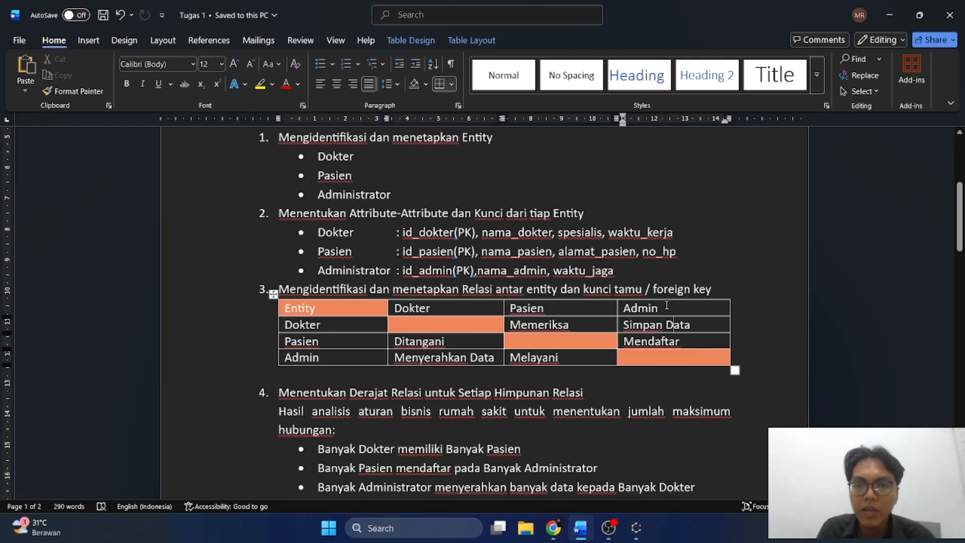
- Examine the Pasien and Admin rows of the relationship table to see how each relates to the other entities
click(339, 343)
click(457, 346)
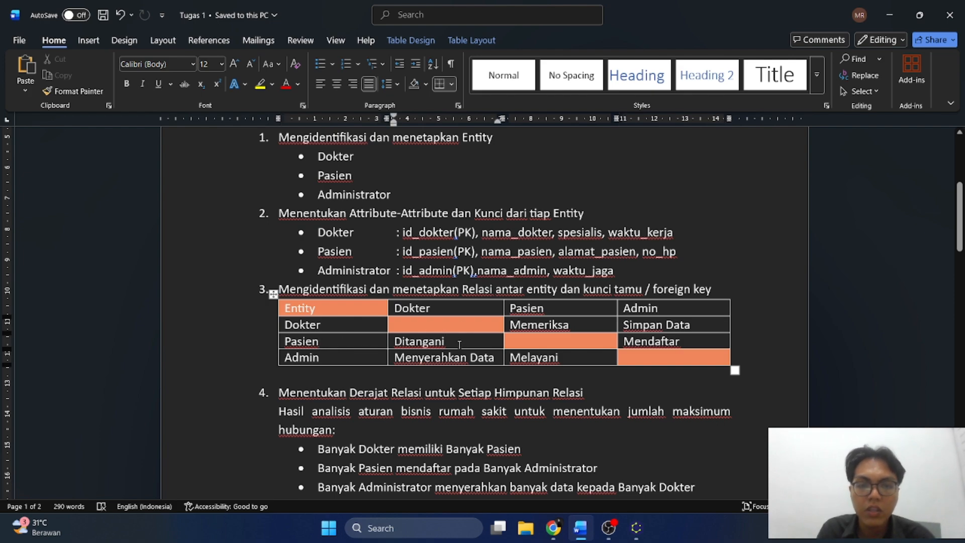
click(351, 335)
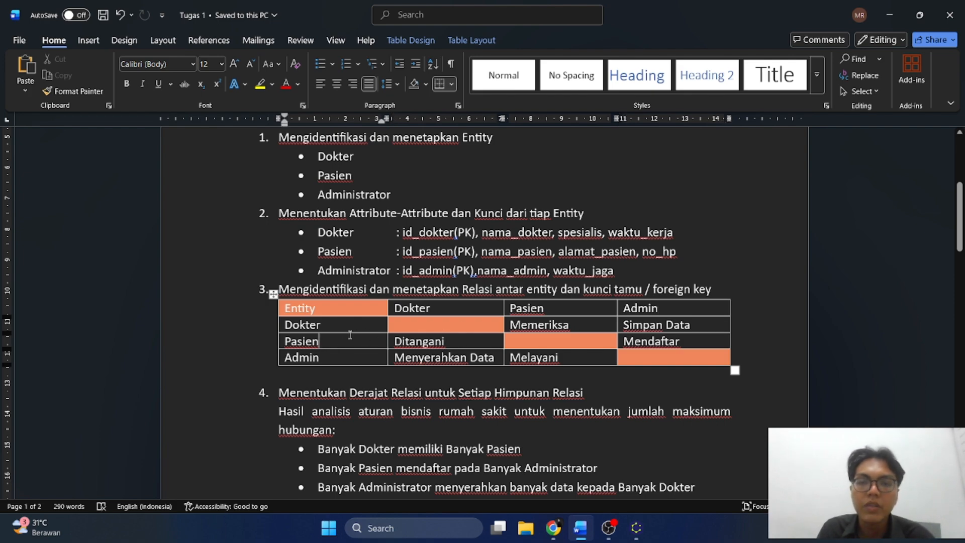
click(688, 340)
key(Up)
key(Up)
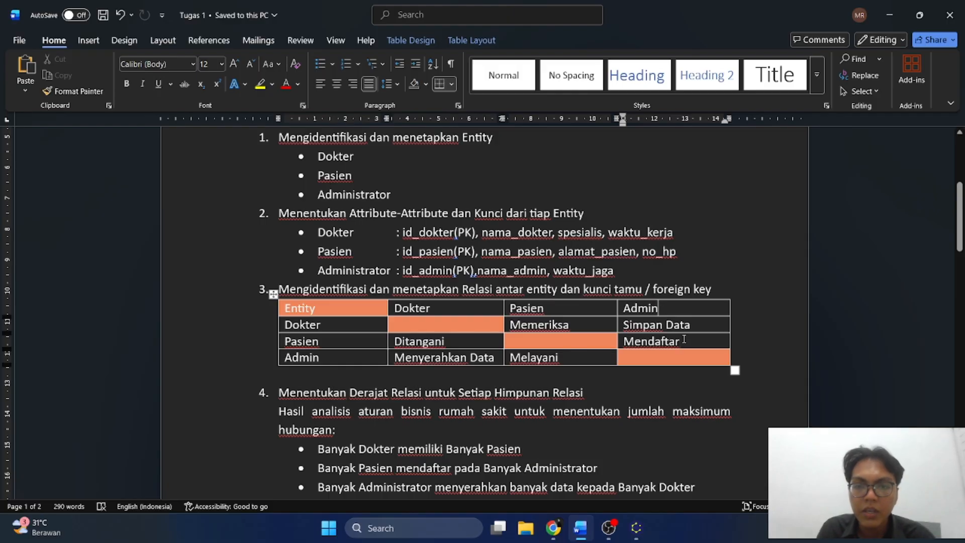
click(542, 358)
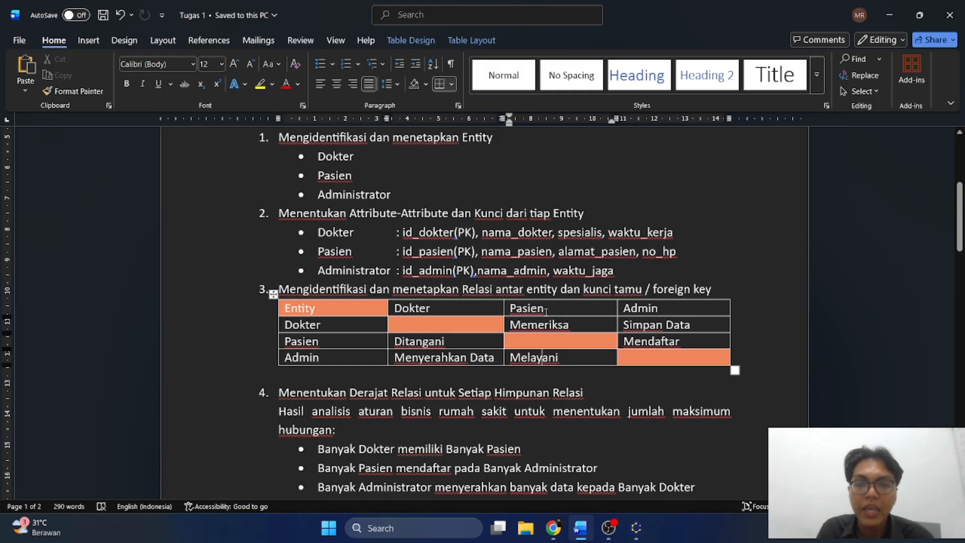
click(352, 354)
click(418, 358)
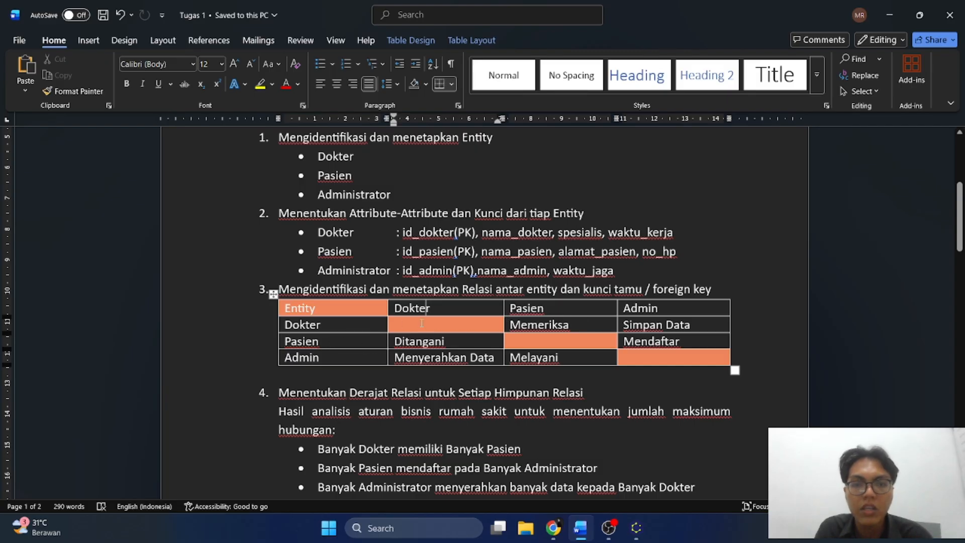
- Switch to yEd and add a relationship diamond labelled Simpan Data above the Dokter entity, level with Administrator
key(alt+Tab)
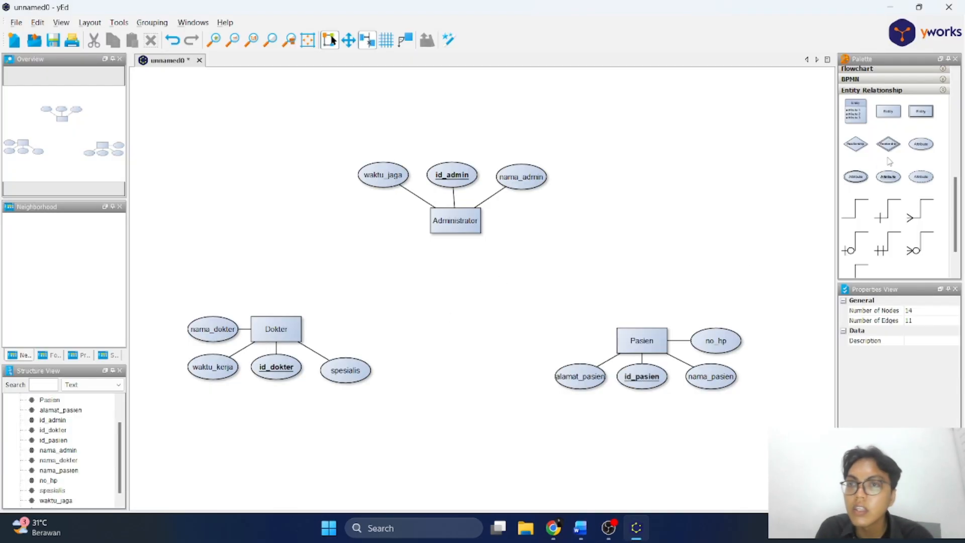
drag(857, 146, 283, 223)
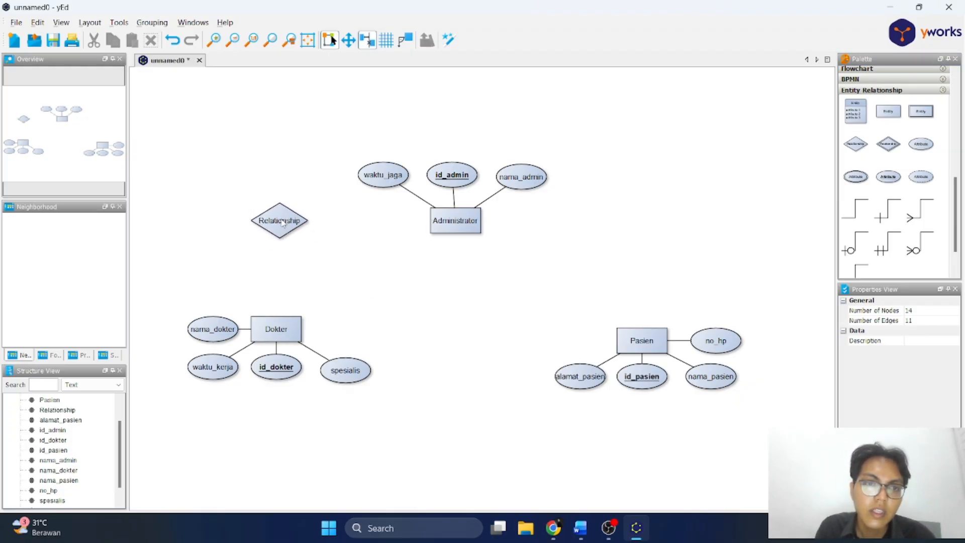
key(alt+Tab)
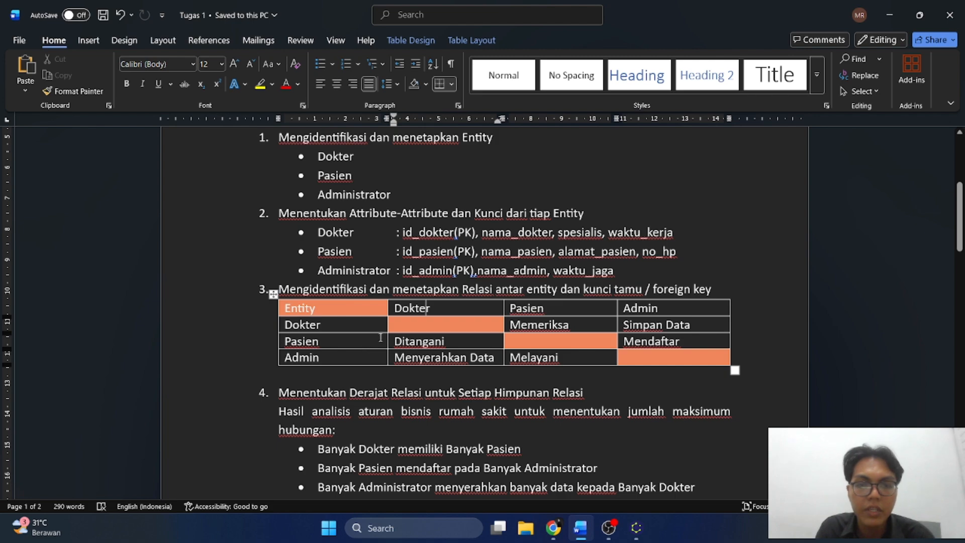
key(alt+Tab)
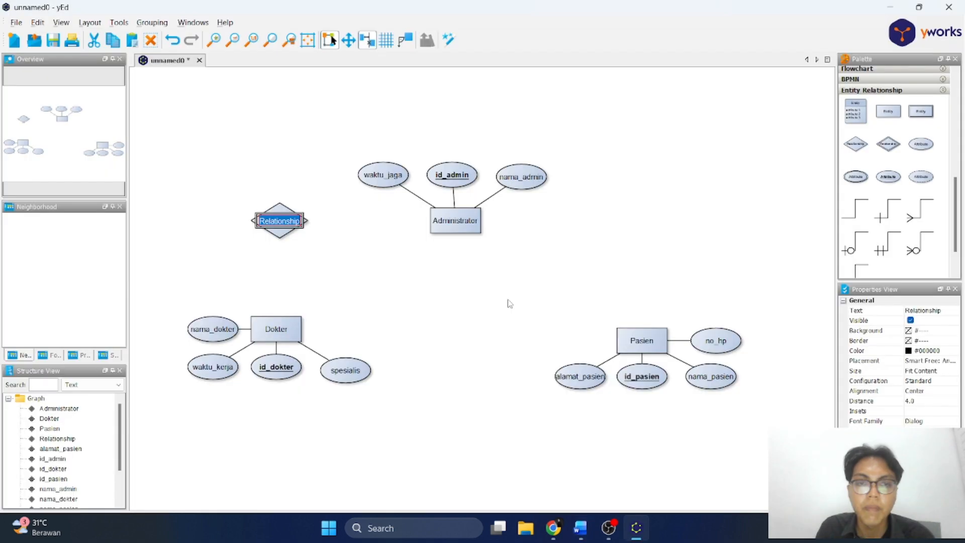
key(F2)
text(Simpan Data)
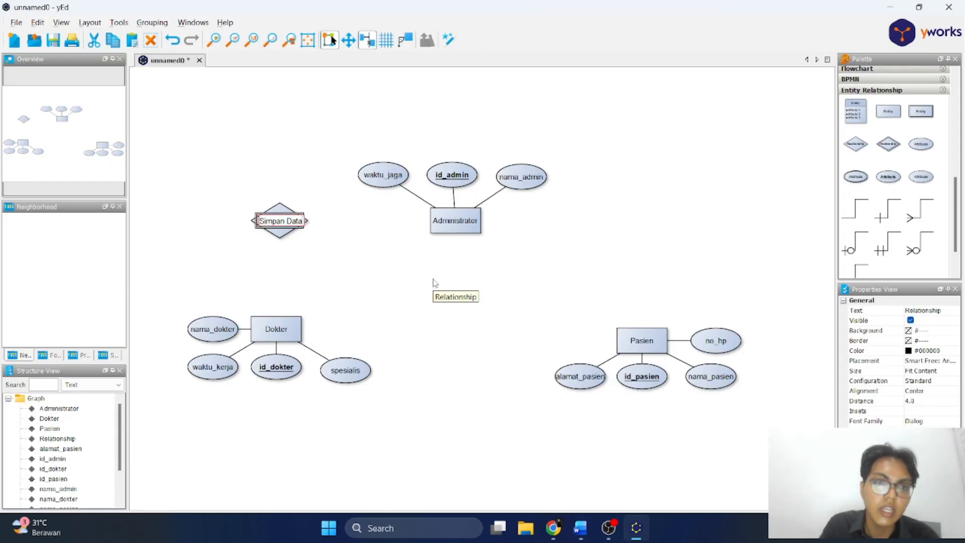
click(435, 283)
- Check the Dokter and Pasien relation in Word, and add a relationship diamond labelled Memeriksa midway between those two entities in yEd
key(alt+Tab)
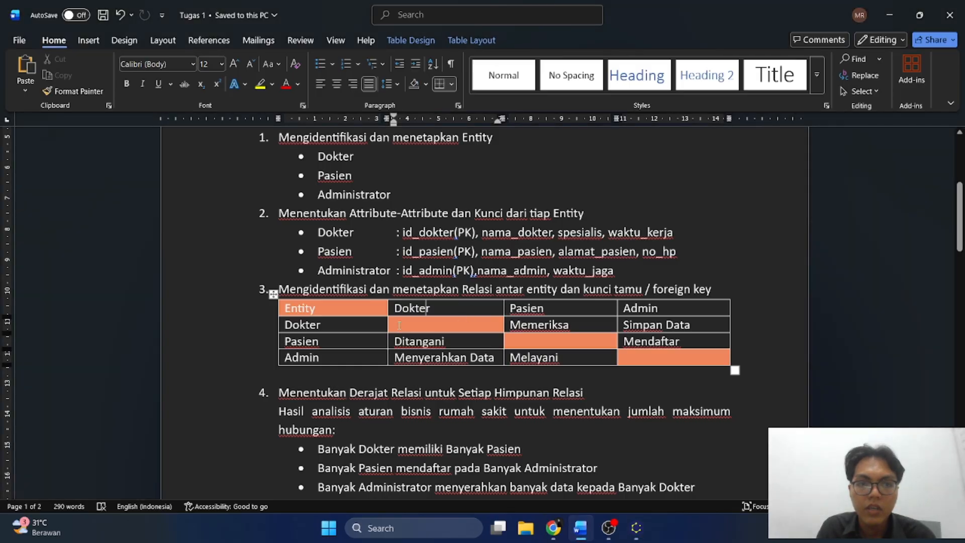
key(alt+Tab)
key(alt+Tab)
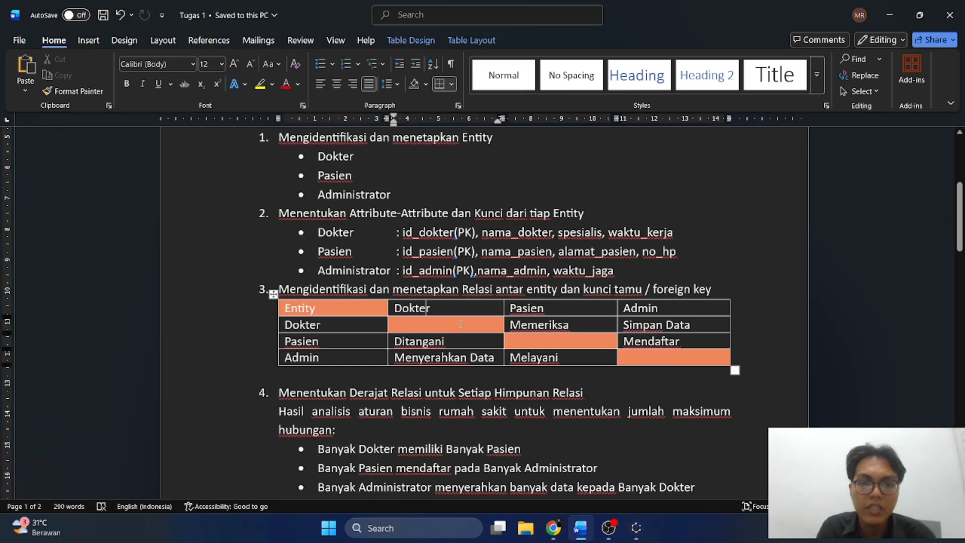
key(alt+Tab)
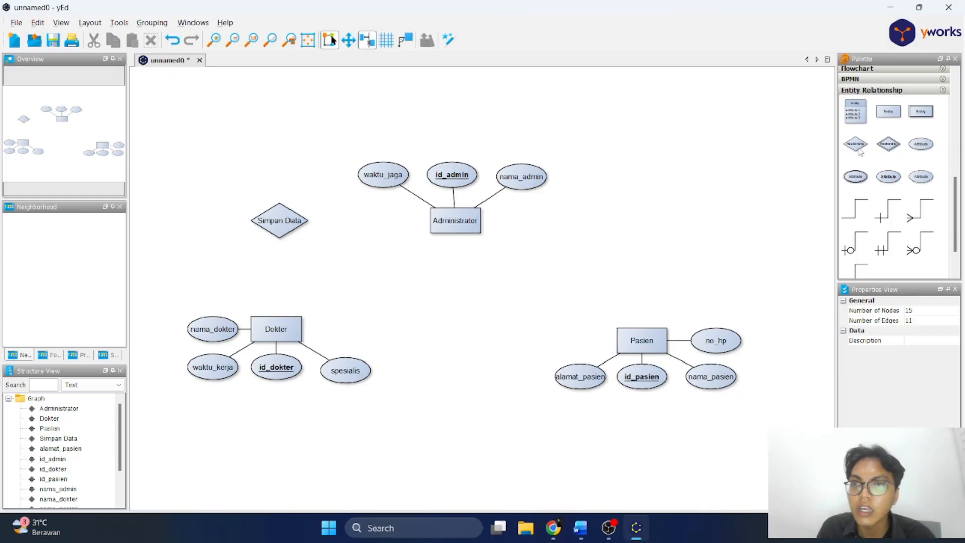
drag(856, 145, 463, 331)
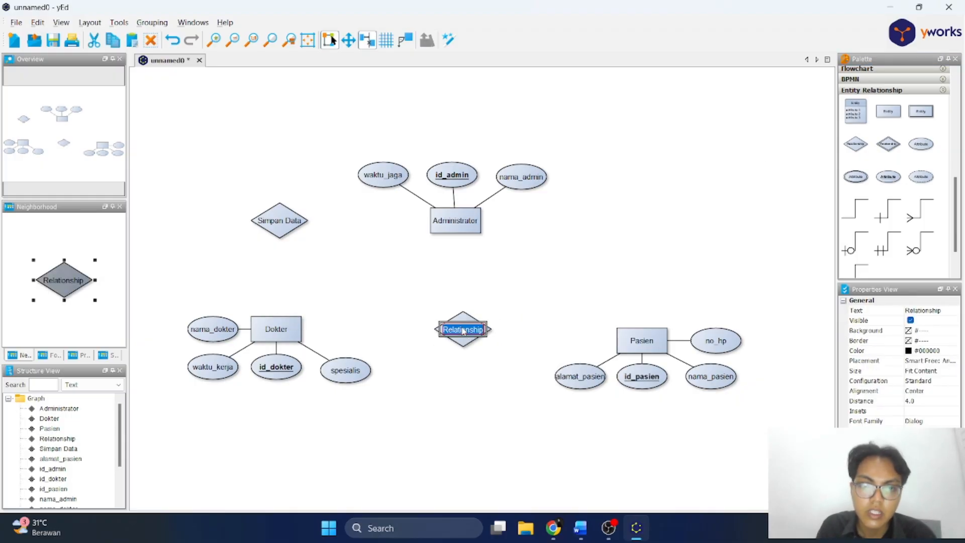
double_click(463, 331)
text(Memeriksa)
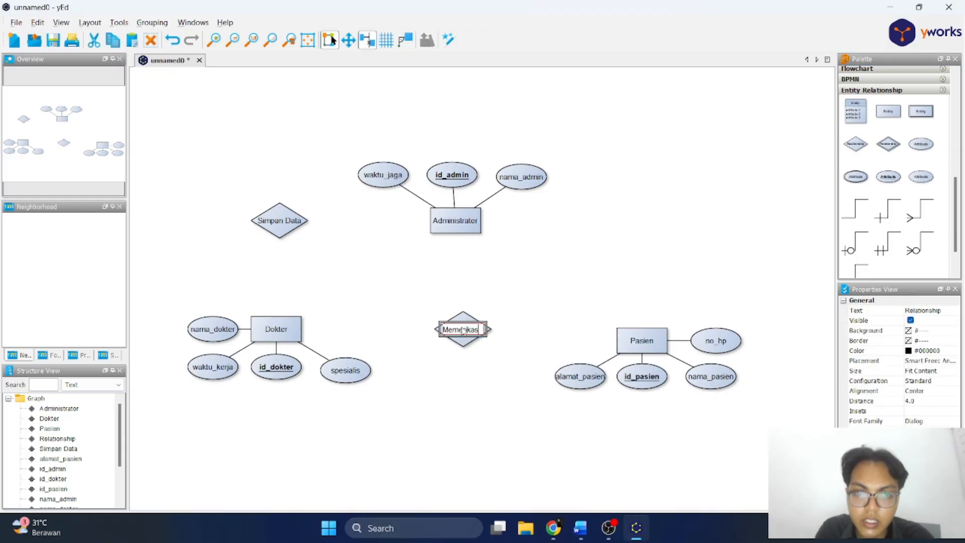
key(BackSpace)
key(BackSpace)
text(sa)
click(481, 377)
- Move the Pasien entity together with all its attributes up slightly to align it with Memeriksa and Dokter
drag(561, 278, 715, 451)
drag(635, 327, 635, 316)
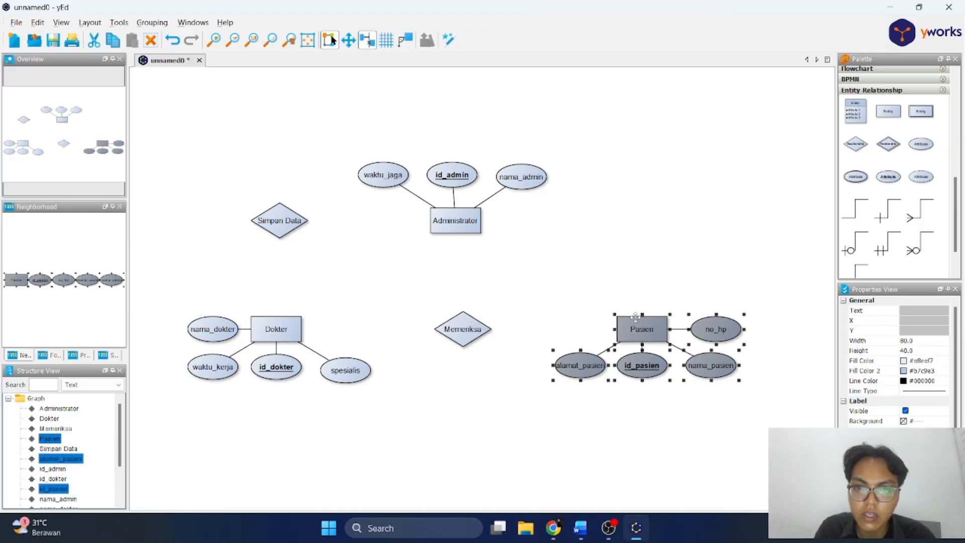
- Check the Pasien and Admin relation in Word, and add a relationship diamond labelled Mendaftar above Pasien, level with Administrator, in yEd
click(708, 288)
key(alt+Tab)
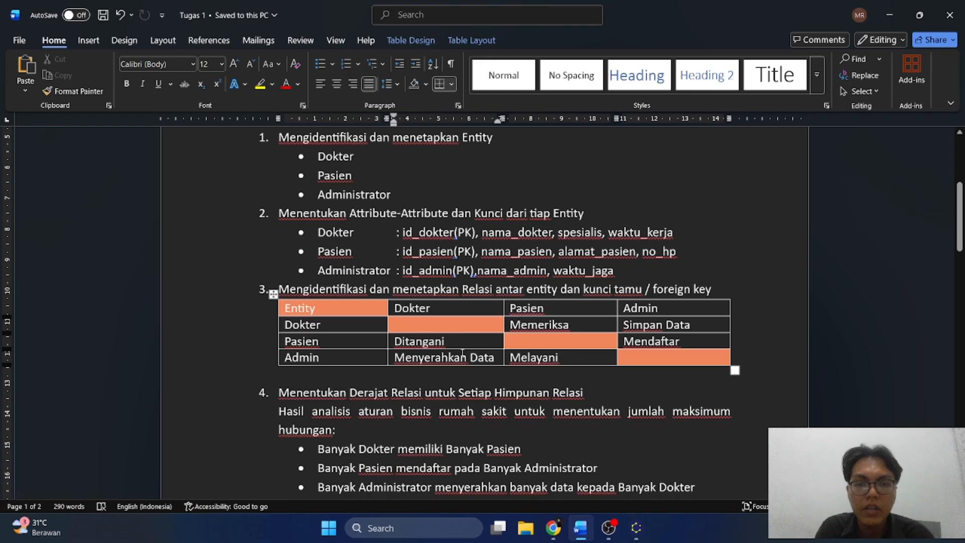
click(345, 342)
click(671, 339)
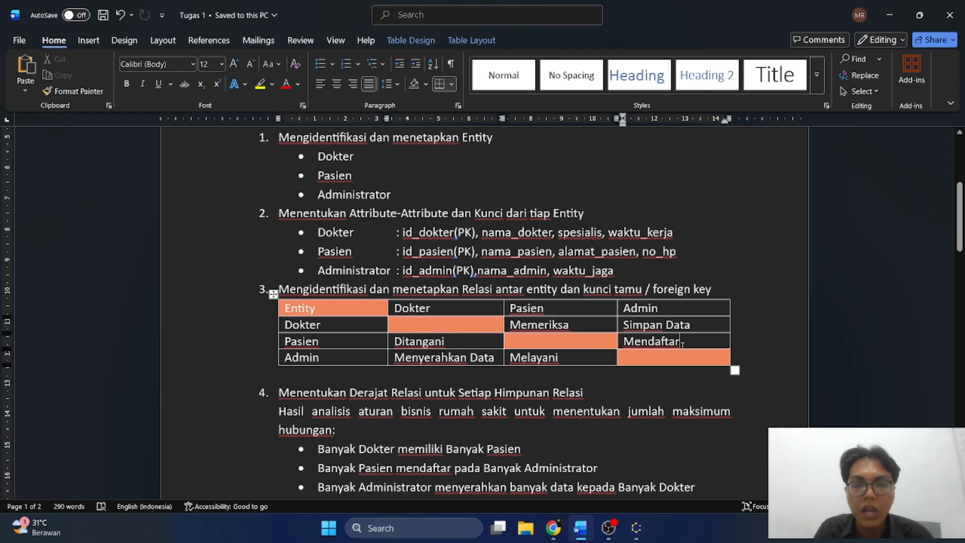
key(alt+Tab)
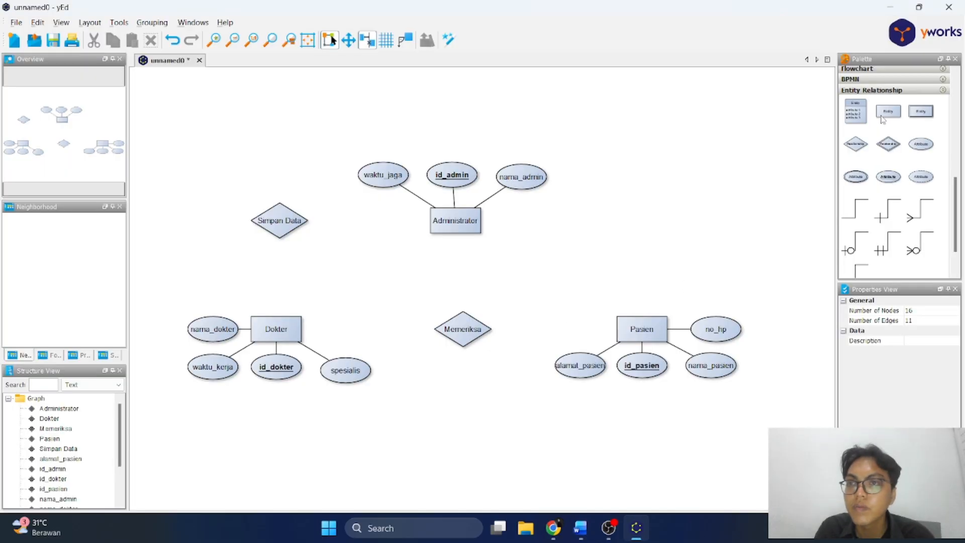
drag(864, 145, 648, 228)
double_click(648, 227)
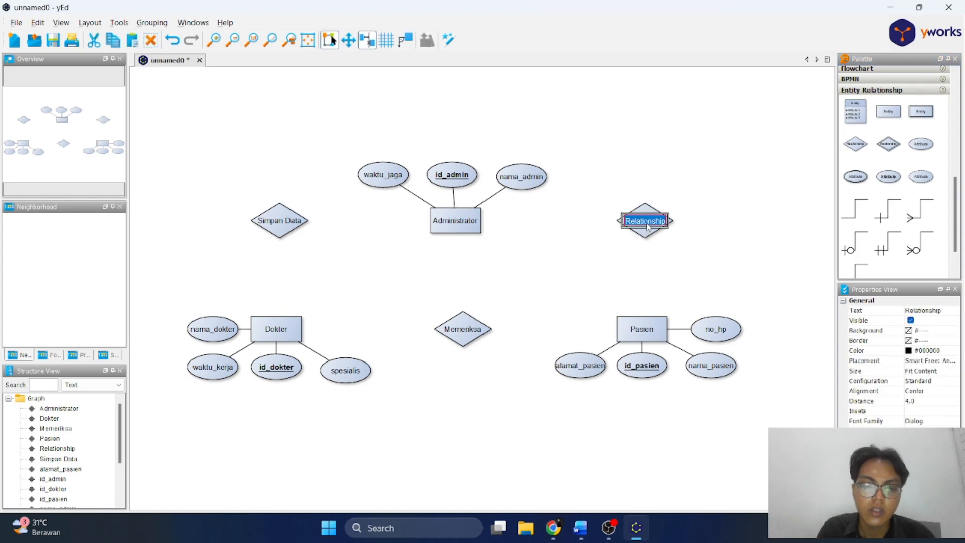
text(Mendaftar)
key(Return)
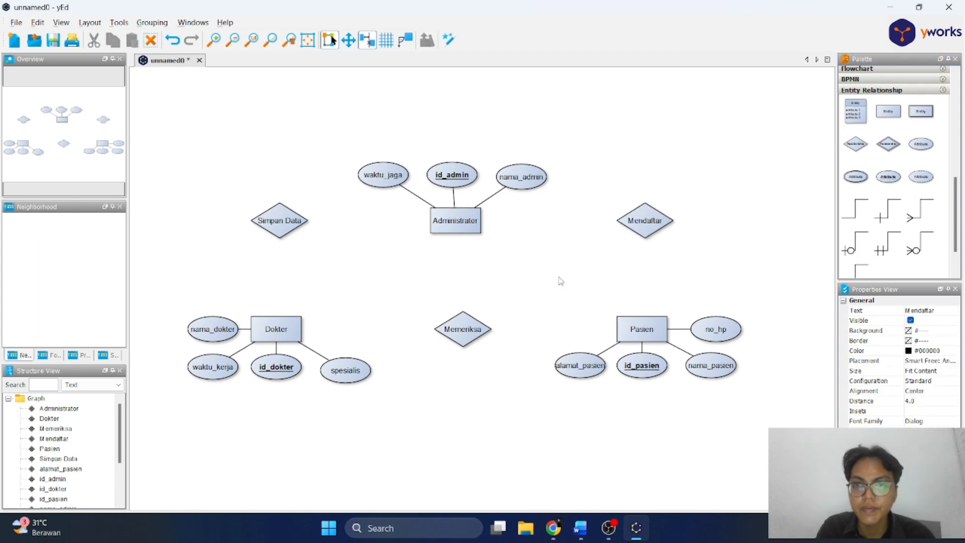
click(561, 280)
- Switch to Word and read section 4 on the degree of each relationship between Dokter, Pasien and Administrator
key(alt+Tab)
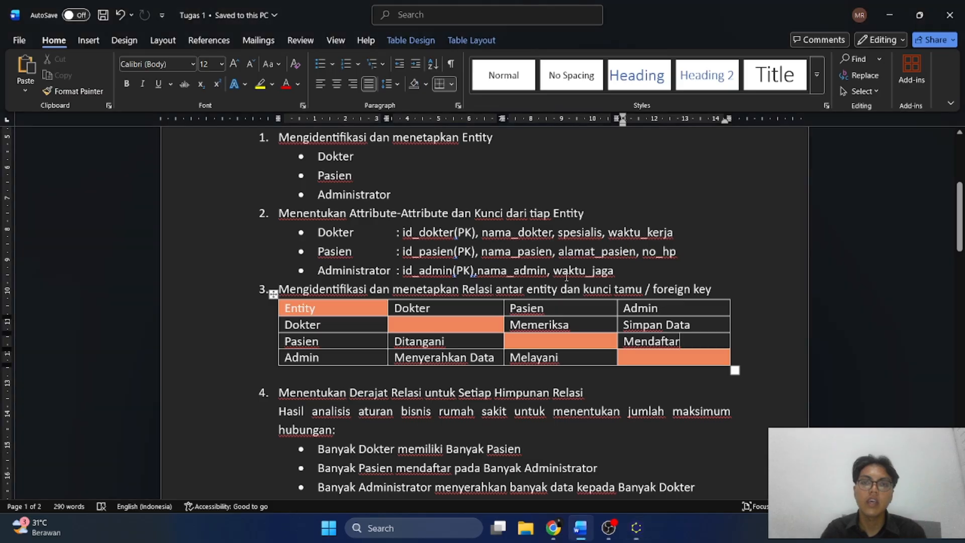
scroll(567, 358, down, 3)
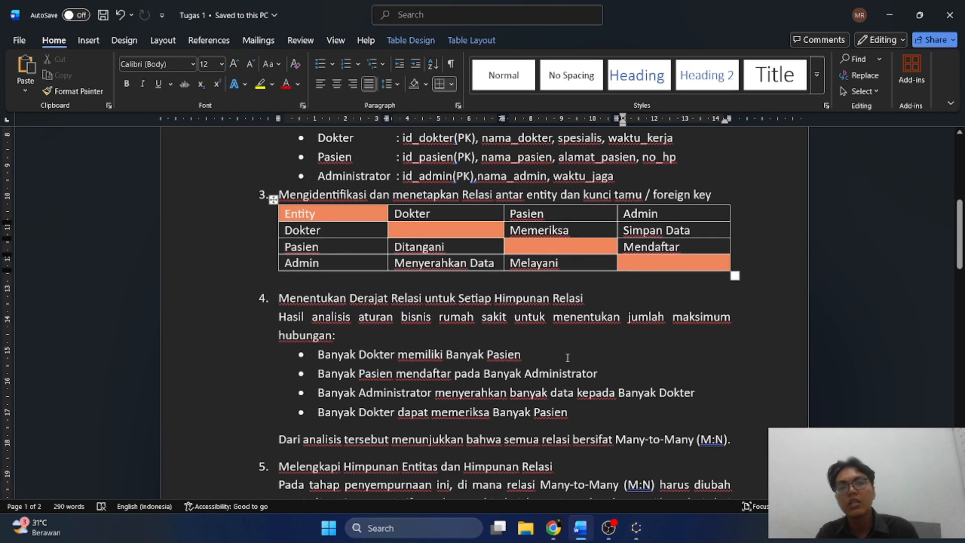
key(alt+Tab)
key(alt+Tab)
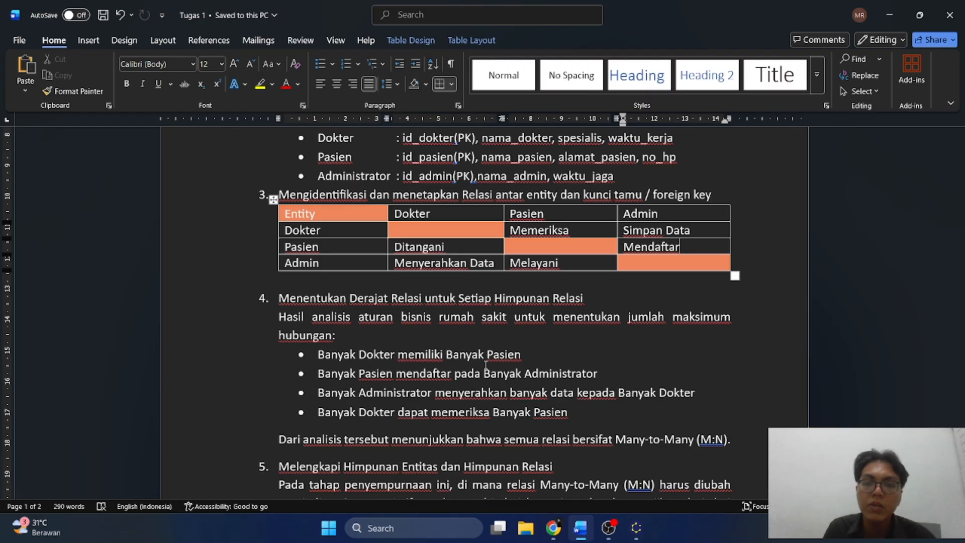
scroll(503, 352, down, 1)
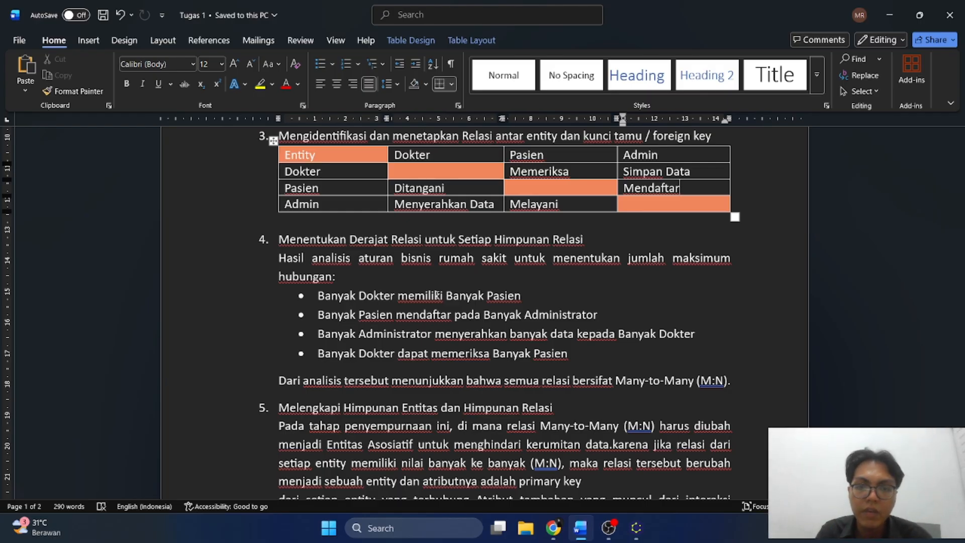
drag(597, 315, 359, 315)
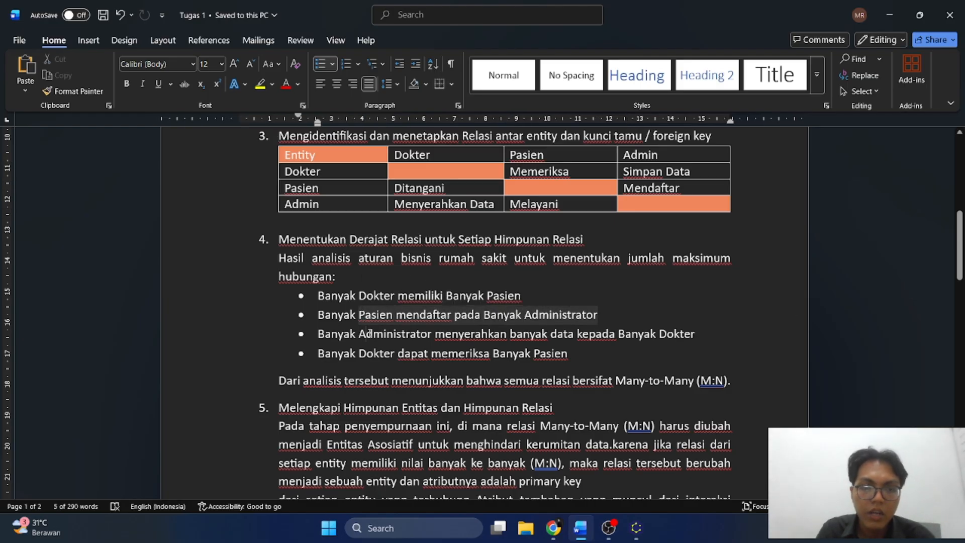
click(368, 334)
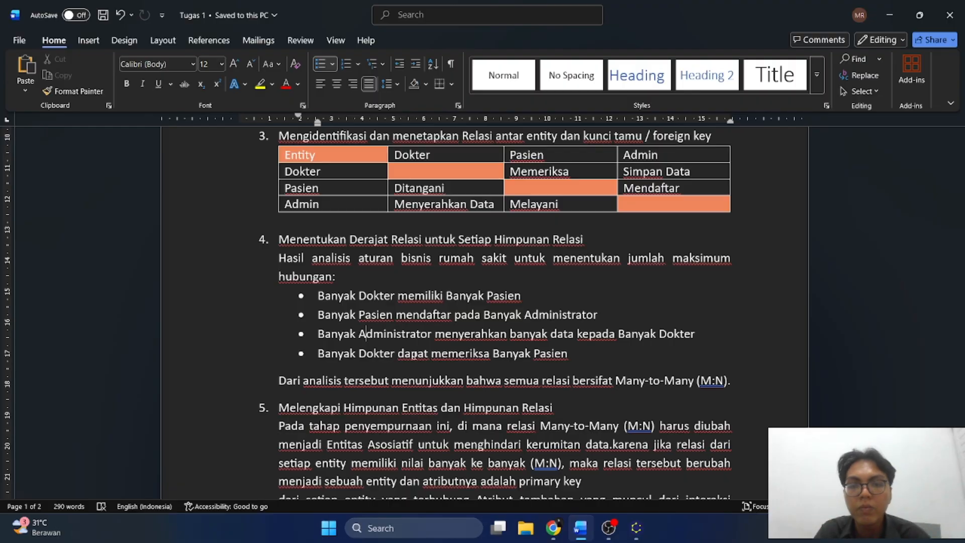
- Read section 5 on turning many-to-many relations into associative entities, and examine which relation and attributes belong to Entitas Pendaftaran
scroll(425, 430, down, 2)
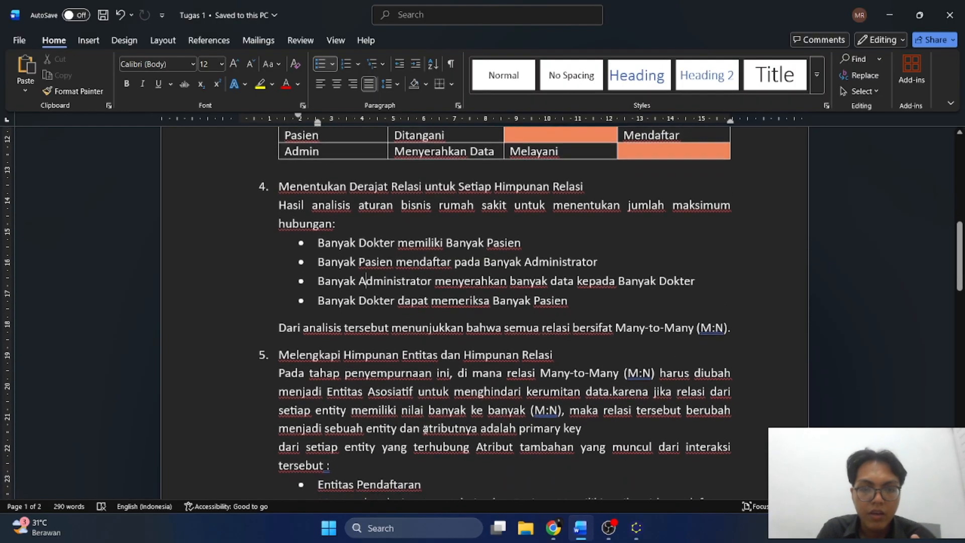
scroll(425, 429, down, 1)
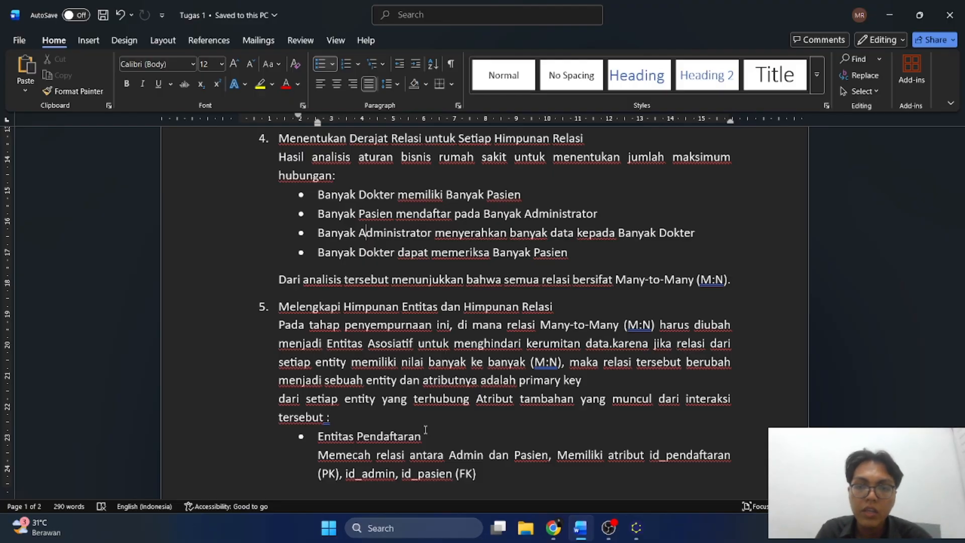
scroll(473, 361, down, 2)
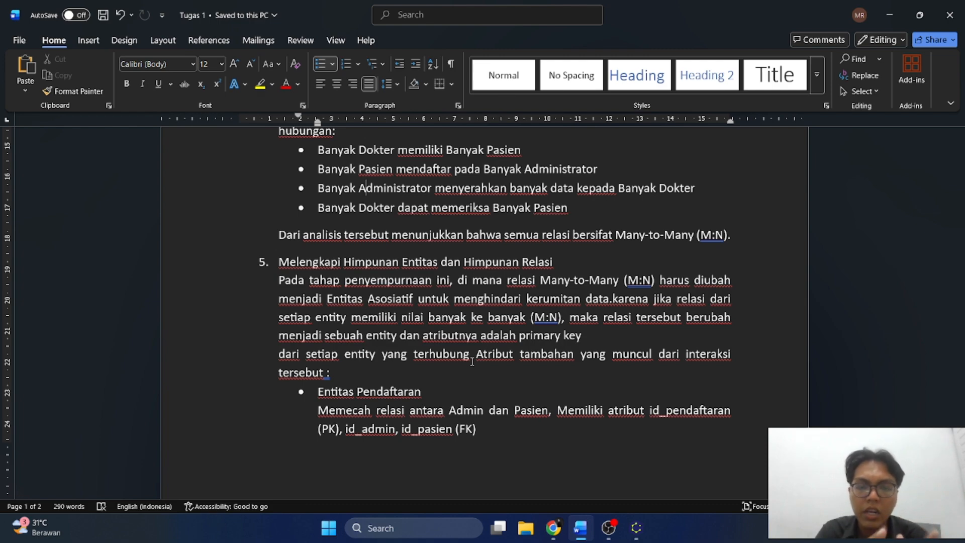
scroll(472, 361, down, 3)
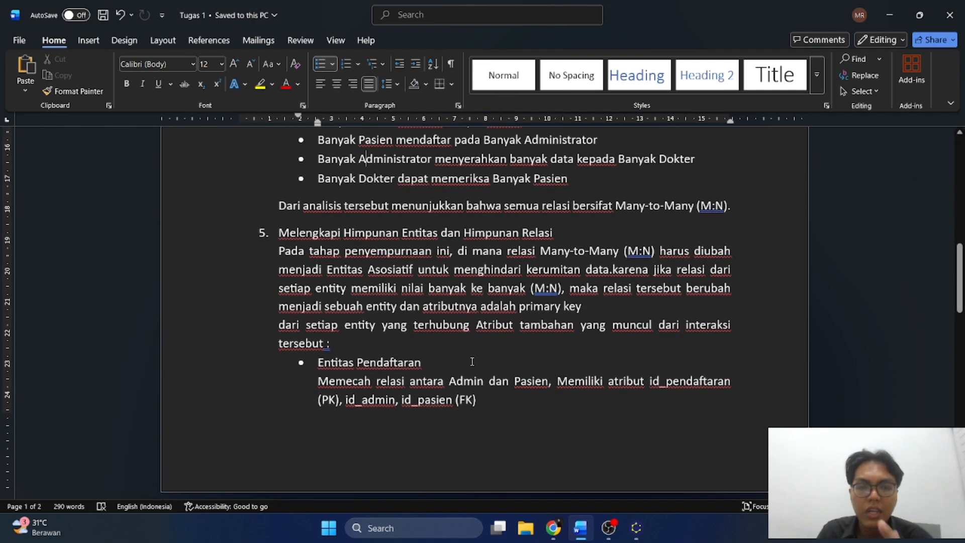
drag(423, 333, 327, 333)
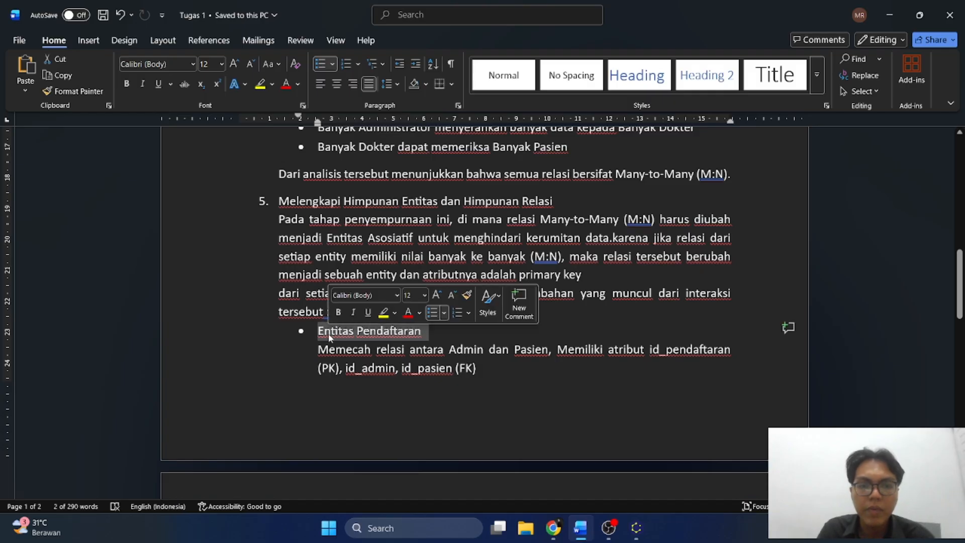
click(455, 350)
scroll(454, 355, down, 1)
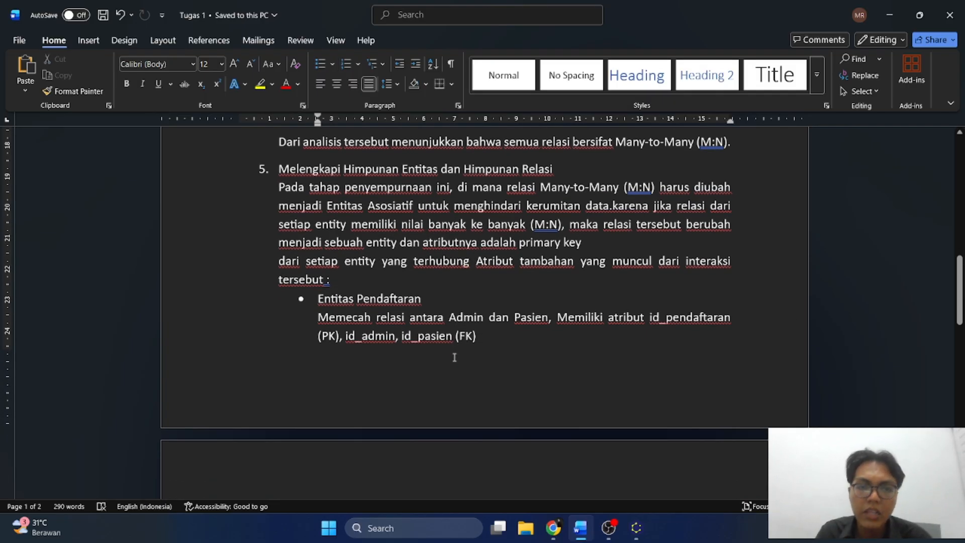
click(428, 306)
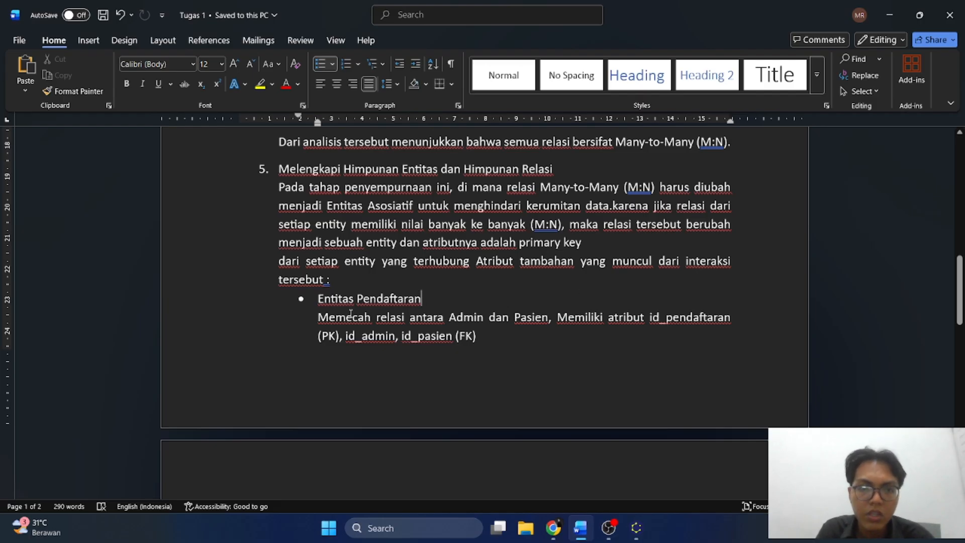
drag(351, 314, 628, 323)
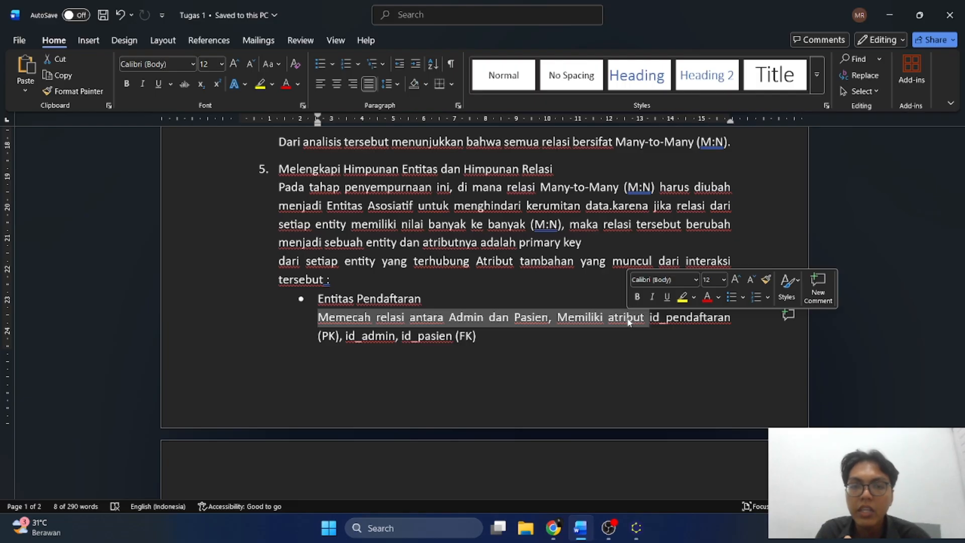
click(524, 355)
- Examine the Entitas Pemeriksaan and Entitas Data entries for the relations they split and their primary and foreign keys
scroll(524, 355, down, 5)
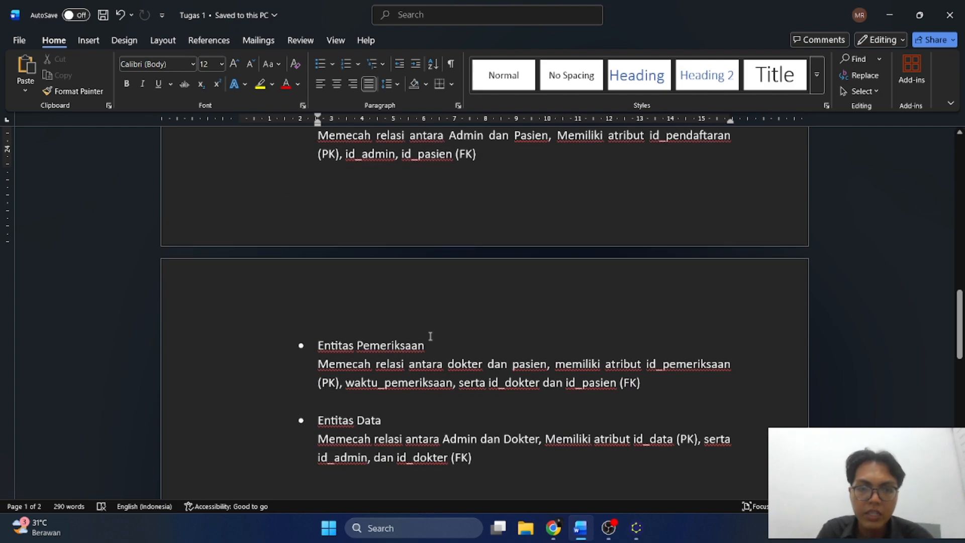
drag(430, 339, 366, 344)
click(458, 348)
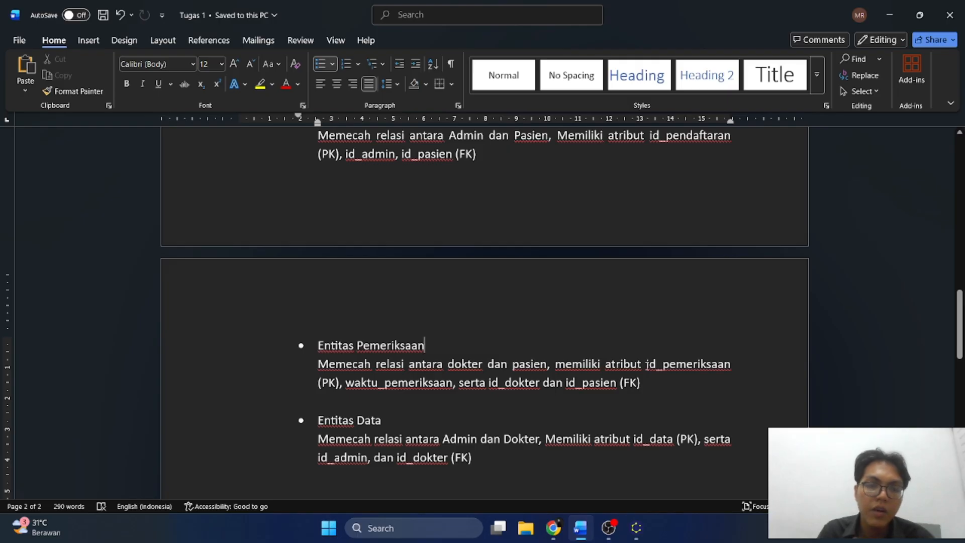
drag(447, 393, 644, 387)
click(504, 384)
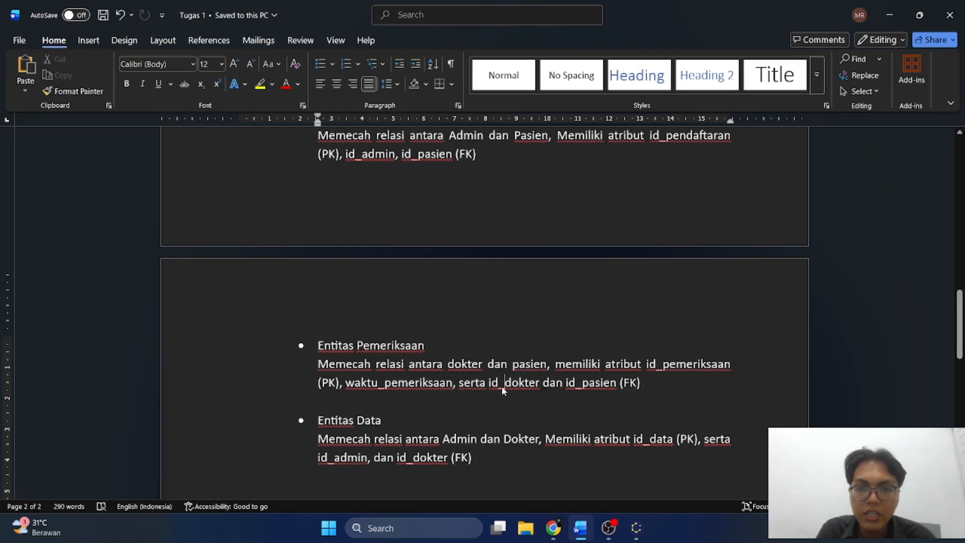
click(594, 387)
scroll(595, 386, down, 1)
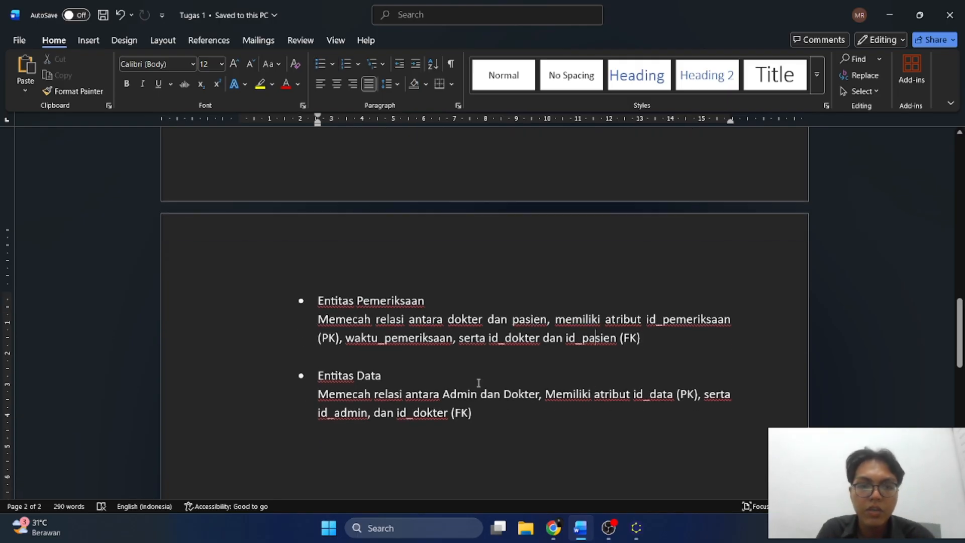
click(443, 382)
scroll(423, 382, down, 1)
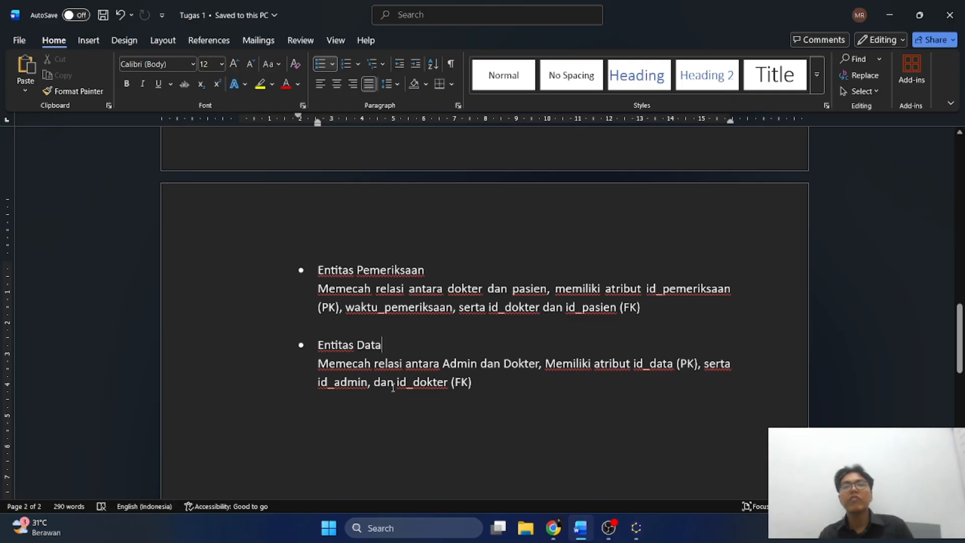
scroll(468, 367, up, 1)
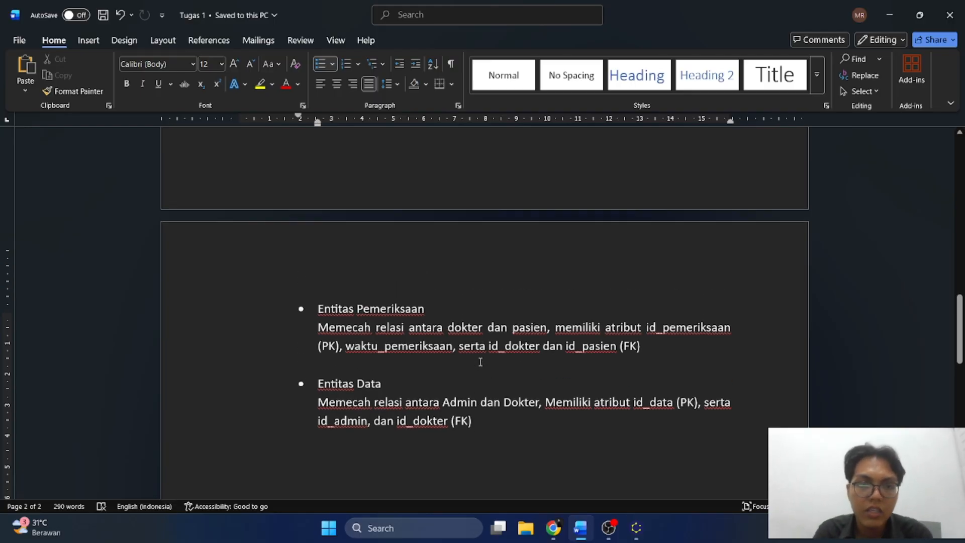
- Switch to yEd and add an entity labelled Data above and slightly left of the Simpan Data diamond, checking its name in Word
key(alt+Tab)
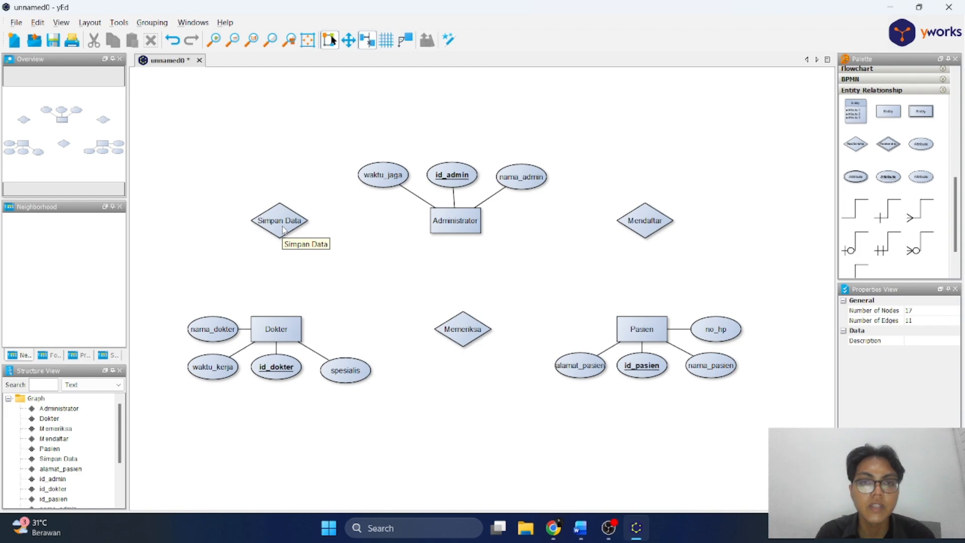
drag(888, 112, 221, 175)
key(alt+Tab)
scroll(342, 235, up, 2)
key(alt+Tab)
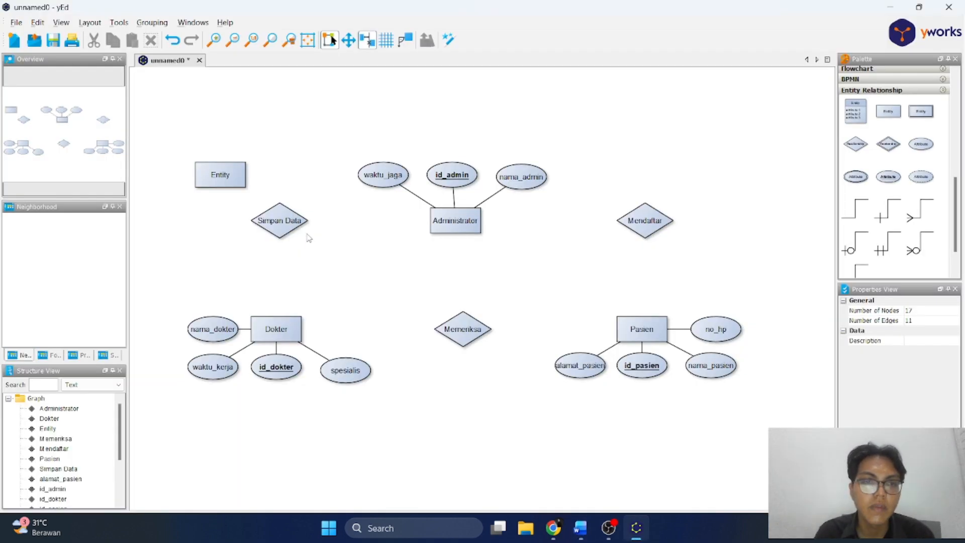
key(alt+Tab)
scroll(385, 404, down, 3)
scroll(386, 407, up, 1)
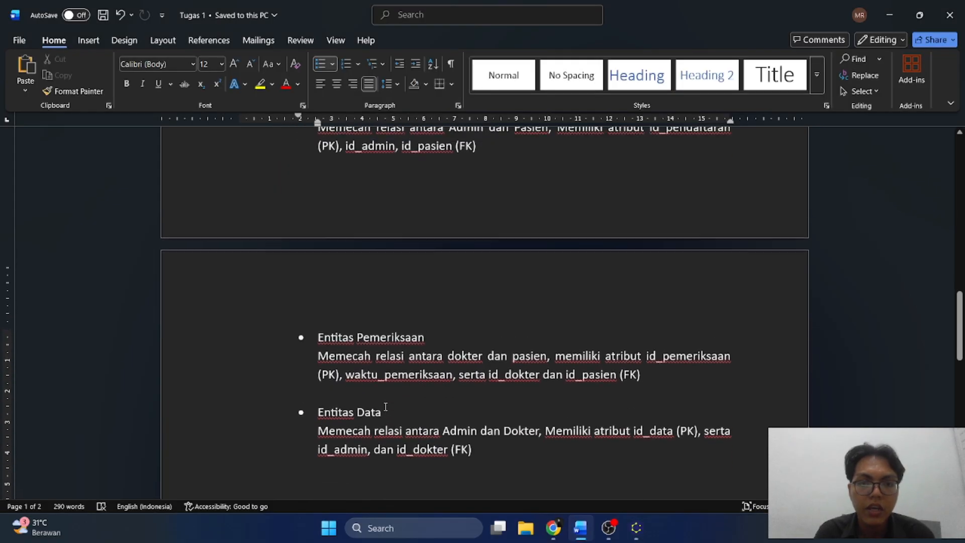
click(386, 408)
key(alt+Tab)
click(219, 172)
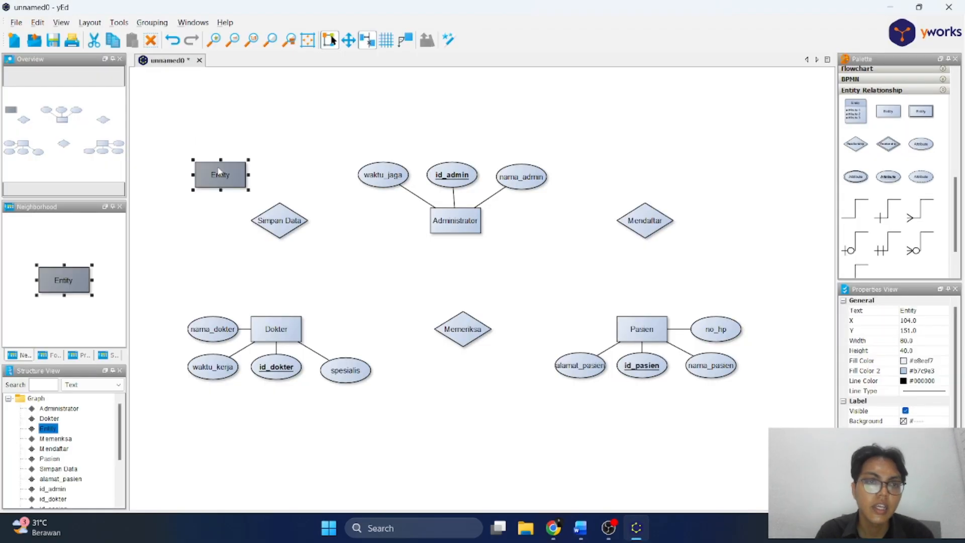
double_click(222, 174)
text(Data)
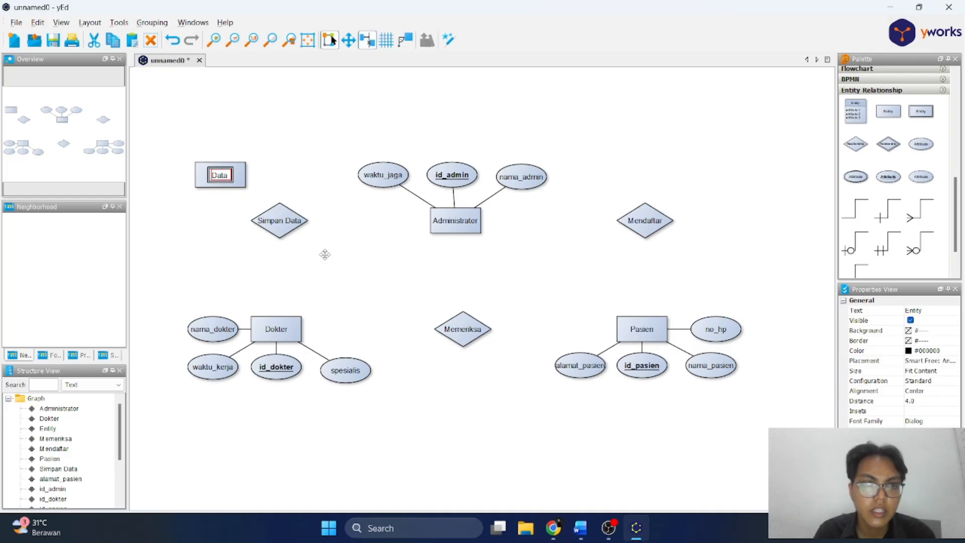
key(Return)
click(673, 282)
- Add an entity labelled Pendaftaran above and slightly right of the Mendaftar diamond, checking its name in Word
drag(892, 114, 671, 165)
key(alt+Tab)
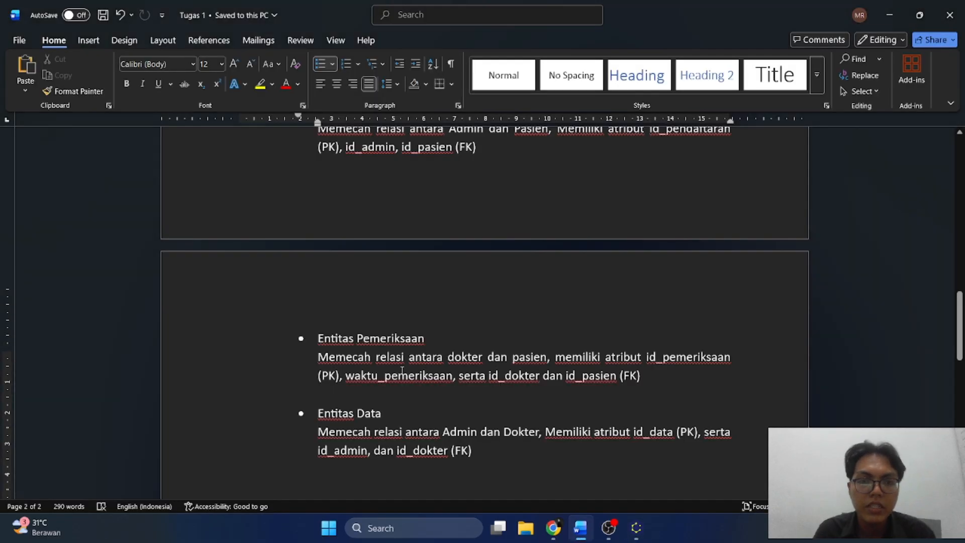
scroll(453, 250, up, 2)
key(alt+Tab)
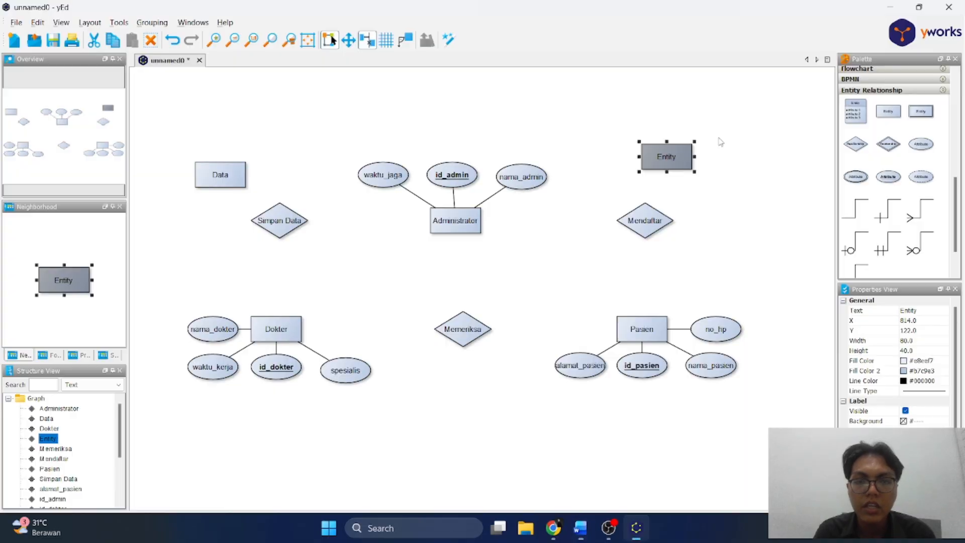
double_click(667, 155)
text(Pendaftaran)
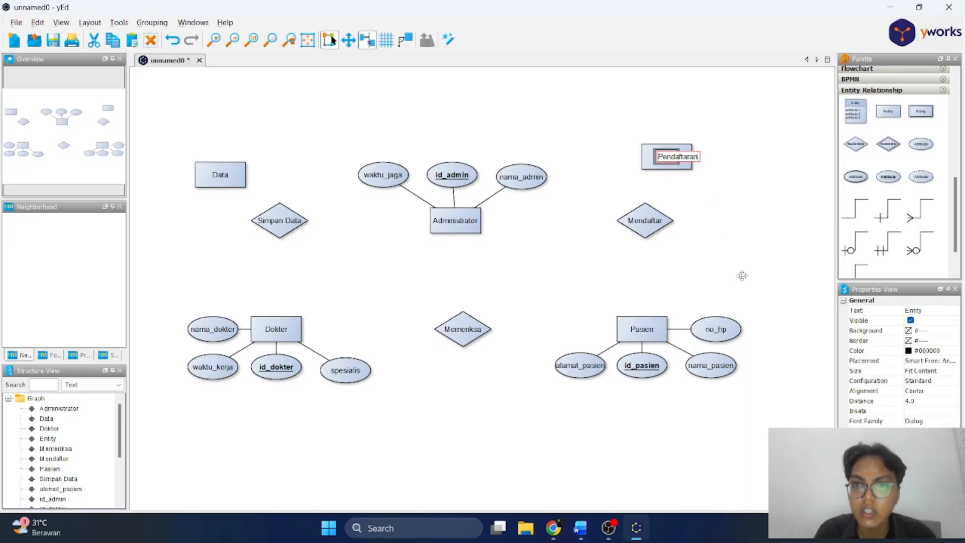
key(alt+Tab)
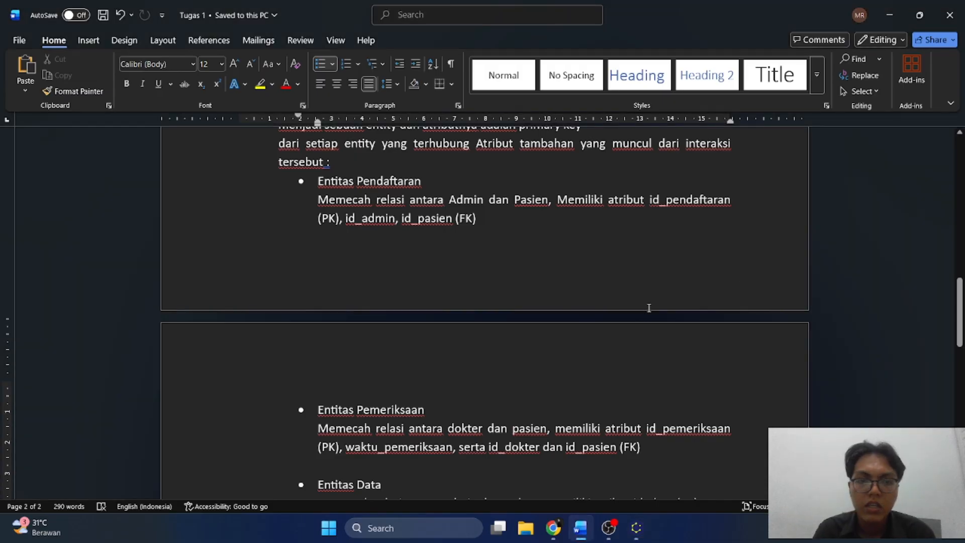
key(alt+Tab)
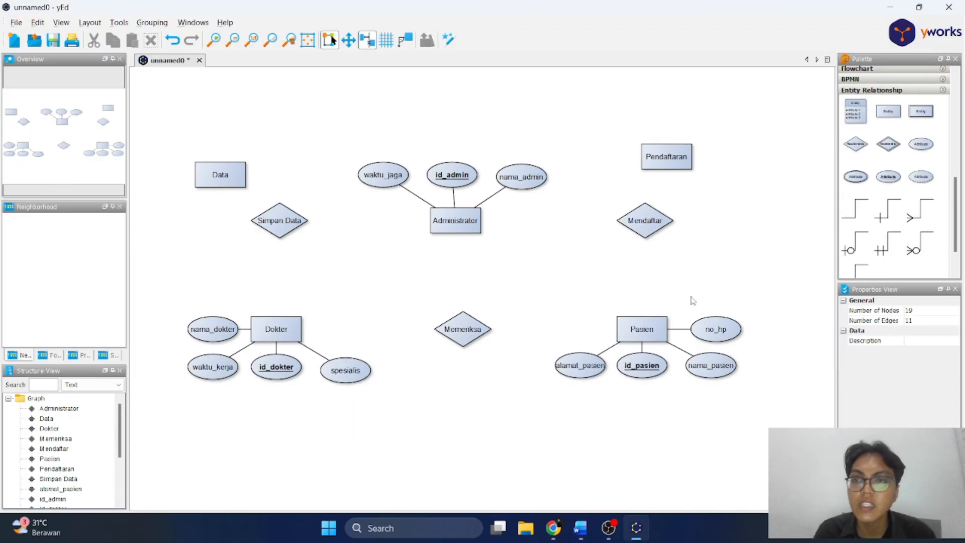
- Add an entity labelled Pemeriksaan directly below the Memeriksa diamond, checking its name in Word
drag(888, 112, 473, 390)
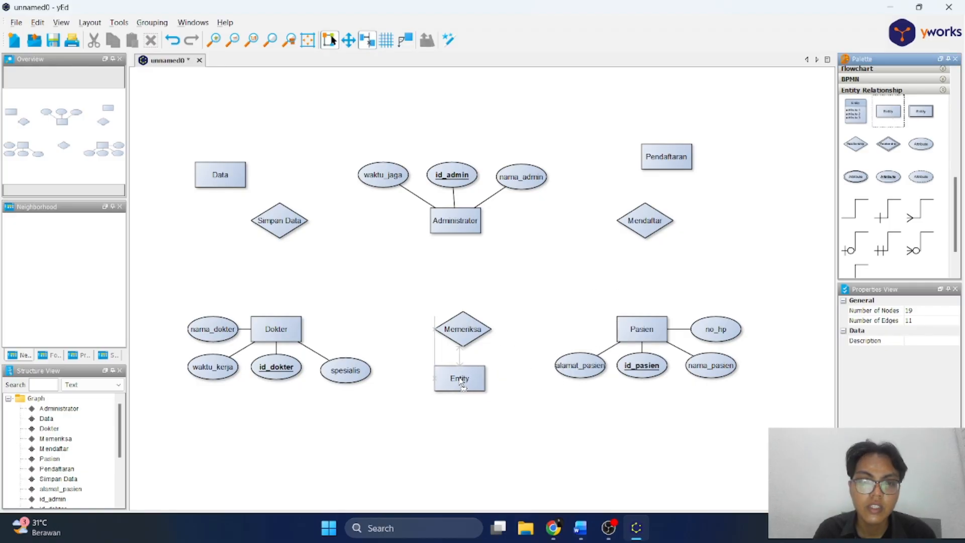
key(alt+Tab)
key(alt+Tab)
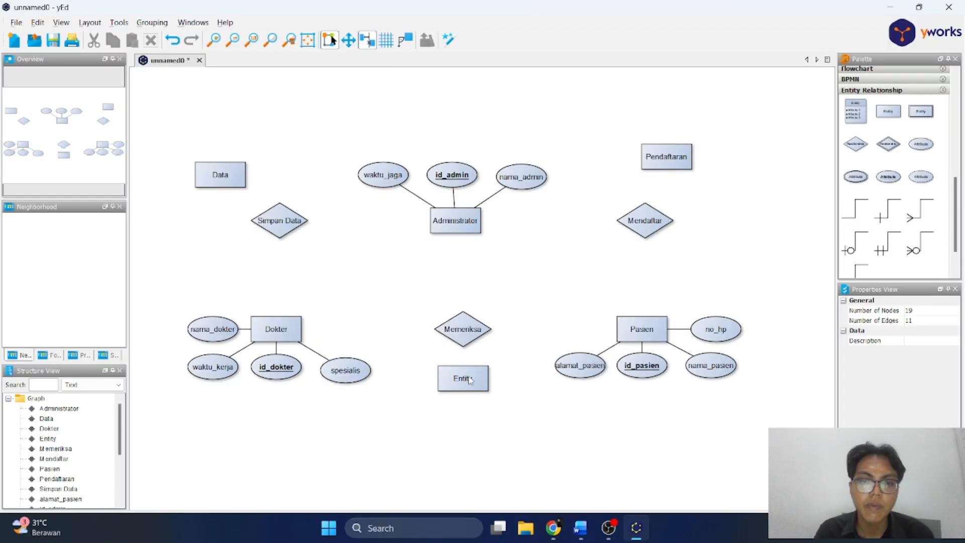
double_click(470, 381)
text(Pemeriksaan)
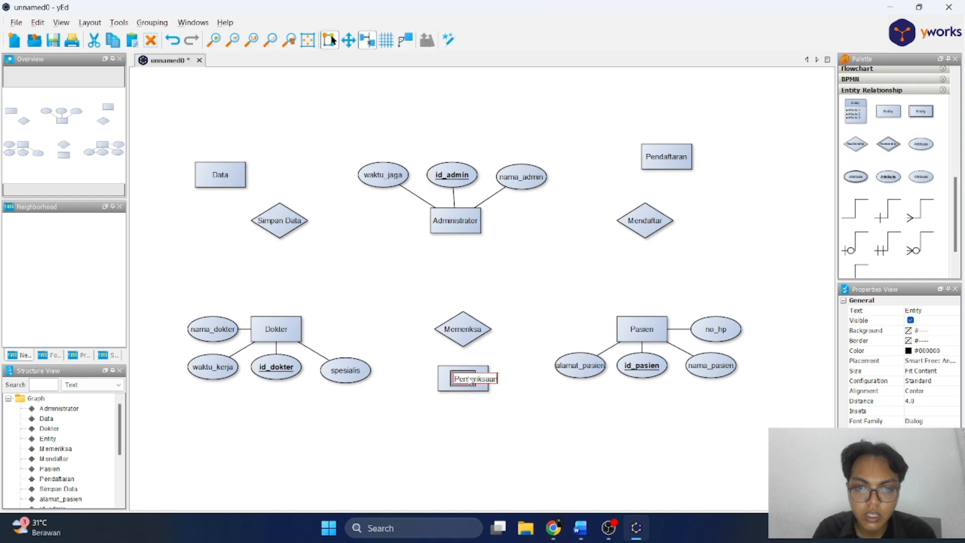
click(494, 402)
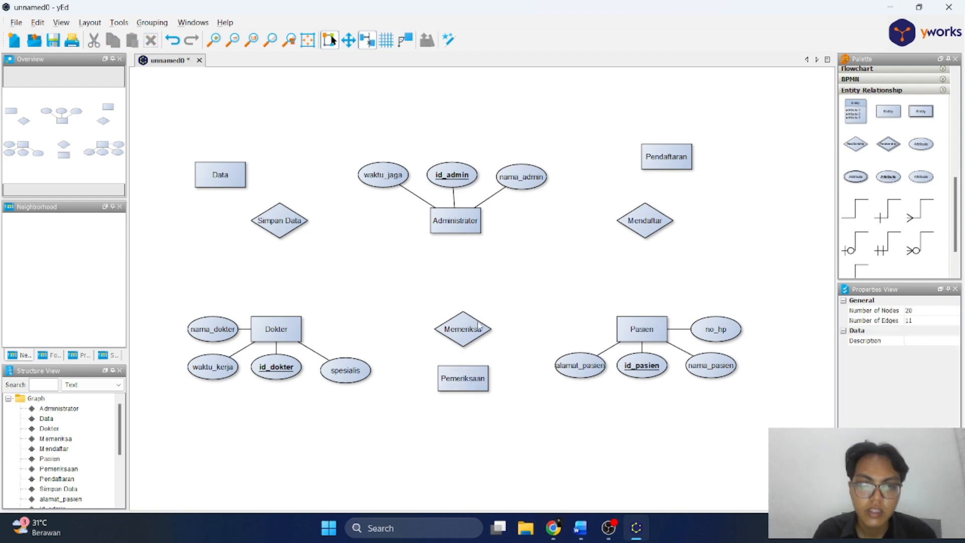
- Check Entitas Pendaftaran's attributes in Word, and in yEd add the key attribute id_pendaftaran above and right of the Pendaftaran entity, enlarging it to fit its label
key(alt+Tab)
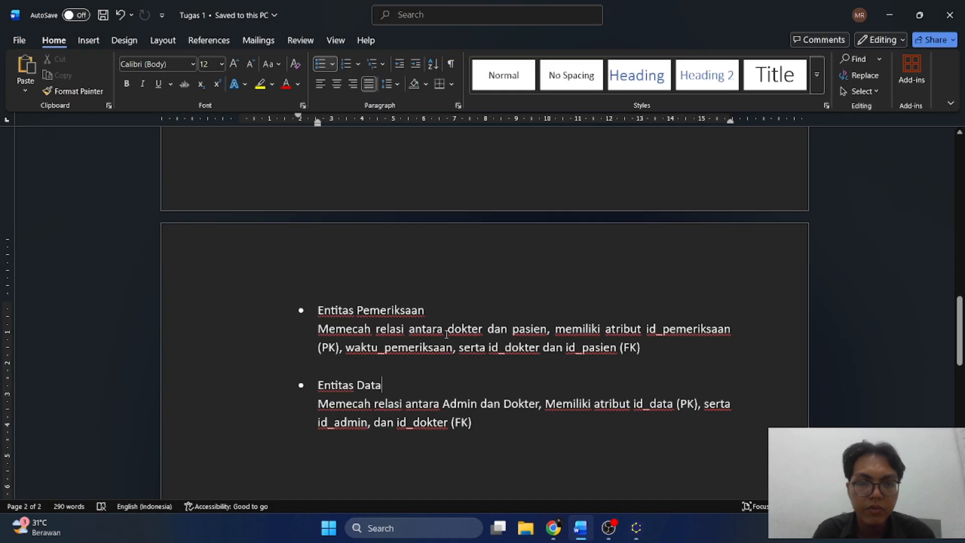
scroll(446, 334, up, 3)
scroll(461, 370, down, 2)
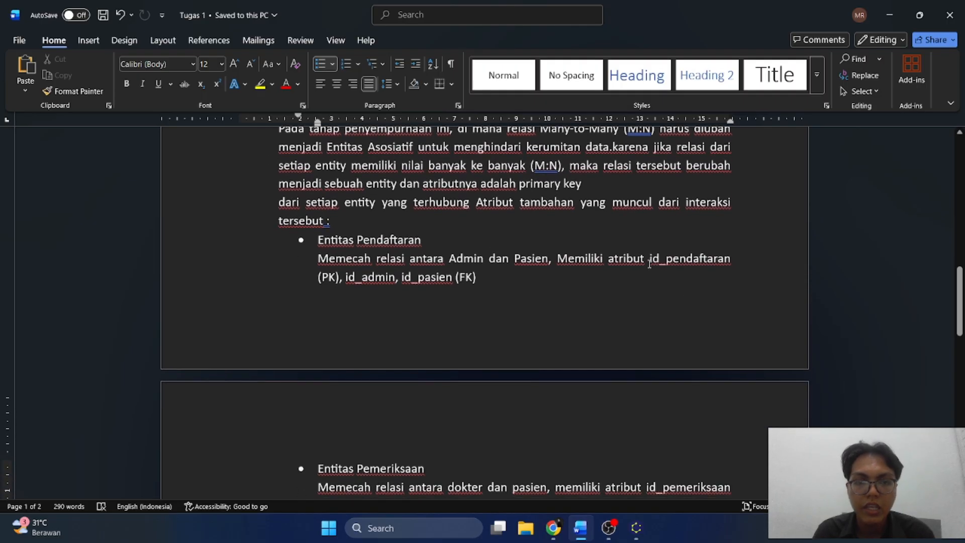
key(alt+Tab)
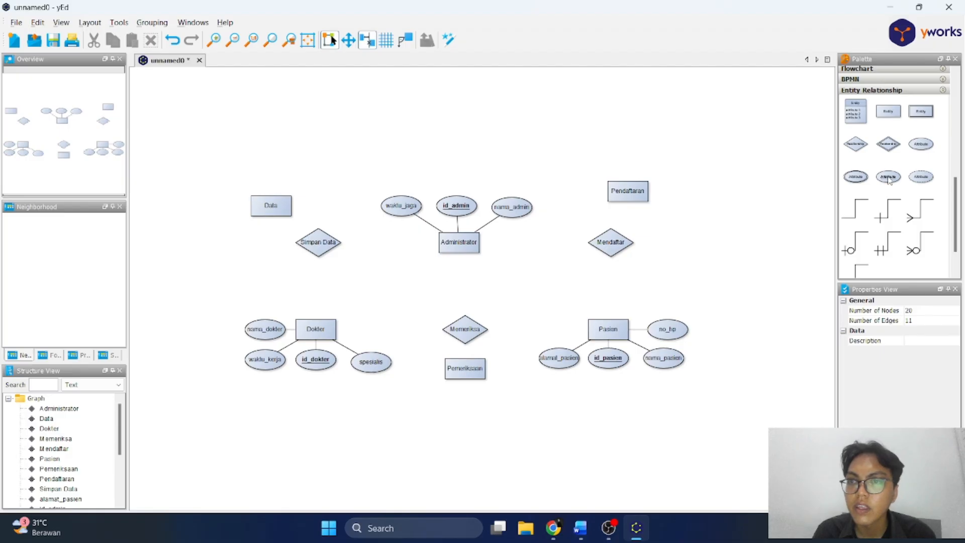
drag(889, 179, 683, 170)
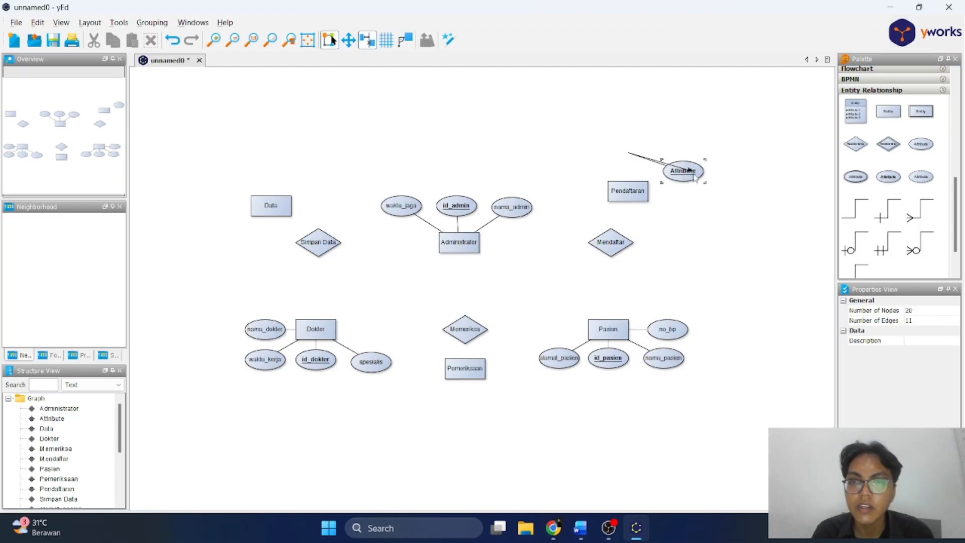
double_click(688, 173)
text(id)
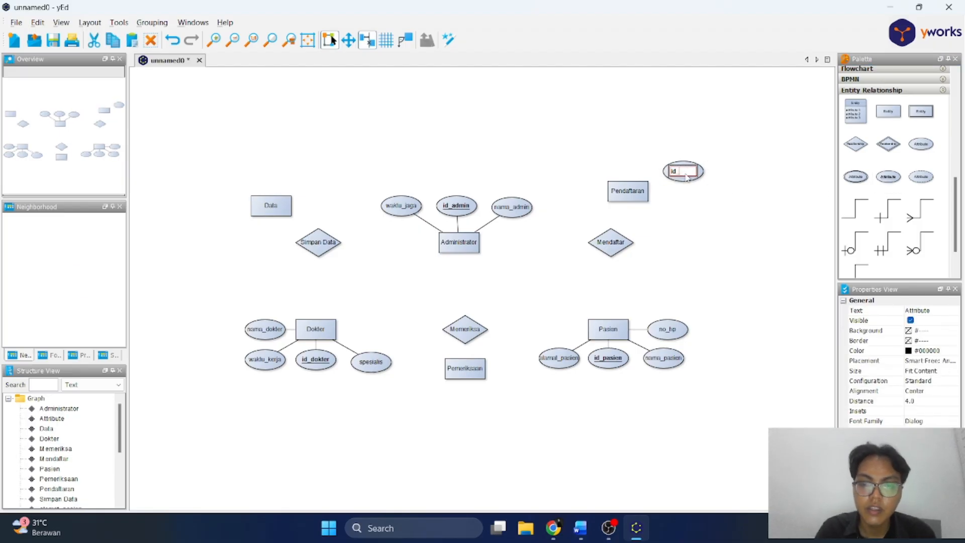
text(_pendaftaran)
click(702, 229)
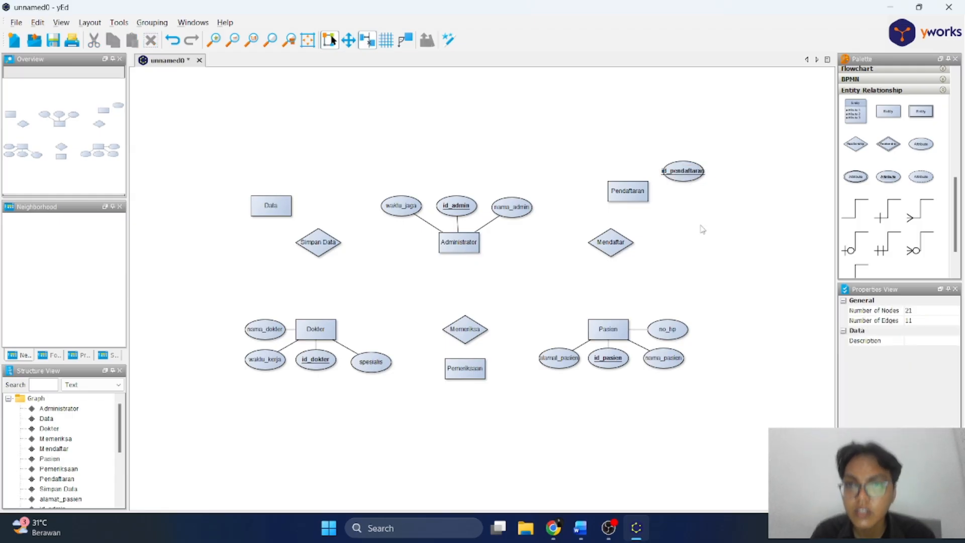
click(697, 167)
drag(705, 161, 722, 151)
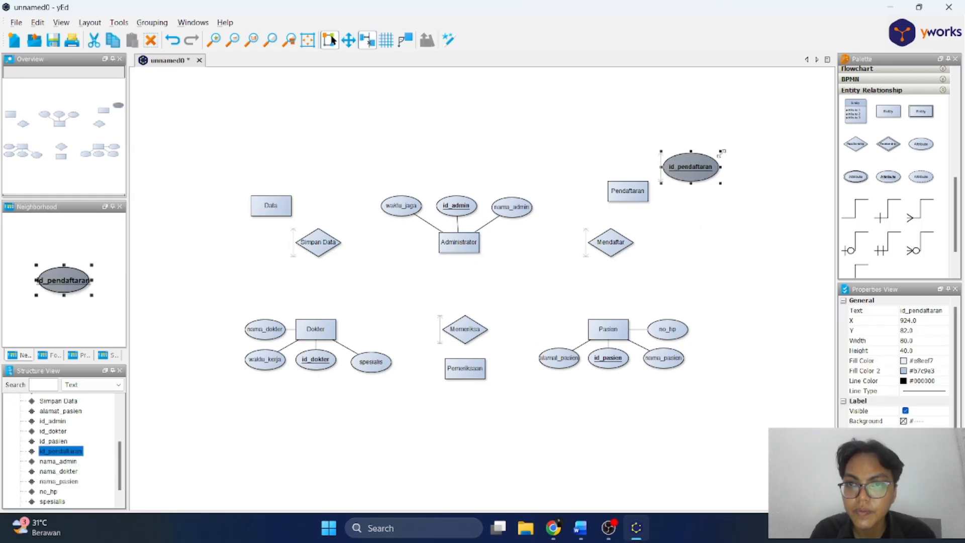
click(721, 216)
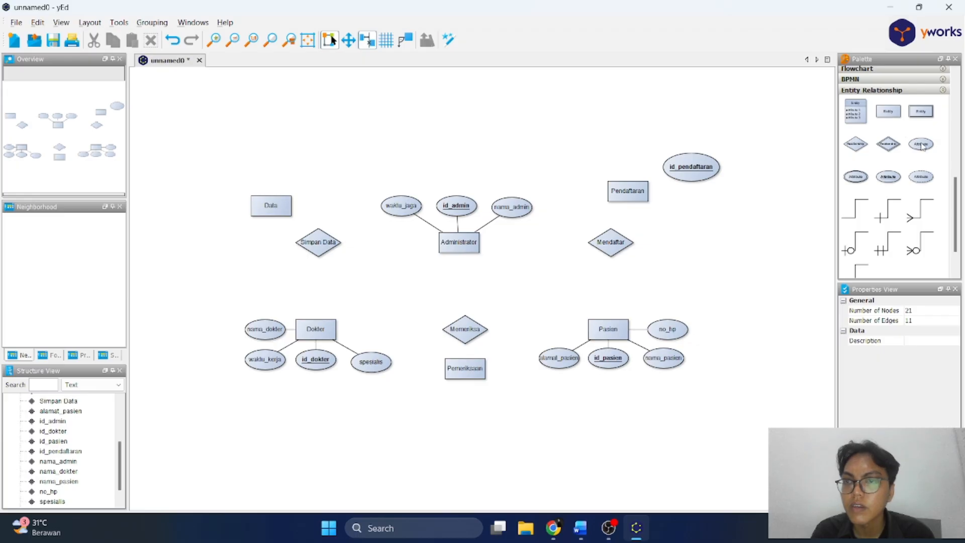
- Add a plain attribute labelled id_admin above and slightly left of the Pendaftaran entity
drag(922, 146, 610, 146)
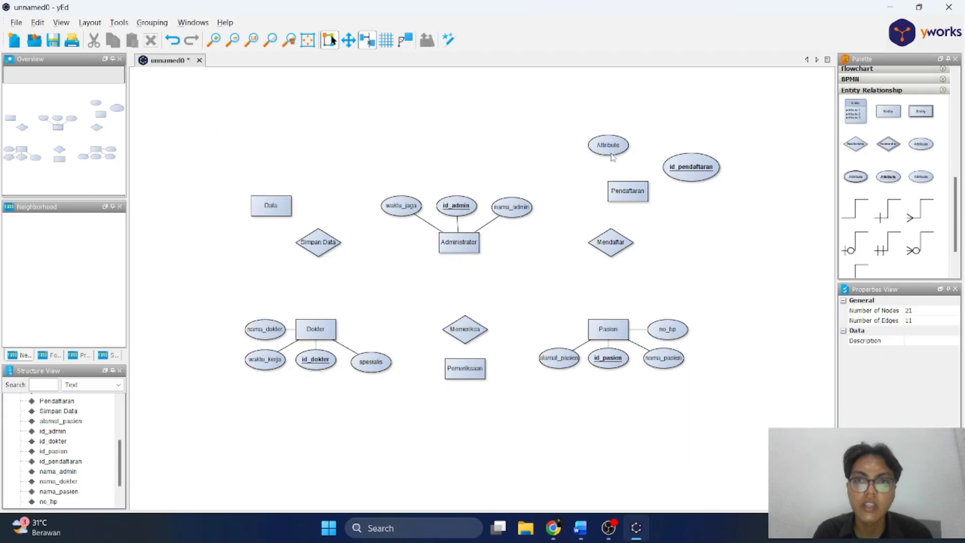
click(612, 155)
double_click(606, 151)
text(id_asdmin)
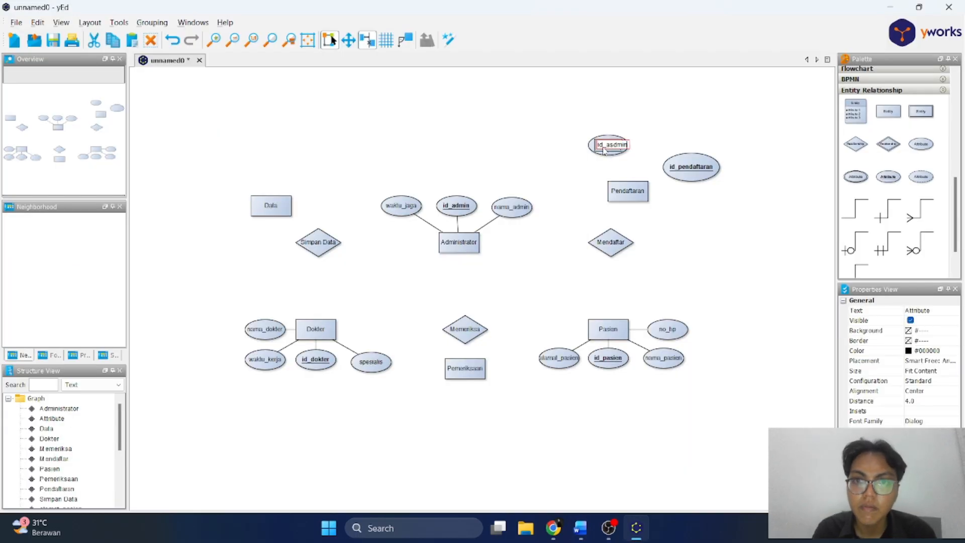
click(659, 204)
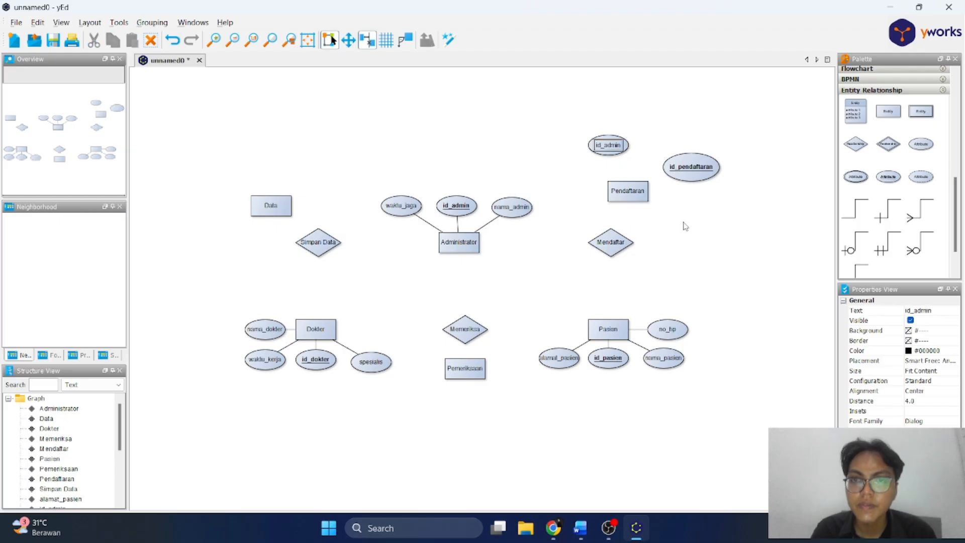
- Add a plain attribute labelled id_pasien above and left of the Pendaftaran entity, checking its name in Word
drag(928, 150, 573, 169)
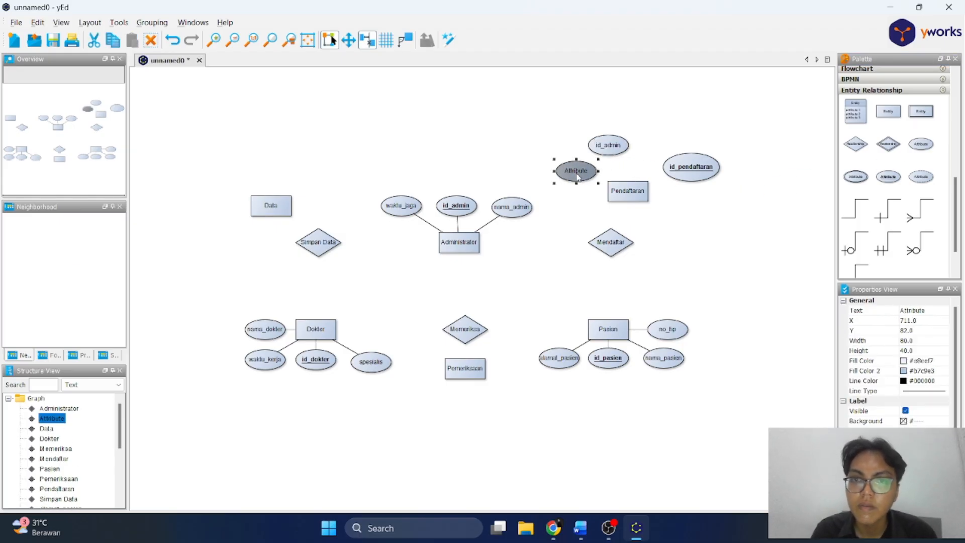
key(alt+Tab)
key(alt+Tab)
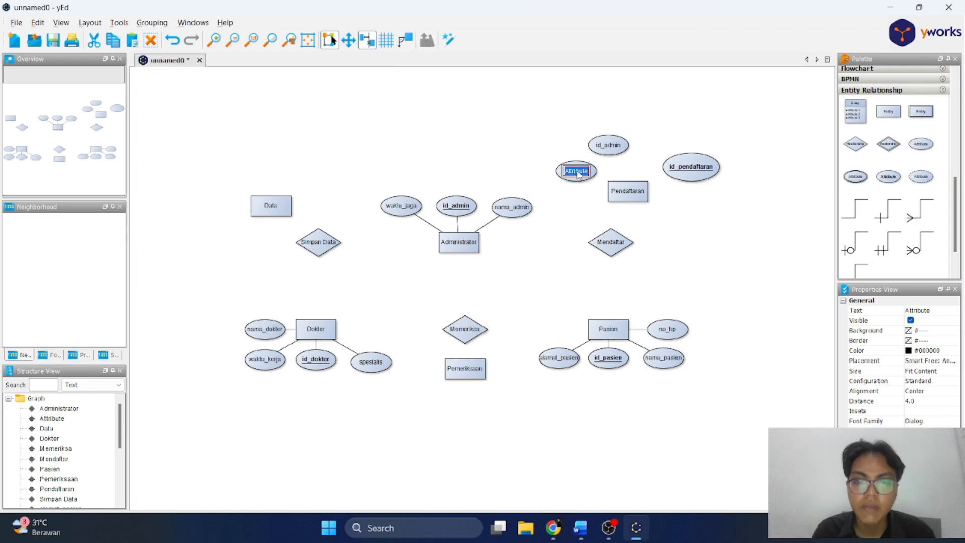
double_click(576, 172)
text(id_pasien)
click(578, 204)
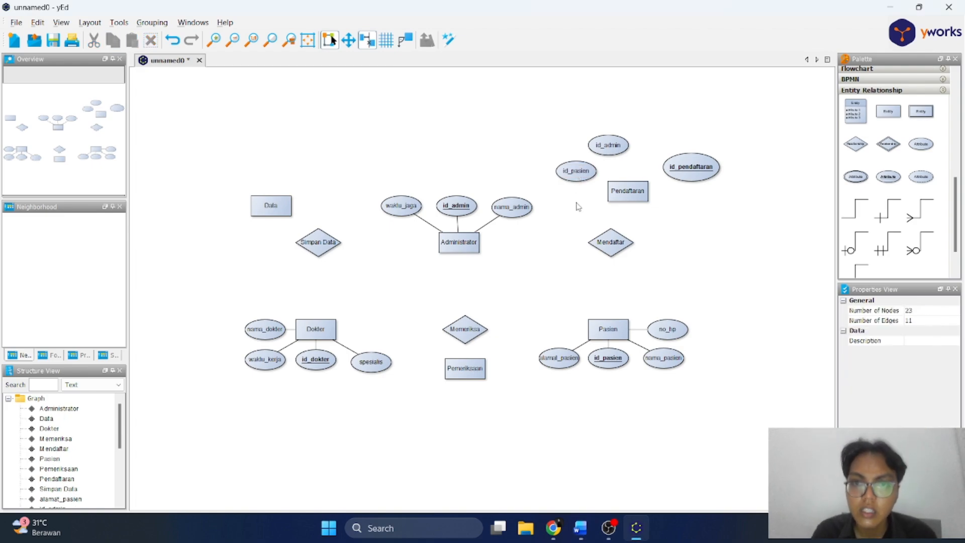
- Centre the id_admin attribute above Pendaftaran and connect id_pendaftaran, id_admin and id_pasien to that entity with plain lines
click(618, 147)
drag(617, 148, 637, 153)
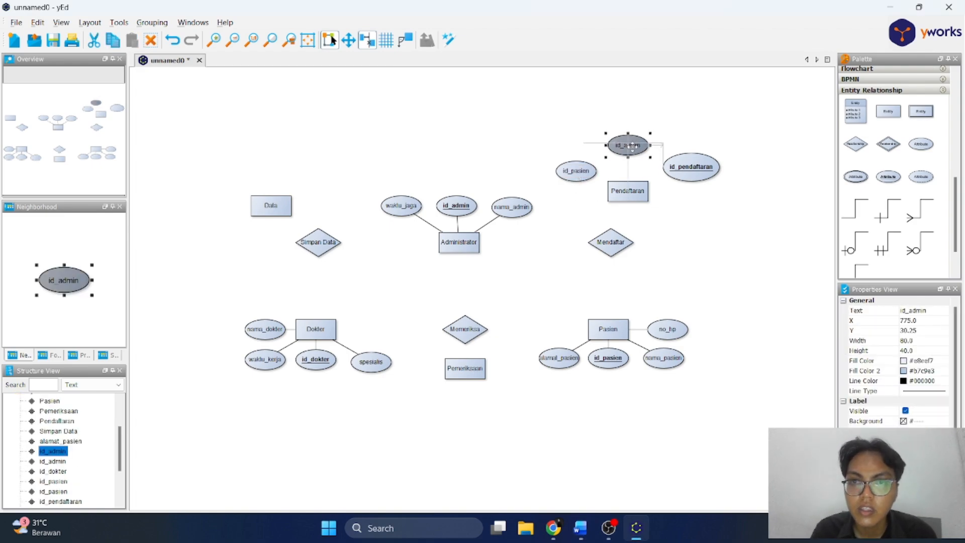
click(758, 210)
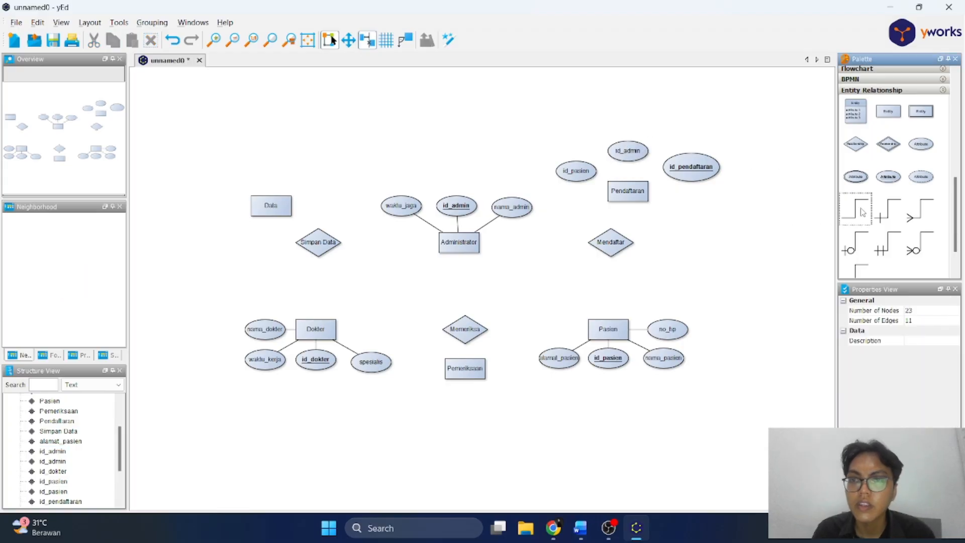
drag(685, 172, 623, 196)
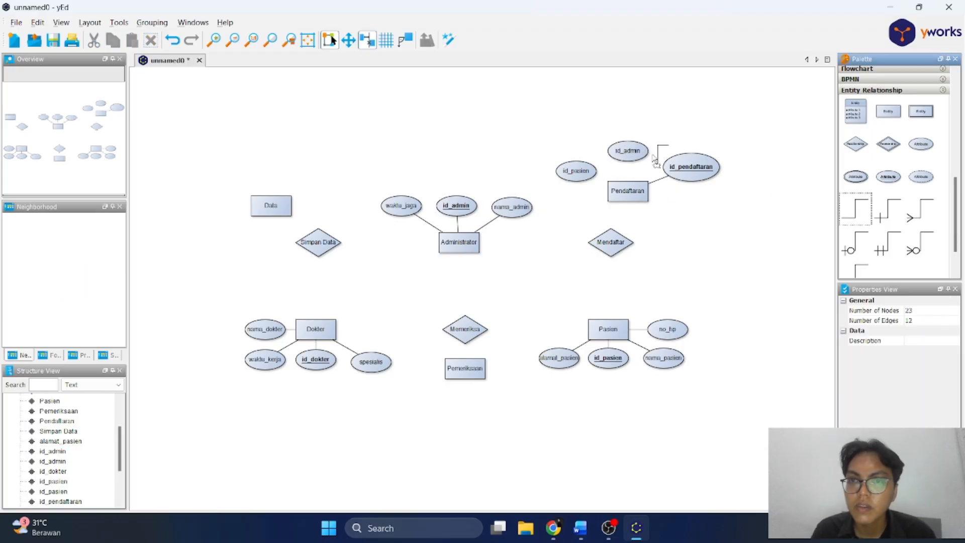
drag(628, 151, 631, 197)
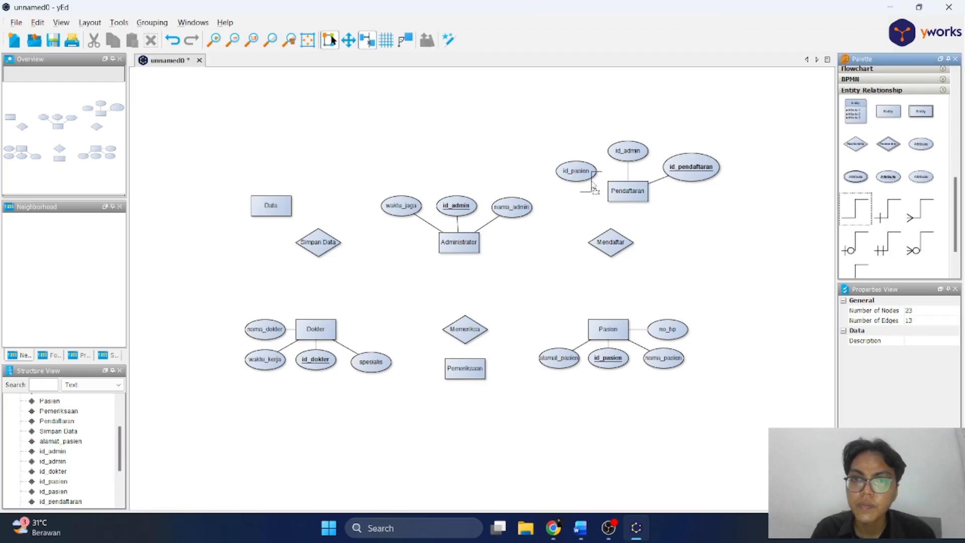
drag(590, 174, 622, 198)
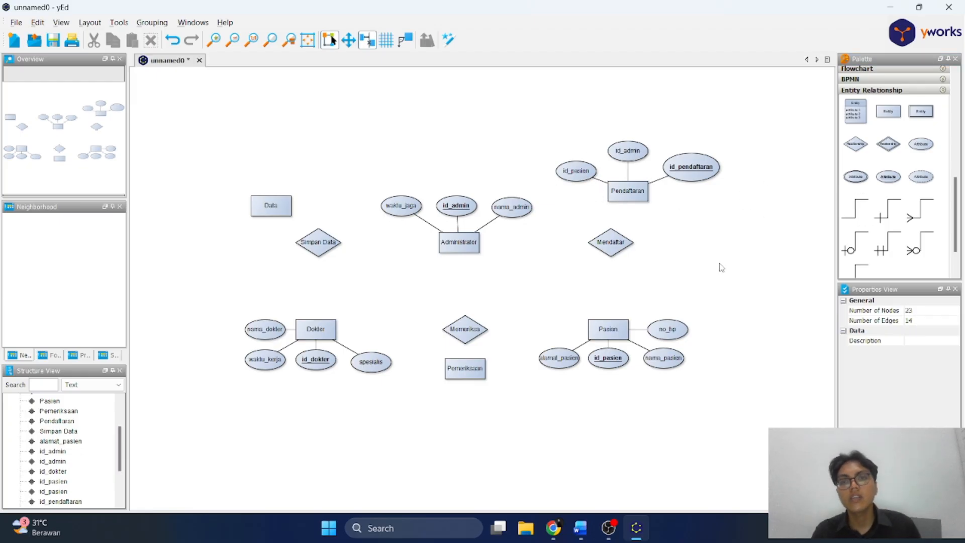
- Check Entitas Pemeriksaan's attributes in Word, and in yEd add the key attribute id_pemeriksaan below the Pemeriksaan entity, enlarged to about 102 by 56
key(alt+Tab)
scroll(452, 342, down, 3)
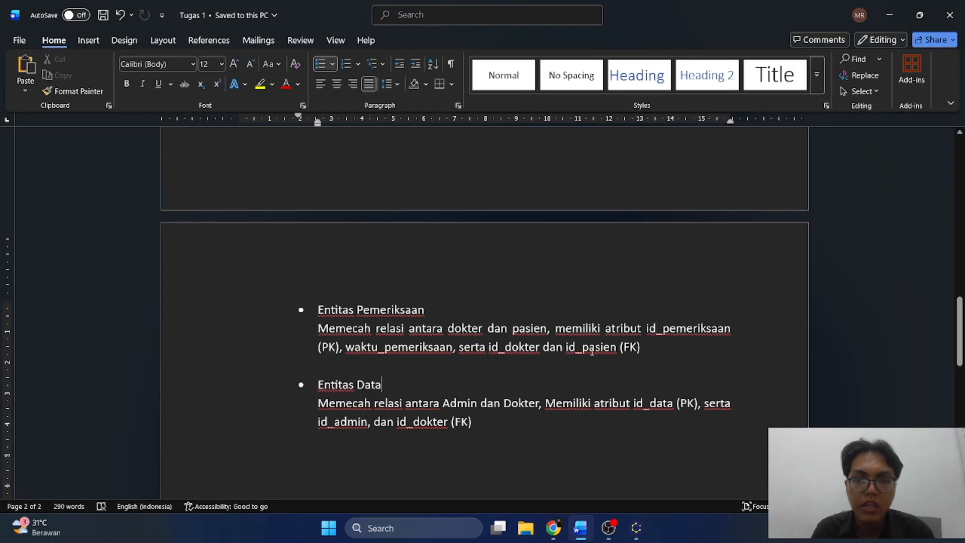
key(alt+Tab)
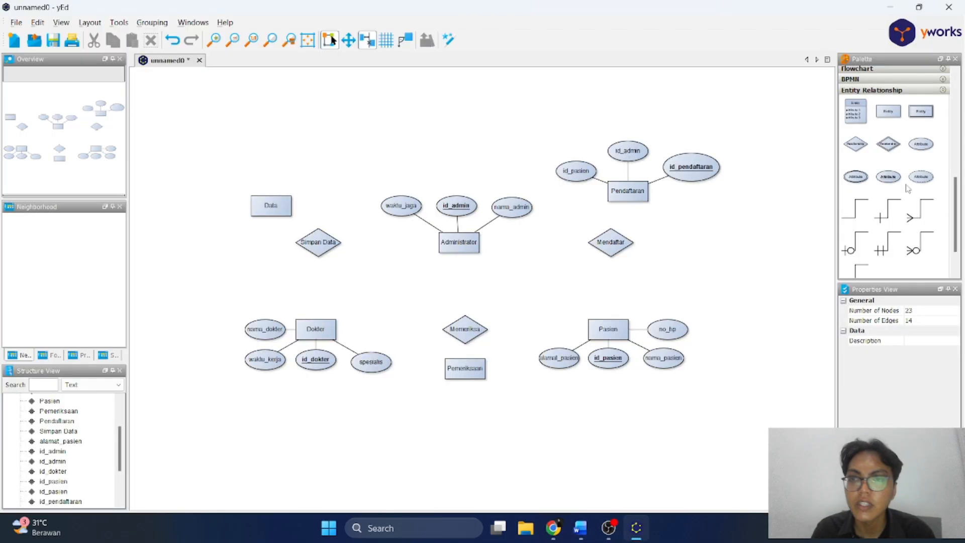
drag(891, 176, 465, 400)
double_click(465, 400)
text(id)
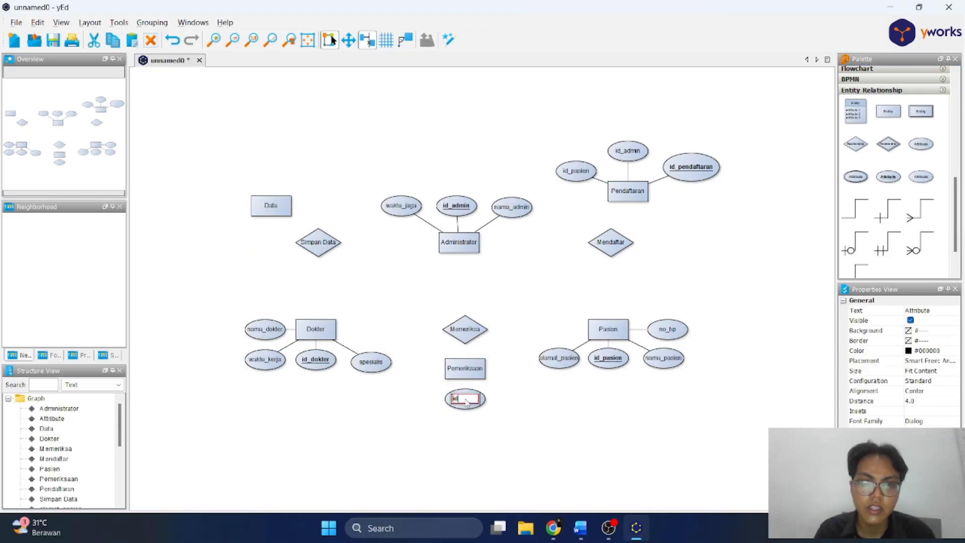
text(_pemeriksaan)
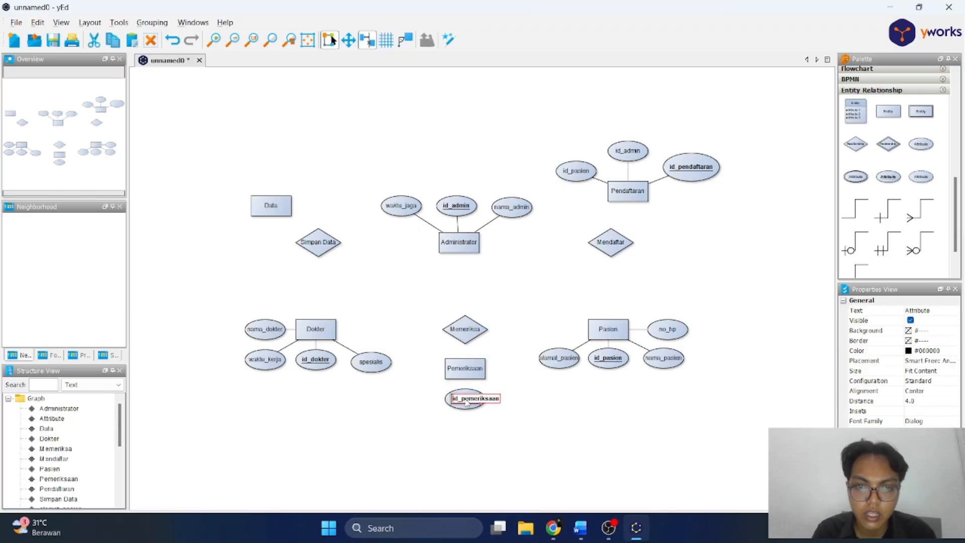
click(495, 434)
click(468, 407)
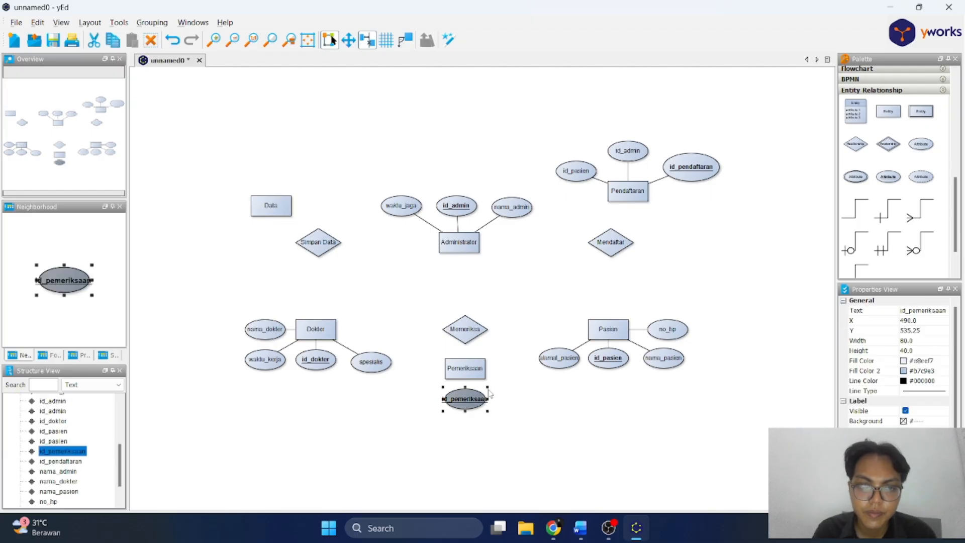
drag(487, 387, 472, 401)
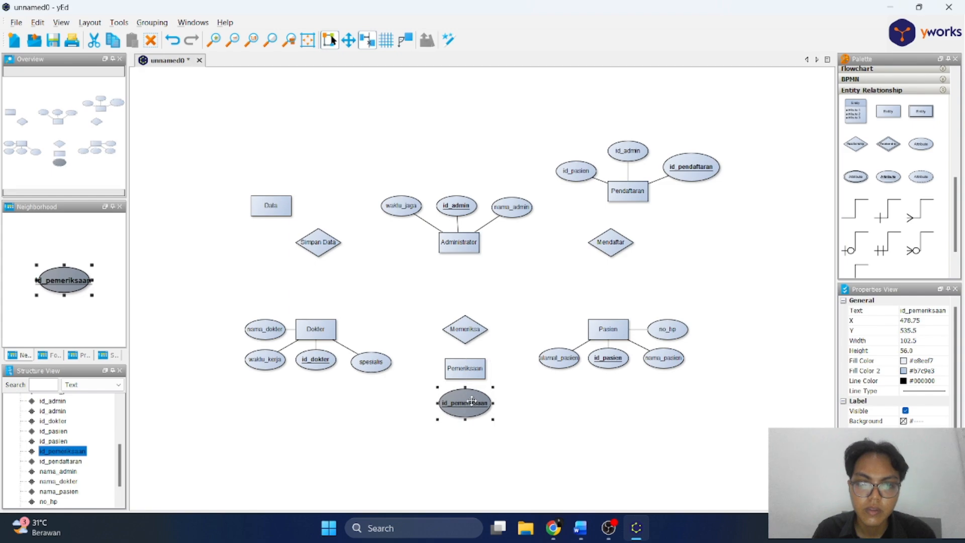
- Add a plain attribute labelled waktu_pemeriksaan to the right of id_pemeriksaan, checking its name in Word, and enlarge it to fit the label
key(alt+Tab)
key(alt+Tab)
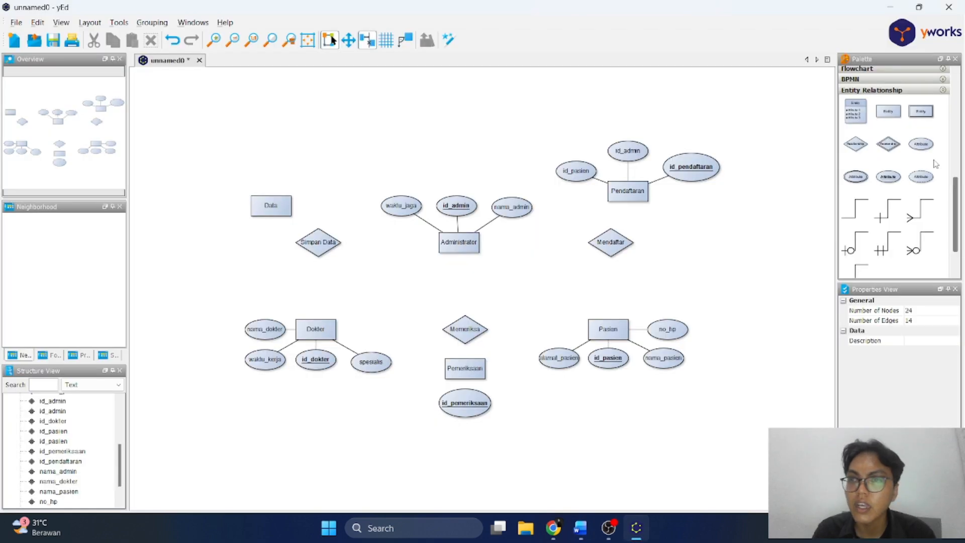
drag(922, 151, 523, 409)
text(W)
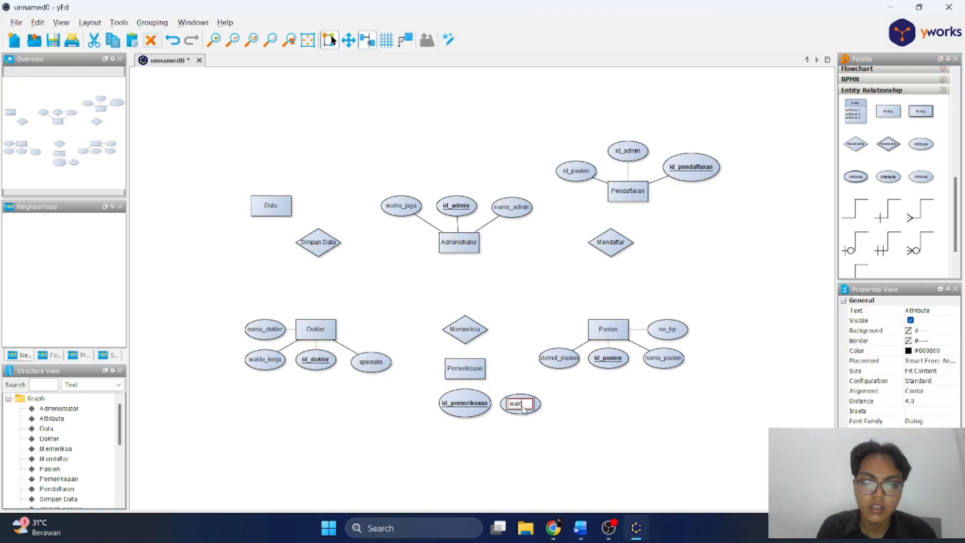
text(aktu_pemeriksaan)
key(Return)
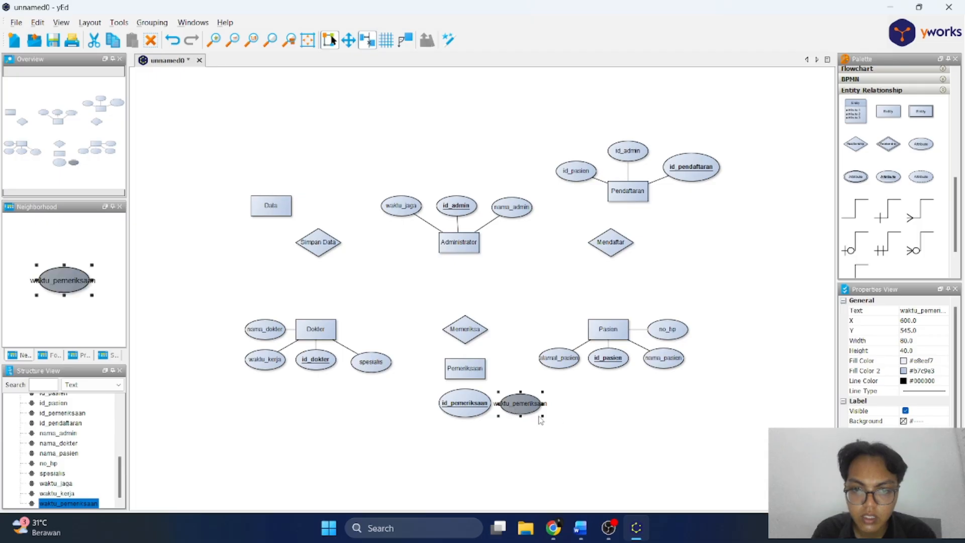
click(587, 433)
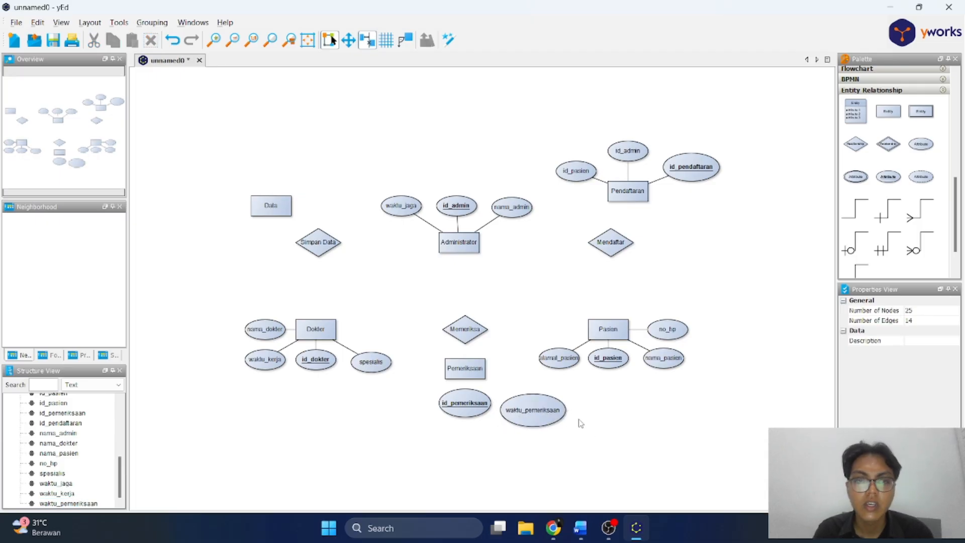
- Add a plain attribute labelled id_dokter to the left of id_pemeriksaan, below the Pemeriksaan entity
key(alt+Tab)
key(alt+Tab)
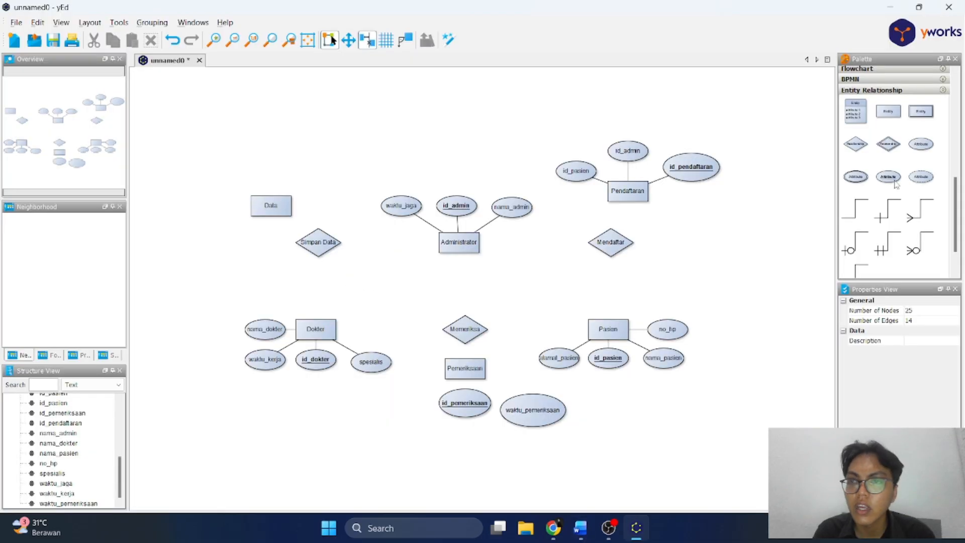
drag(928, 149, 407, 405)
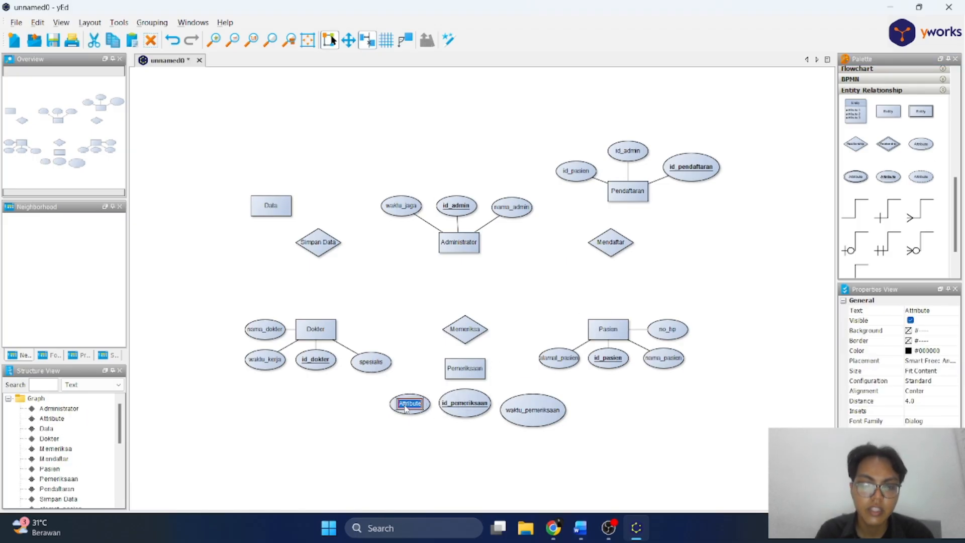
double_click(407, 404)
text(id_dokter)
click(408, 446)
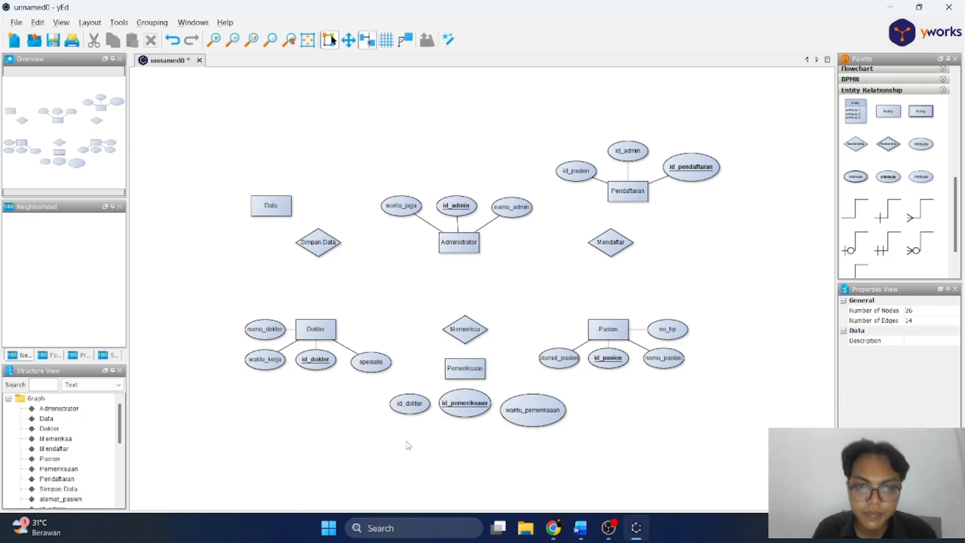
- Add a plain attribute labelled id_pasien just below the id_dokter attribute of Pemeriksaan
drag(927, 151, 430, 435)
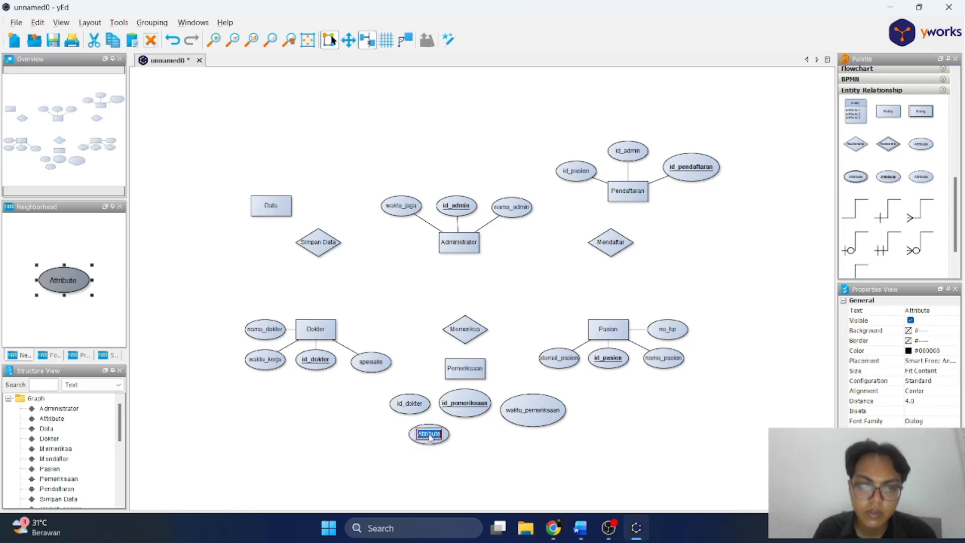
double_click(430, 435)
text(id_pasien)
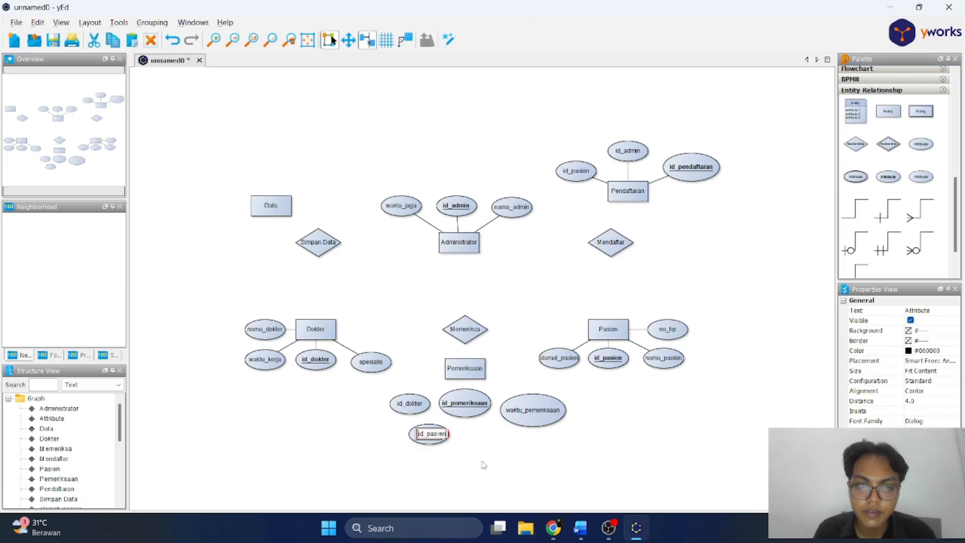
click(501, 473)
- Connect id_dokter, id_pemeriksaan, waktu_pemeriksaan and id_pasien to the Pemeriksaan entity with plain lines
click(865, 204)
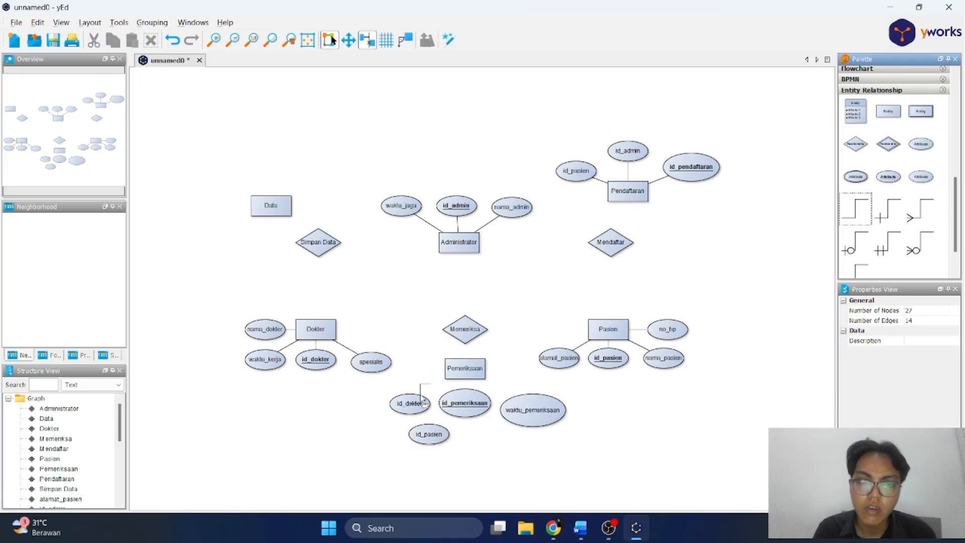
drag(412, 400, 460, 371)
click(852, 206)
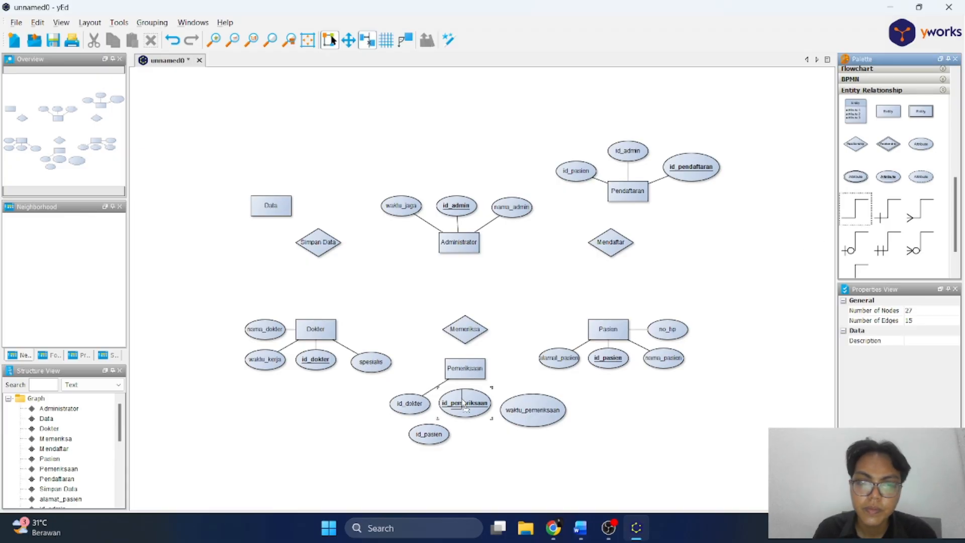
click(463, 397)
drag(469, 401, 467, 372)
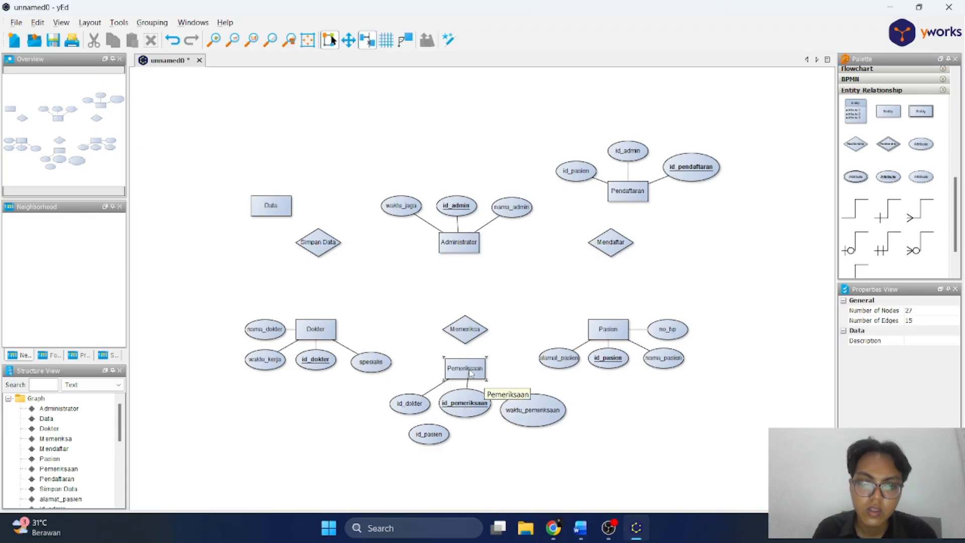
click(855, 209)
click(534, 418)
drag(534, 419, 465, 374)
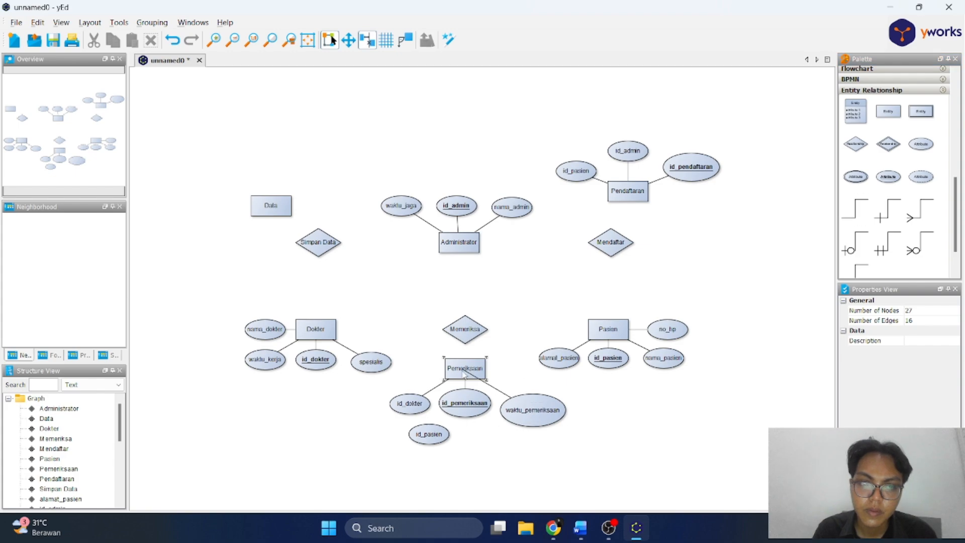
click(842, 218)
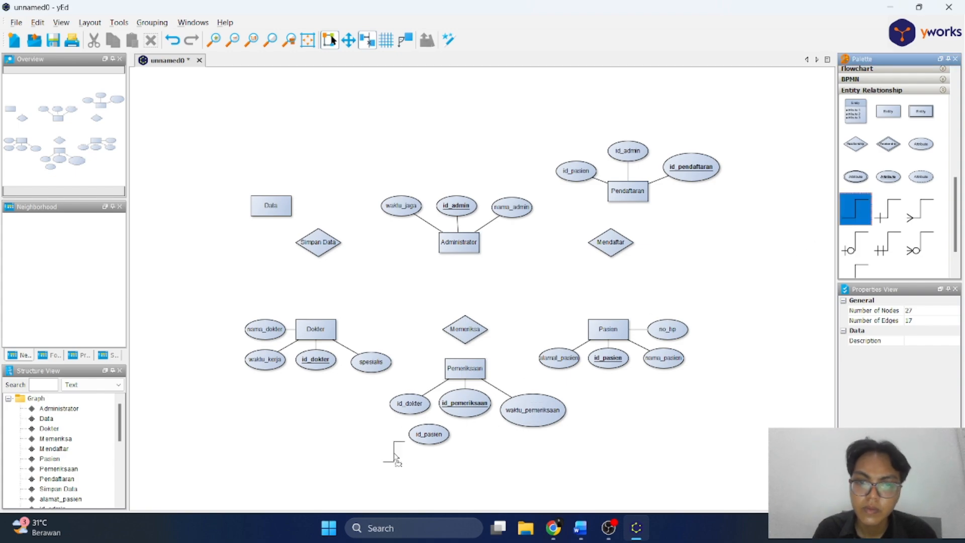
drag(430, 433, 461, 379)
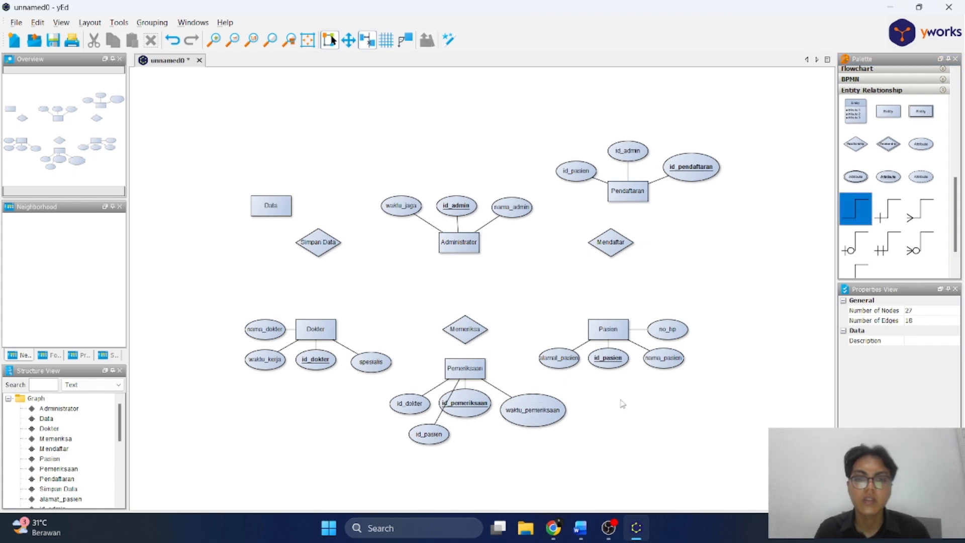
- Check Entitas Data's attributes in Word, and in yEd add the key attribute id_data to the right of the Data entity
scroll(291, 246, up, 4)
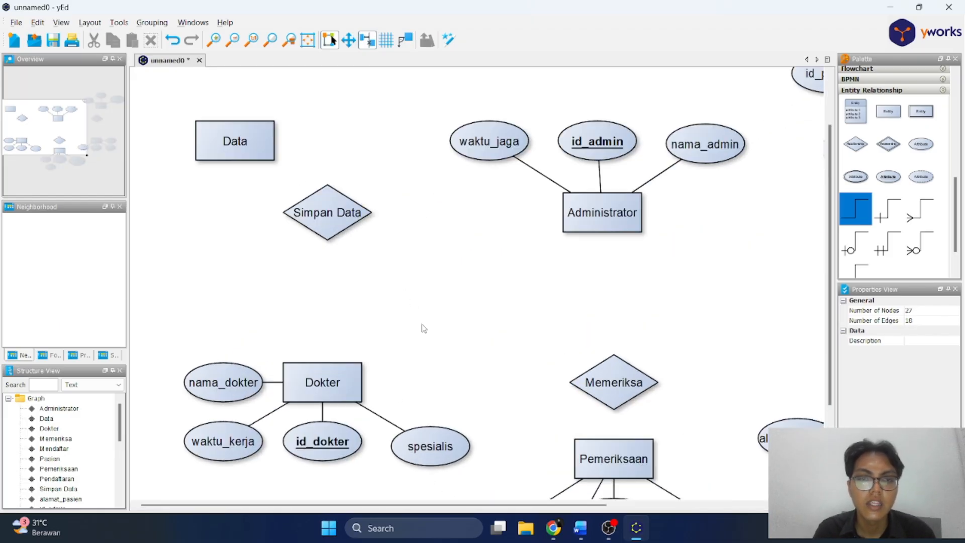
scroll(426, 362, up, 1)
scroll(427, 363, down, 1)
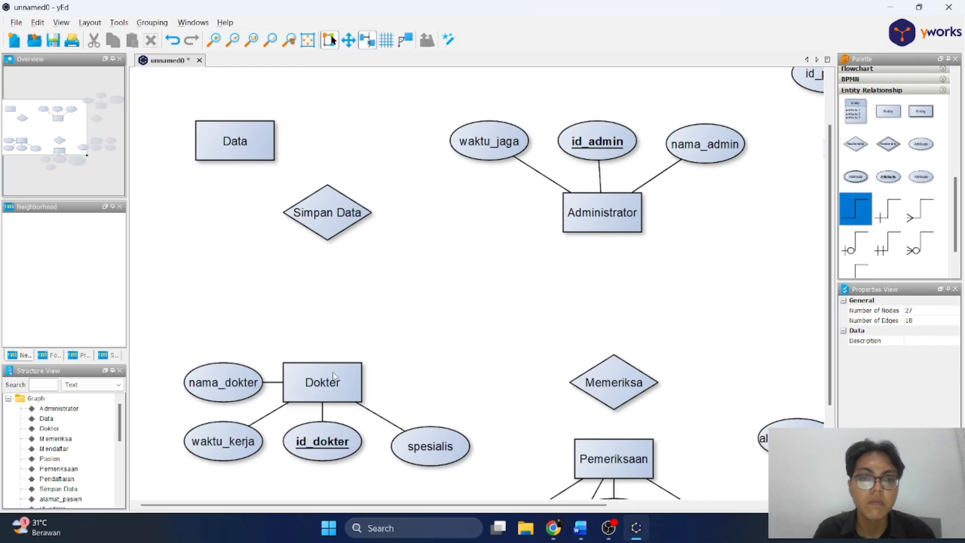
key(alt+Tab)
scroll(367, 422, down, 1)
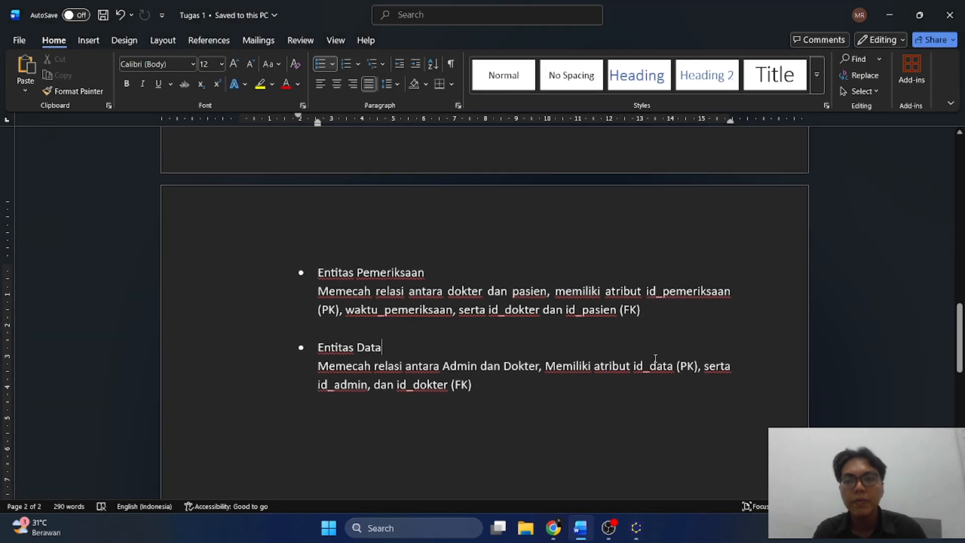
key(alt+Tab)
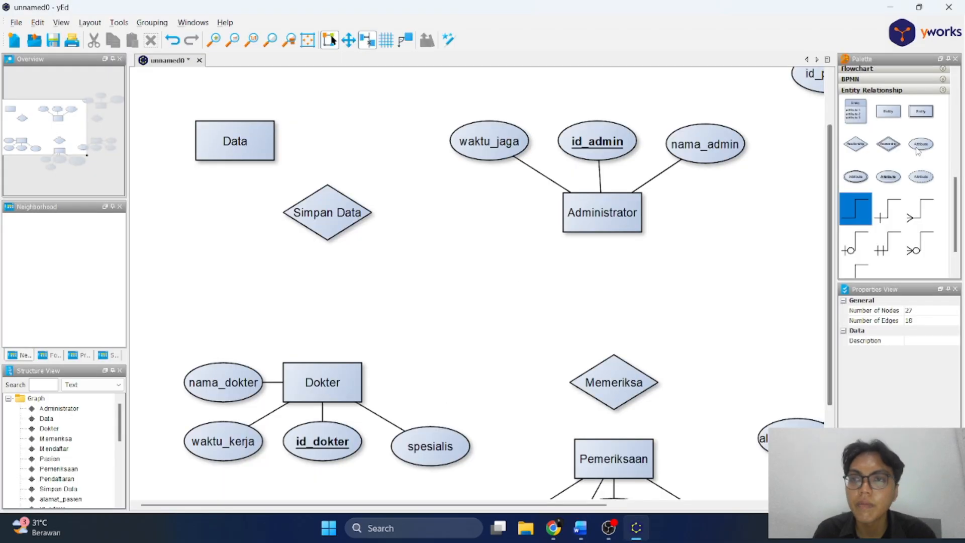
drag(896, 180, 324, 125)
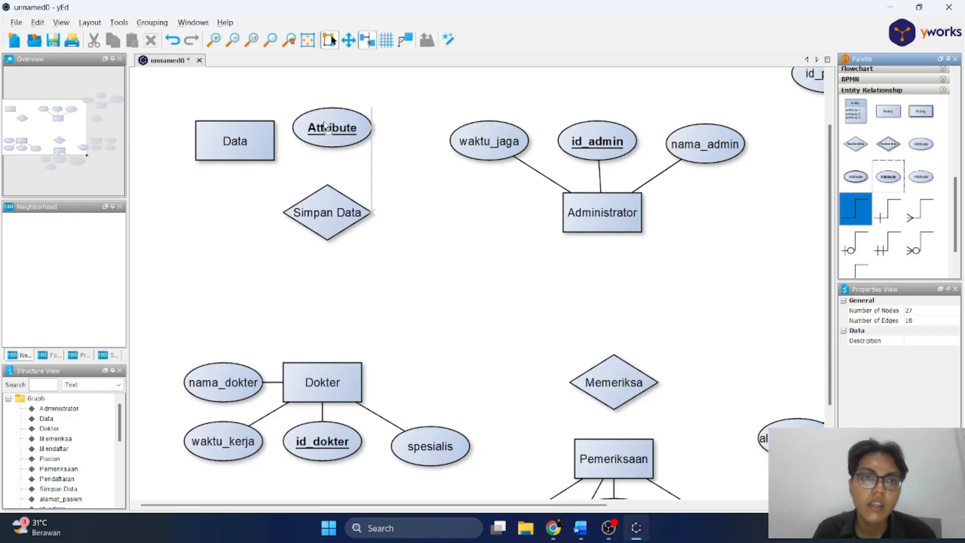
double_click(323, 126)
text(id_data)
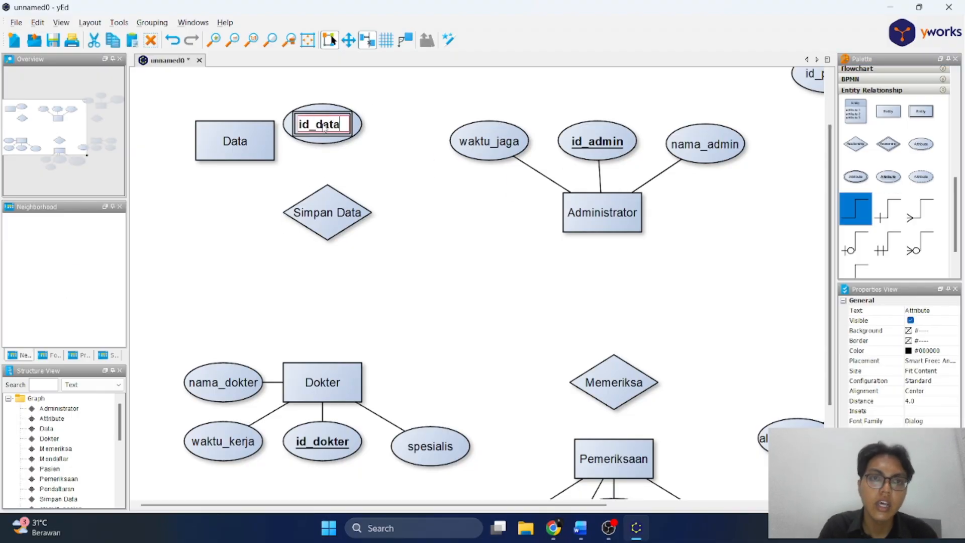
click(372, 167)
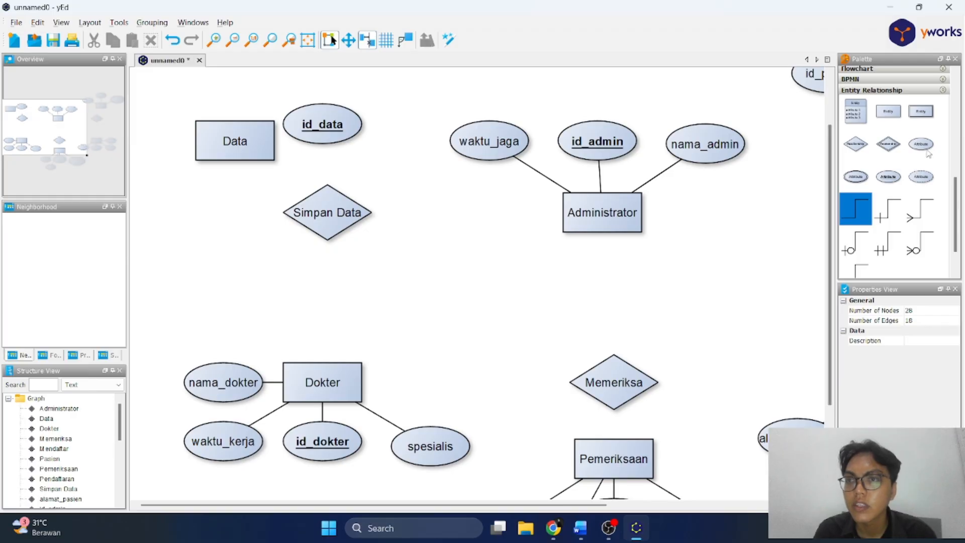
- Add a plain attribute labelled id_dokter above the Data entity
drag(916, 172, 261, 89)
double_click(258, 91)
text(i)
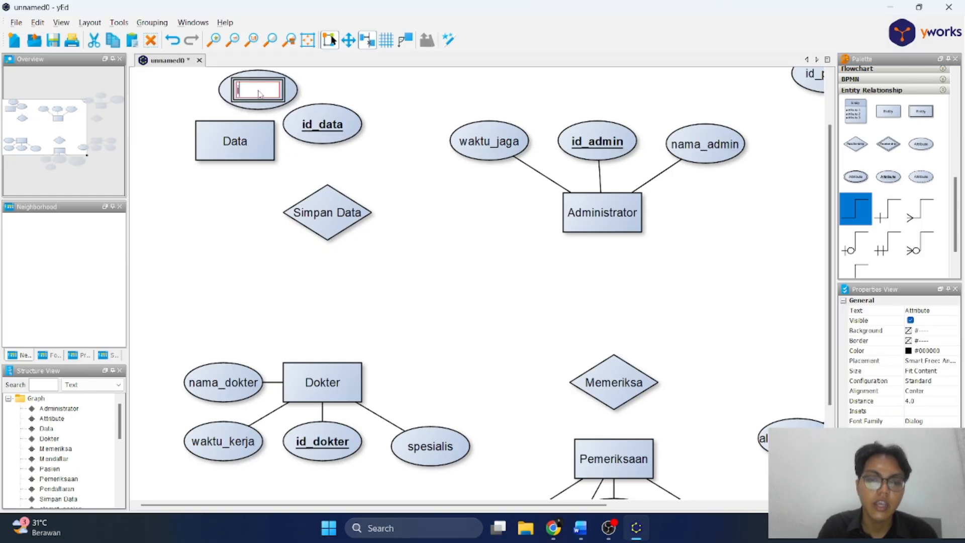
text(d)dokter)
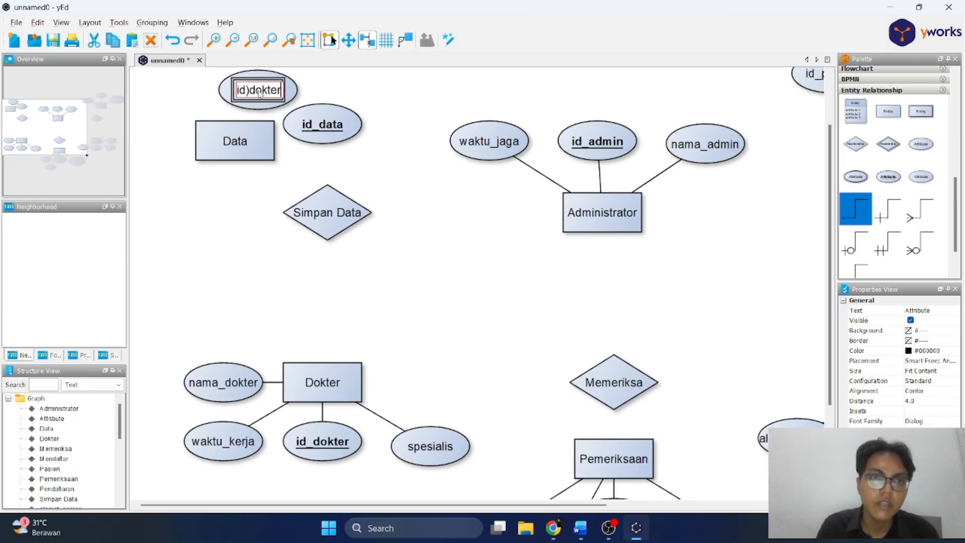
key(BackSpace)
key(BackSpace)
key(BackSpace)
key(BackSpace)
key(BackSpace)
key(BackSpace)
text(dokter)
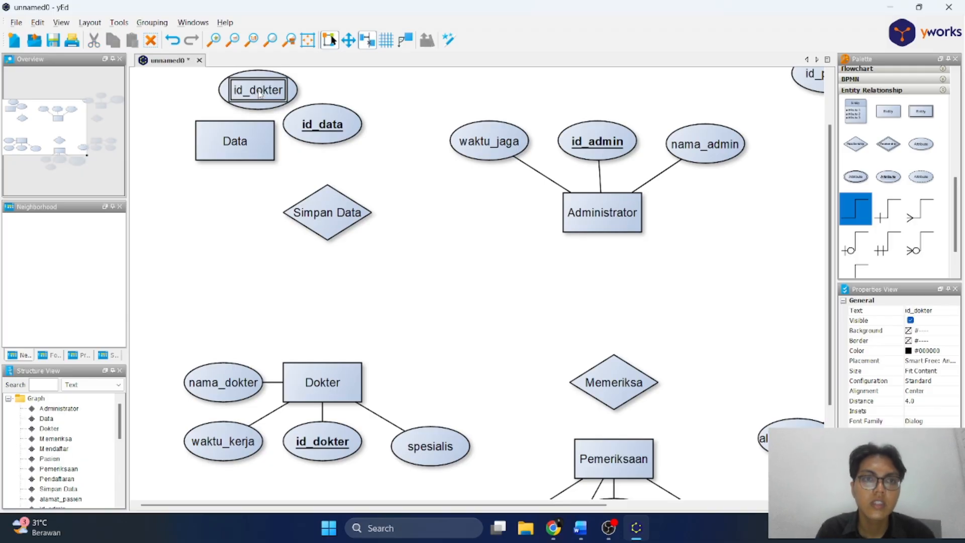
click(430, 197)
- Add a plain attribute labelled id_admin above and left of the Data entity
drag(918, 145, 164, 97)
double_click(162, 99)
text(id)
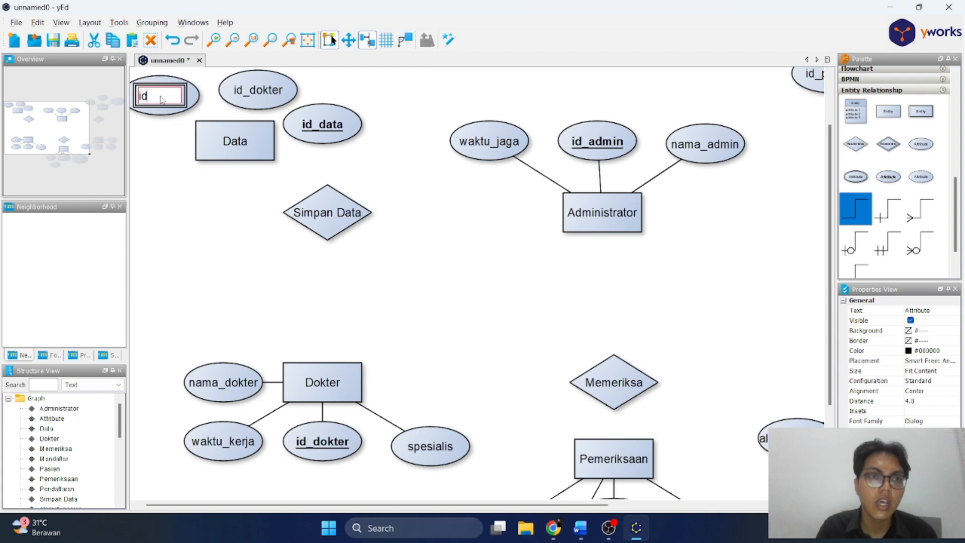
text(_pas)
key(BackSpace)
key(BackSpace)
key(BackSpace)
text(admin)
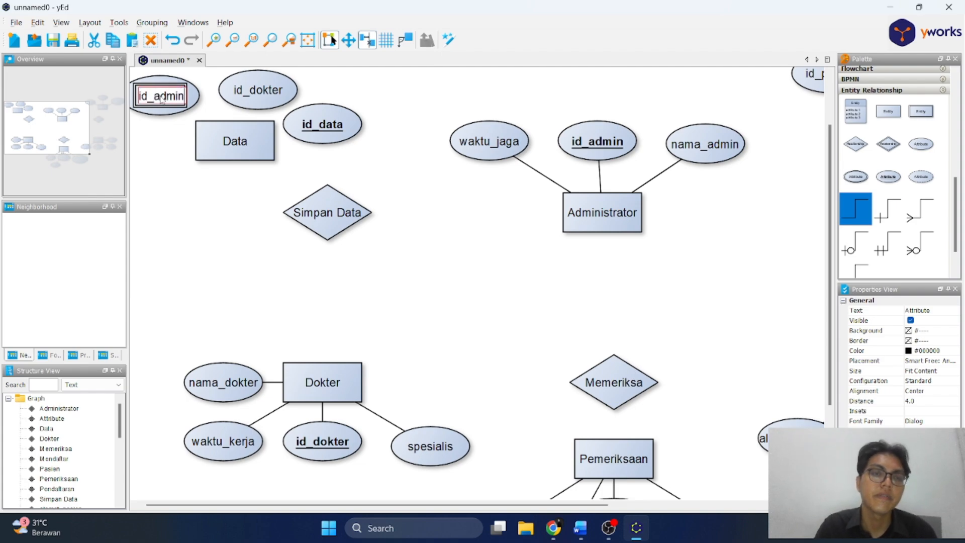
click(189, 220)
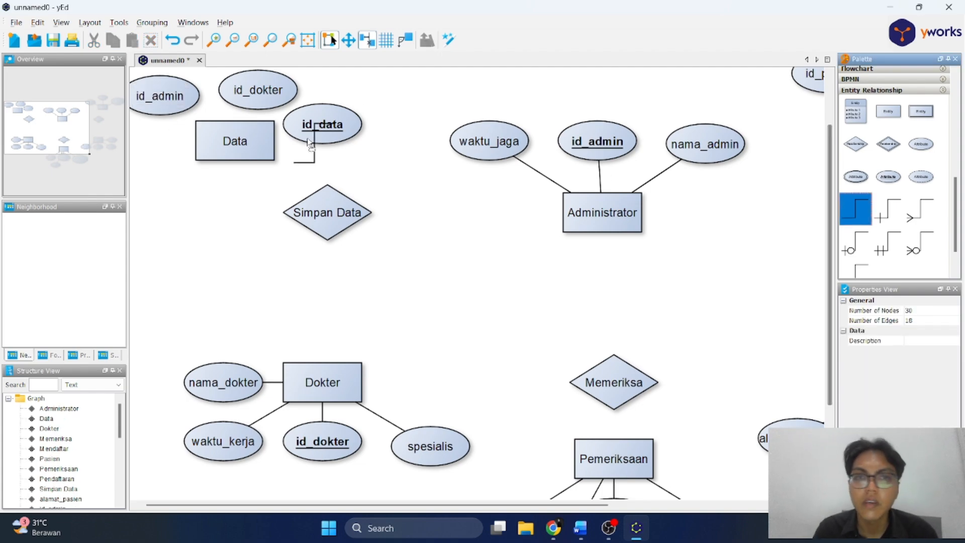
- Connect id_data, id_dokter and id_admin to the Data entity with plain lines
drag(322, 124, 242, 141)
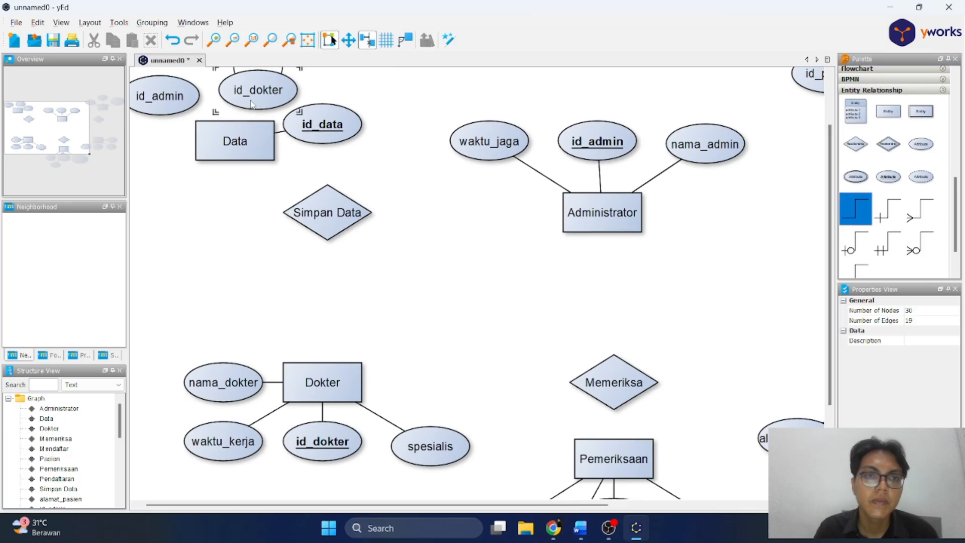
drag(257, 93, 239, 143)
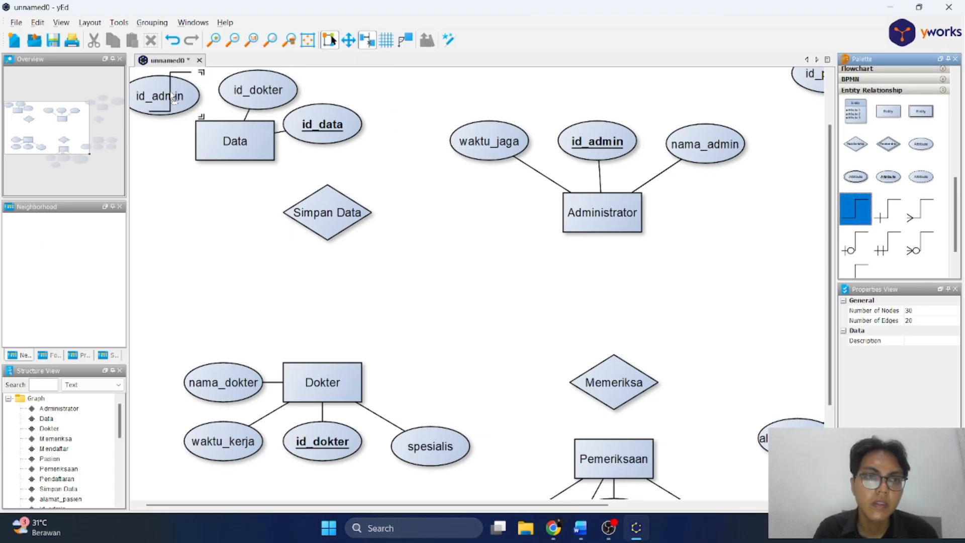
drag(166, 95, 251, 145)
- Connect Dokter to the Simpan Data relationship with a single-bar 'one' line, and Data to Simpan Data with a crow's-foot 'many' line
scroll(504, 184, down, 5)
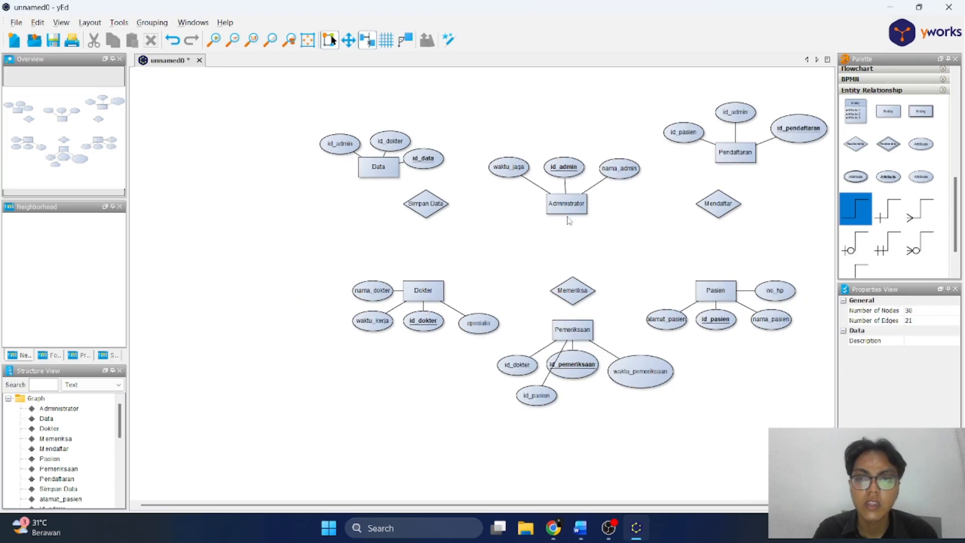
drag(594, 505, 597, 506)
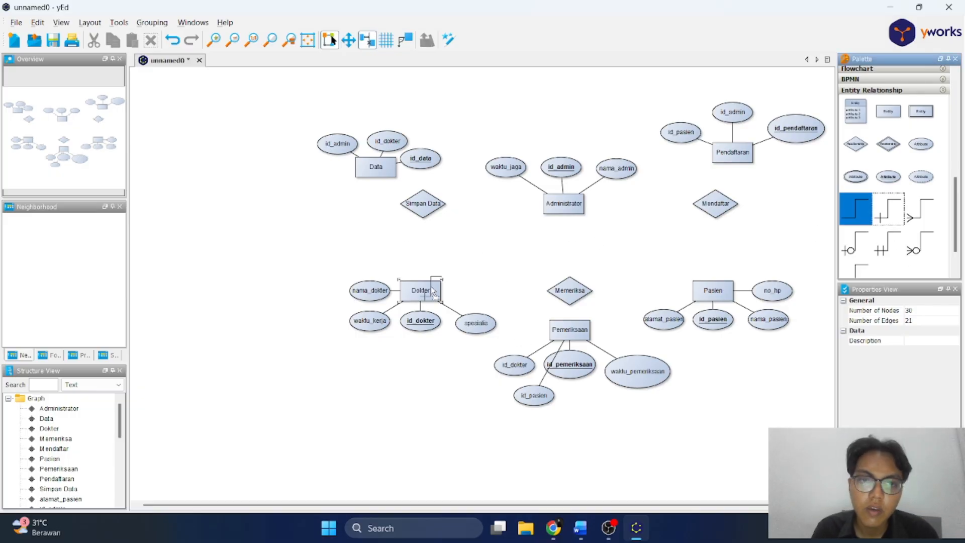
drag(421, 285, 424, 212)
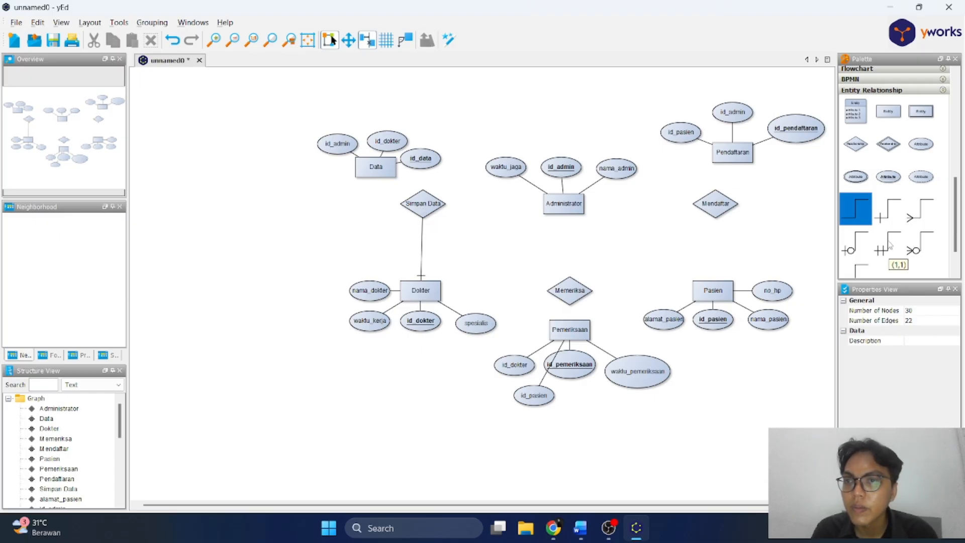
click(921, 210)
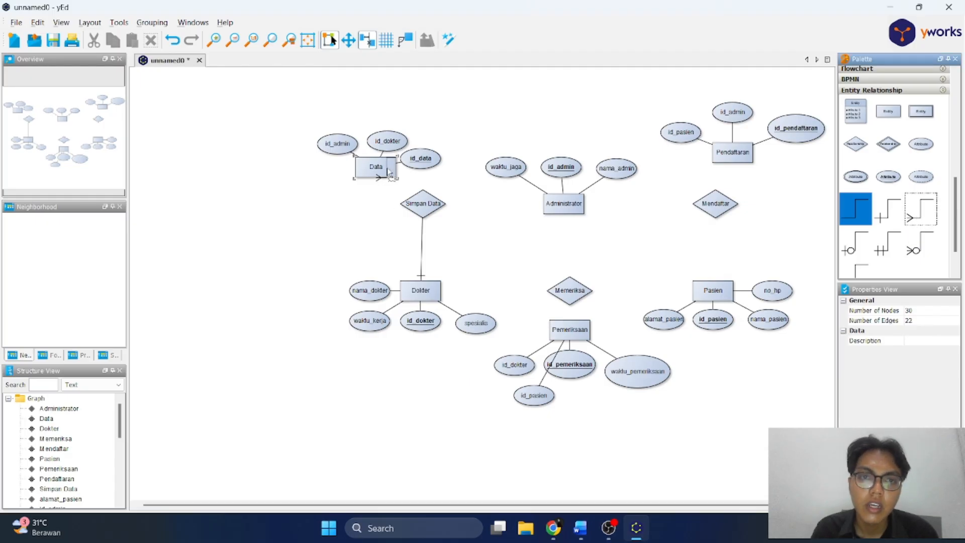
drag(390, 172, 425, 208)
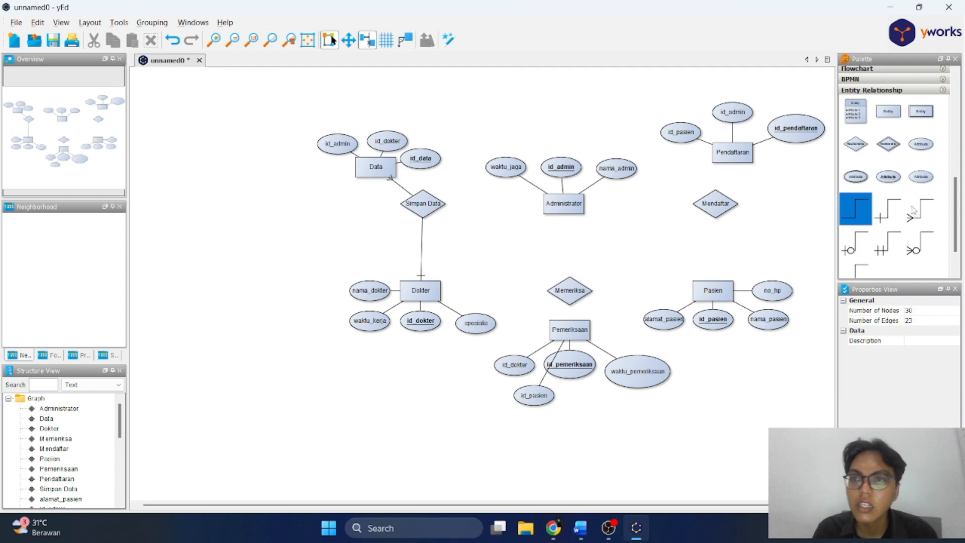
drag(862, 146, 471, 139)
double_click(471, 140)
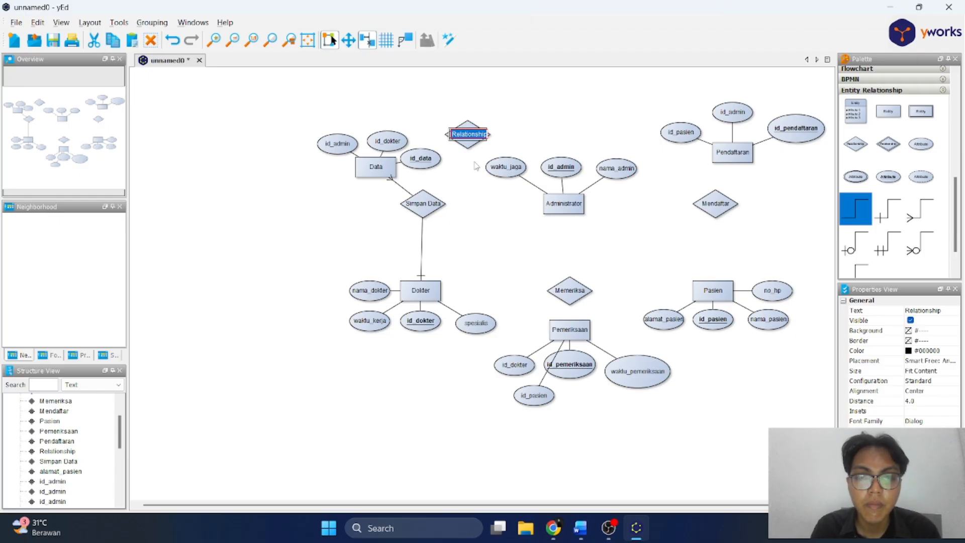
text(Me)
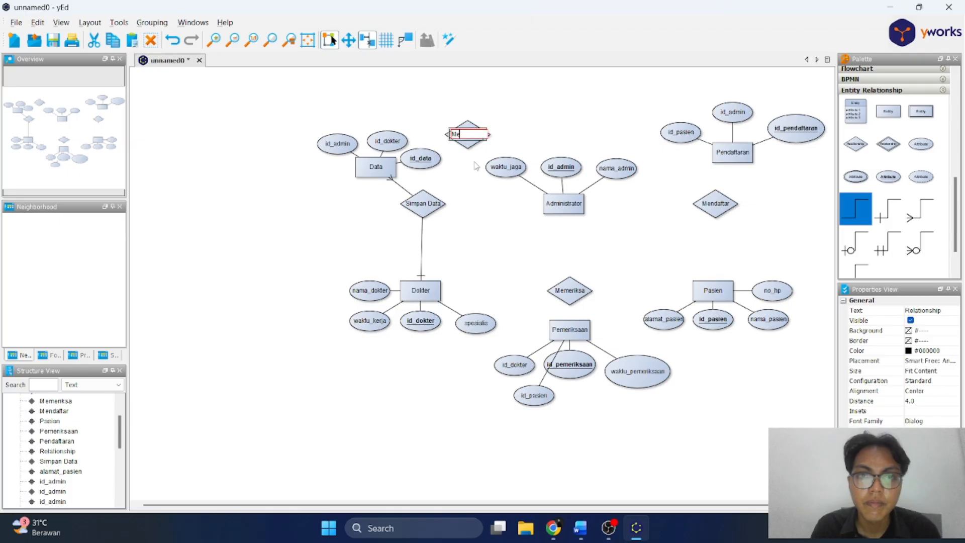
key(BackSpace)
key(BackSpace)
key(BackSpace)
key(BackSpace)
key(BackSpace)
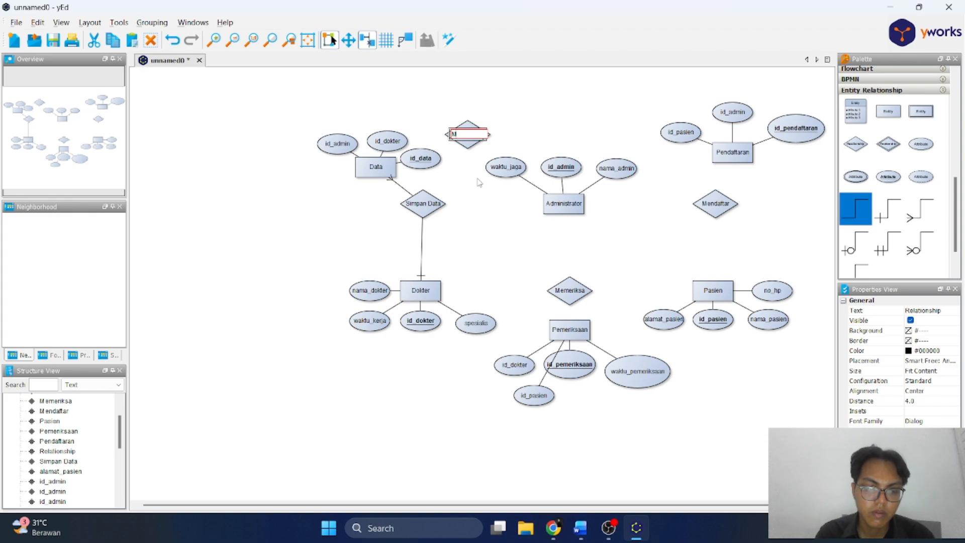
key(alt+Tab)
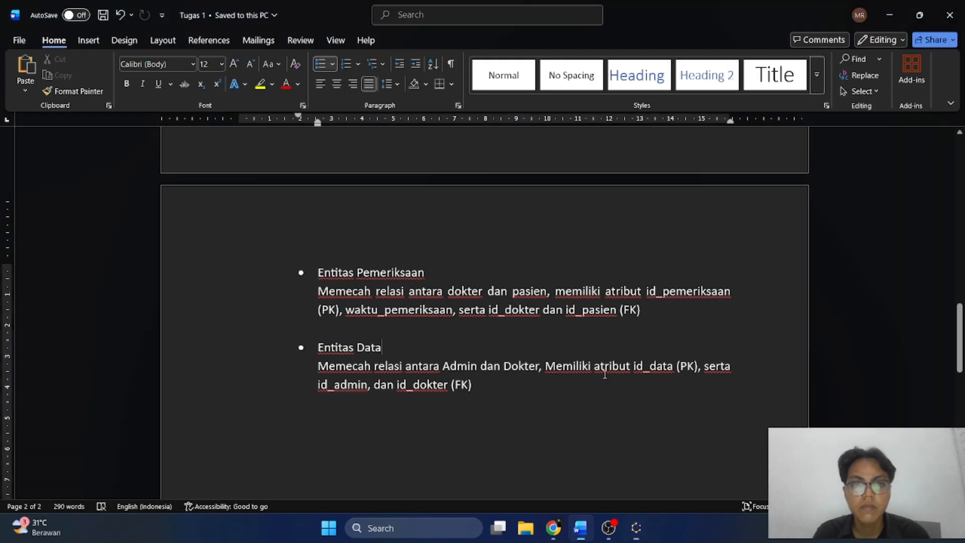
key(alt+Tab)
key(alt+Tab)
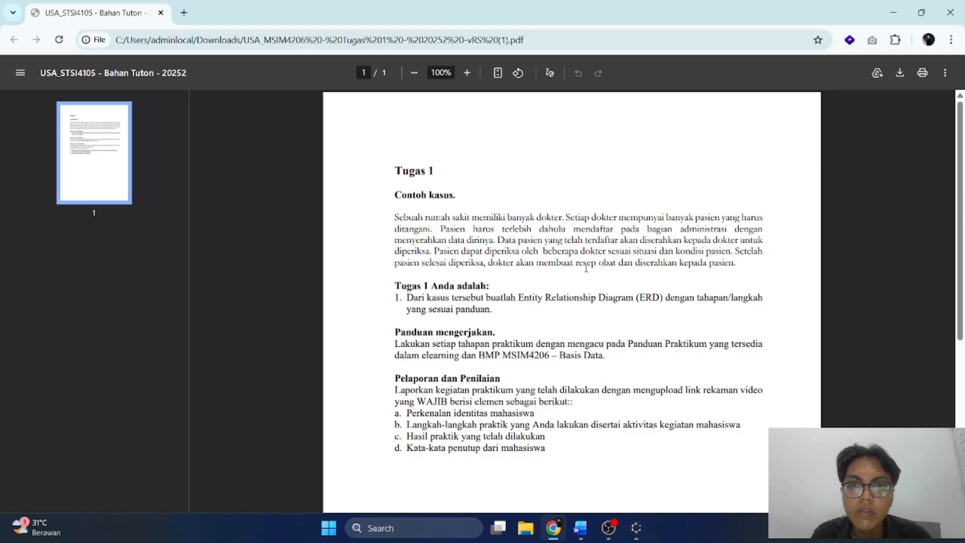
key(alt+Tab)
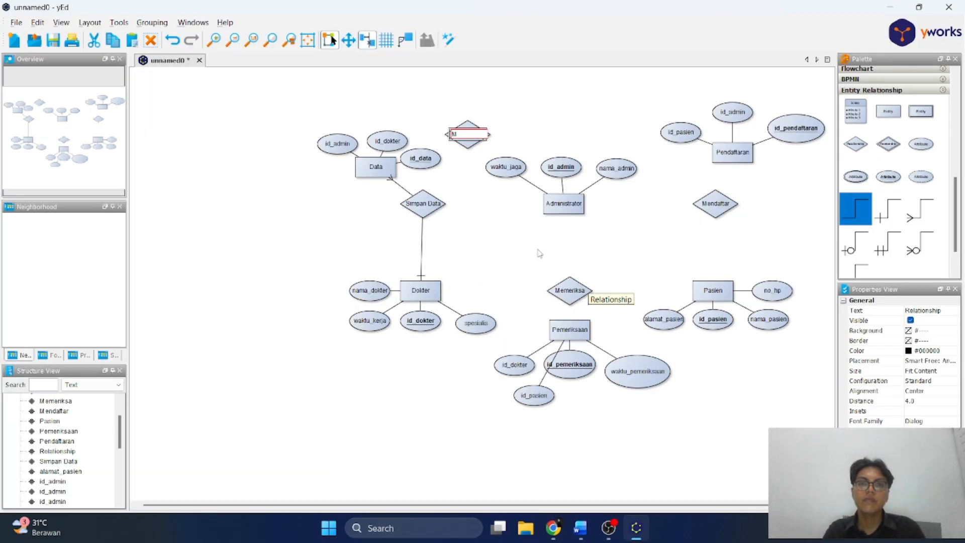
key(Return)
click(481, 143)
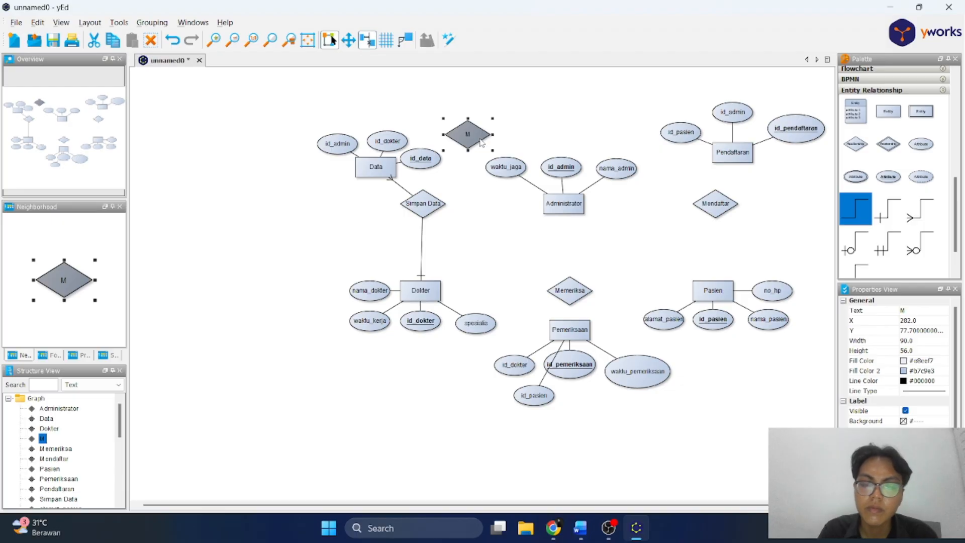
key(Delete)
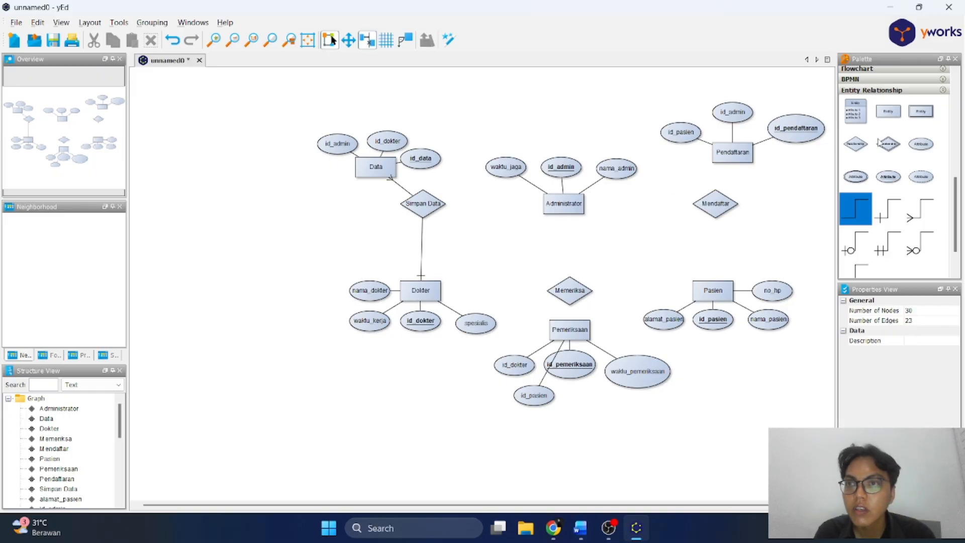
- Add a relationship labelled Memberikan Data between Data and Administrator, and enlarge the diamond to fit its label
drag(859, 147, 489, 197)
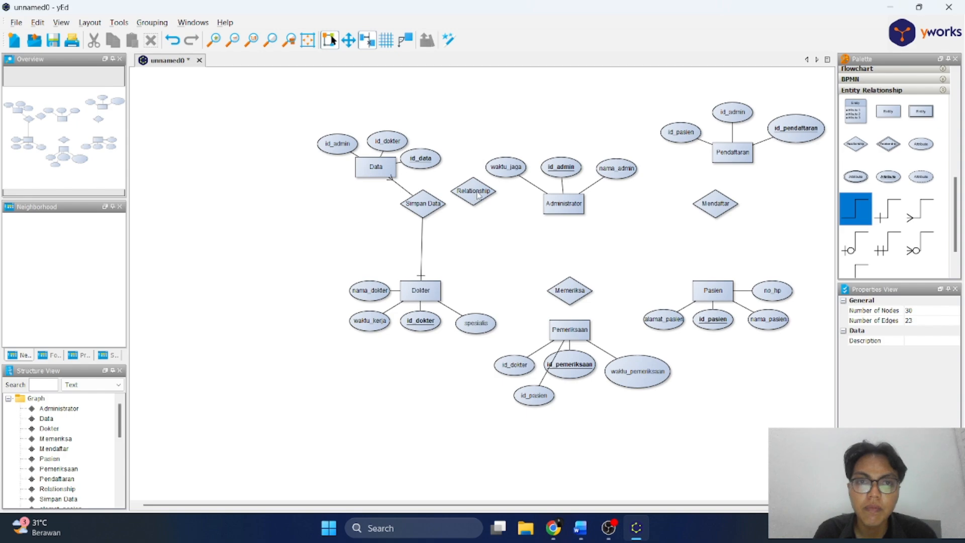
double_click(478, 194)
text(Member)
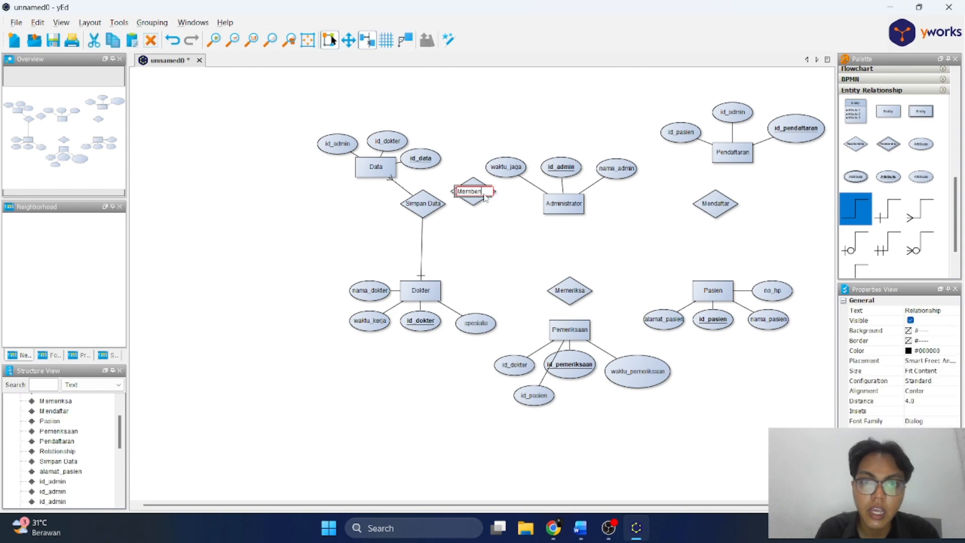
text(ikan Data)
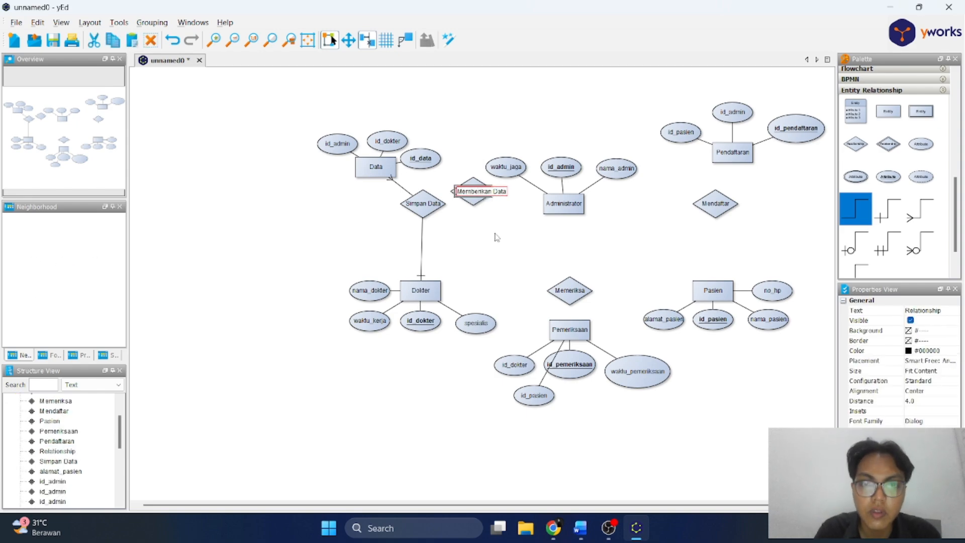
click(497, 237)
click(475, 203)
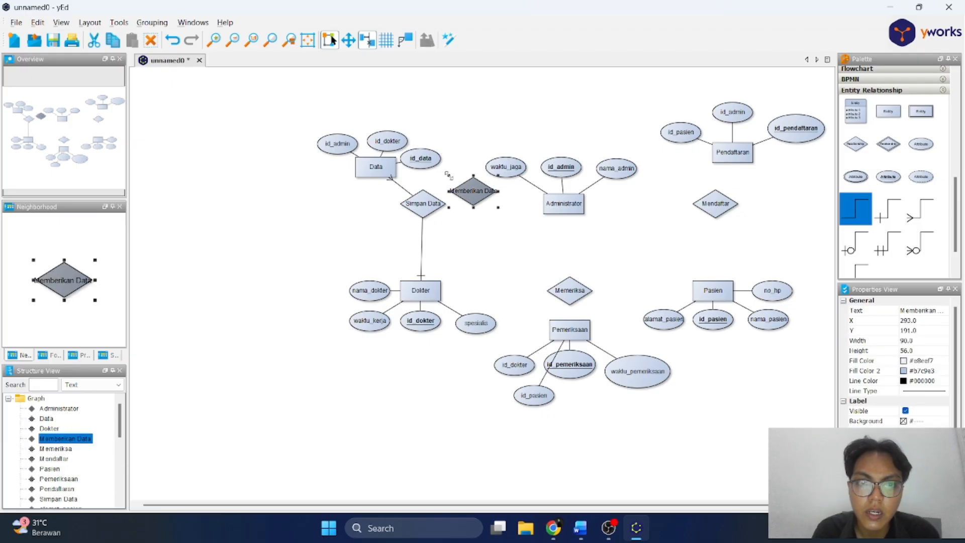
drag(449, 176, 431, 173)
click(520, 235)
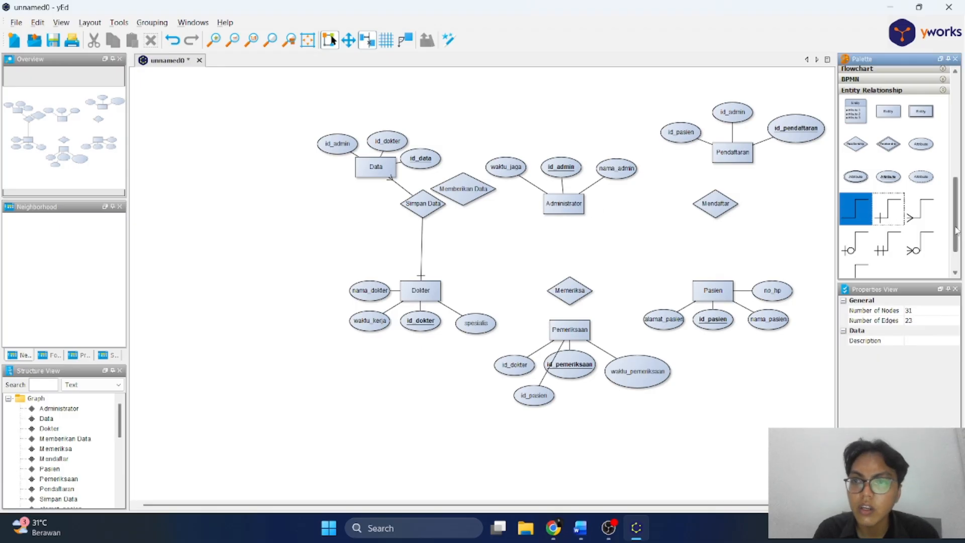
- Connect Administrator to Memberikan Data with a single-bar 'one' line, and Data to Memberikan Data with a crow's-foot 'many' line
mouse_move(556, 201)
mouse_down()
mouse_move(530, 207)
mouse_move(483, 192)
mouse_up()
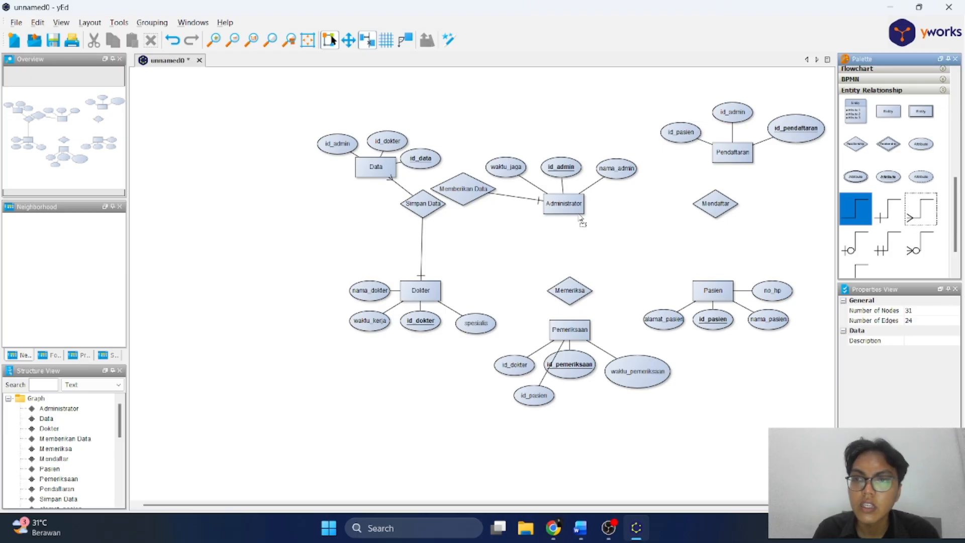
drag(379, 165, 469, 190)
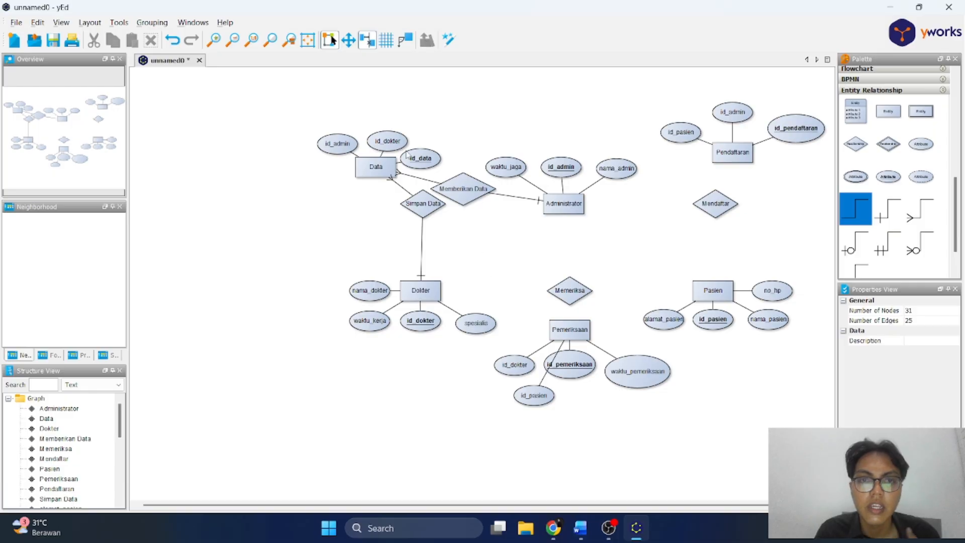
- Move the Data entity together with id_admin, id_dokter and id_data farther left and slightly down, away from Memberikan Data
click(333, 151)
shift+click(388, 145)
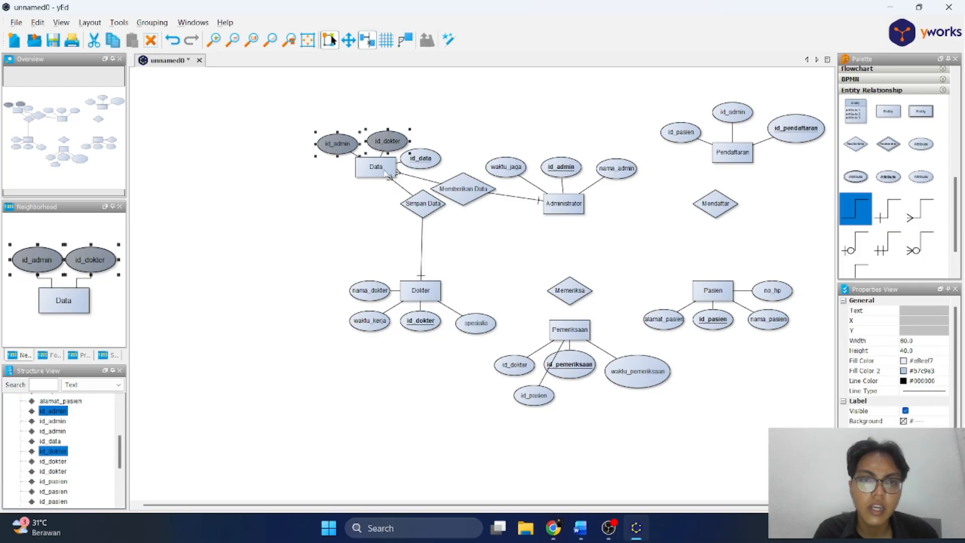
shift+click(414, 162)
shift+click(374, 171)
drag(388, 165, 354, 184)
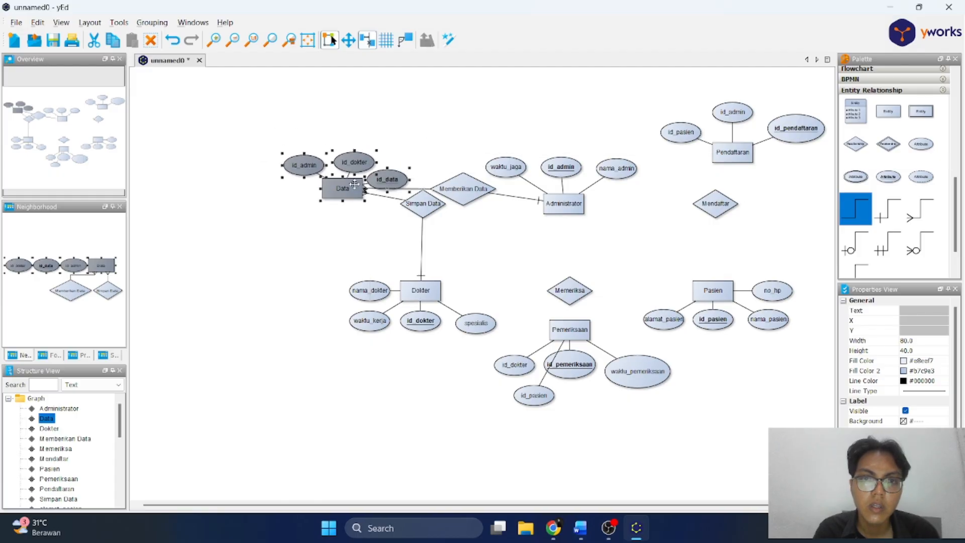
- Align Memberikan Data with Administrator, and shift Data with its attributes down into the same row
click(455, 191)
mouse_move(474, 189)
mouse_down()
mouse_move(468, 204)
mouse_move(475, 201)
mouse_up()
click(342, 195)
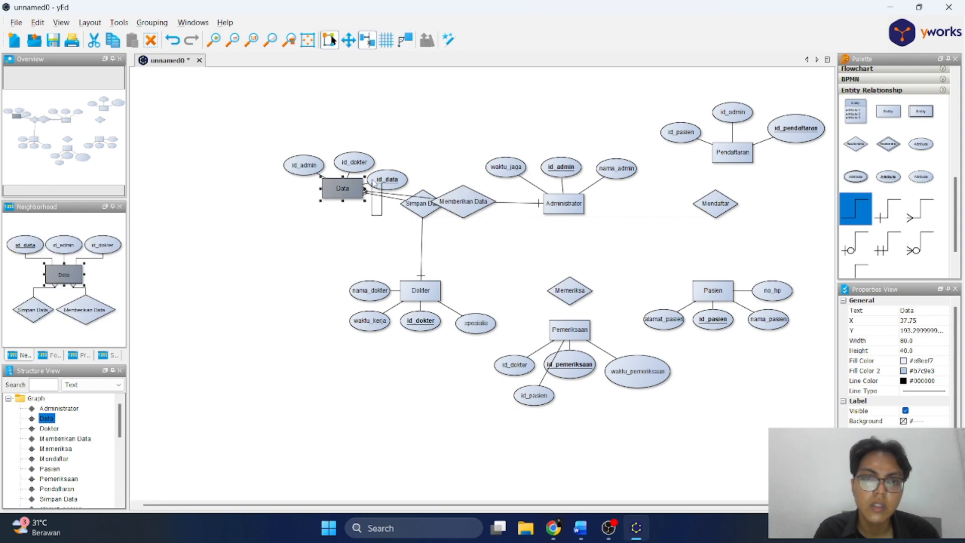
drag(383, 218, 276, 129)
drag(393, 219, 311, 138)
drag(346, 189, 342, 198)
- Place the Simpan Data relationship directly below Data, and move Dokter with its four attributes below Simpan Data
click(424, 209)
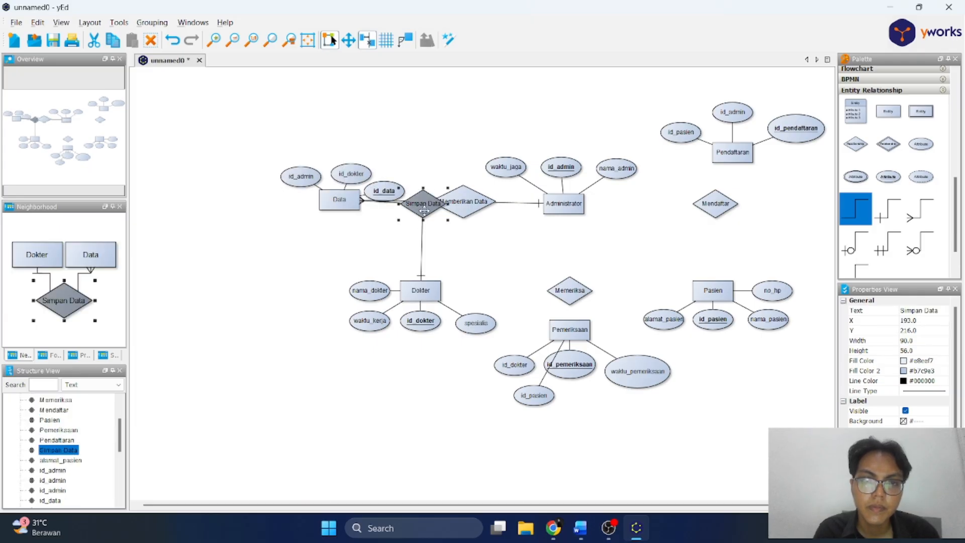
drag(424, 211, 337, 257)
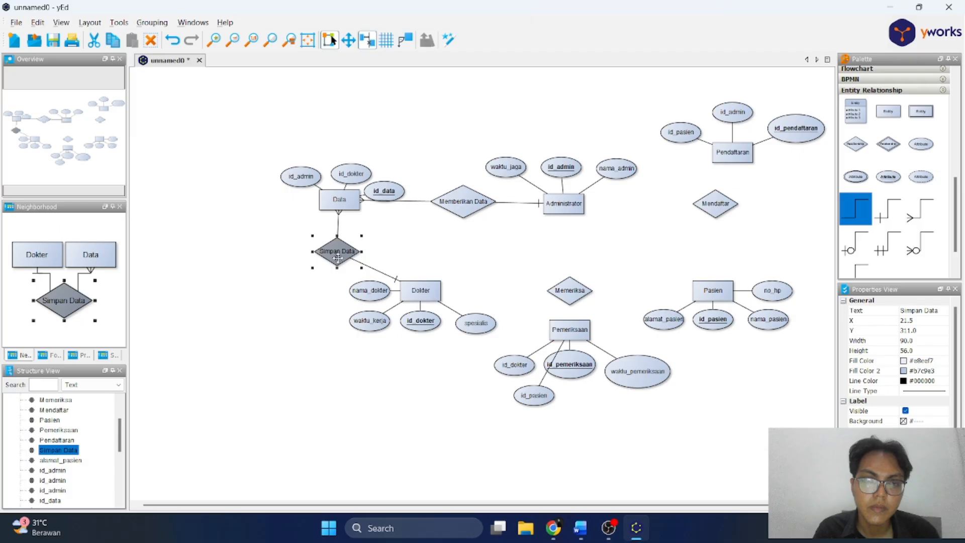
click(489, 367)
drag(509, 336, 296, 264)
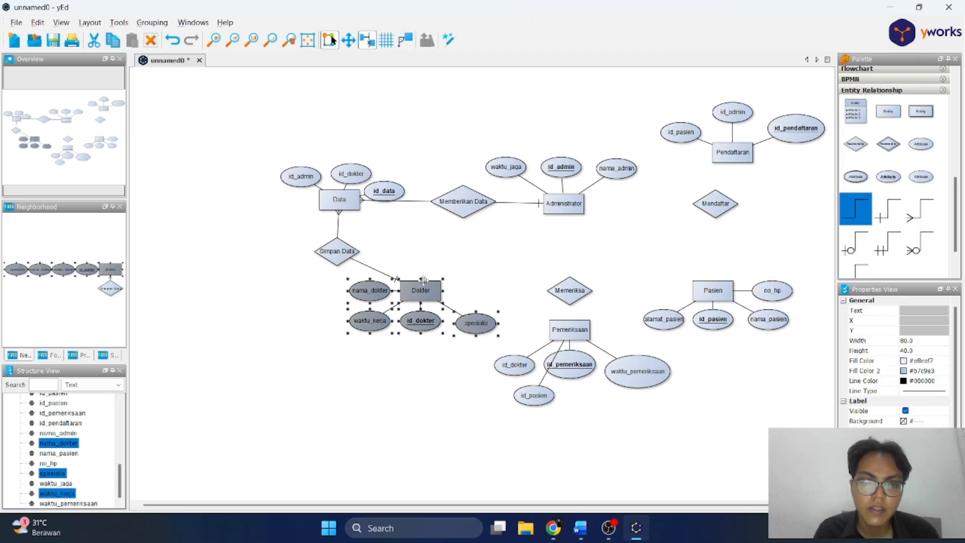
drag(424, 280, 341, 301)
key(Right)
- Shift the Dokter entity slightly right to line it up vertically with Simpan Data and Data
click(432, 262)
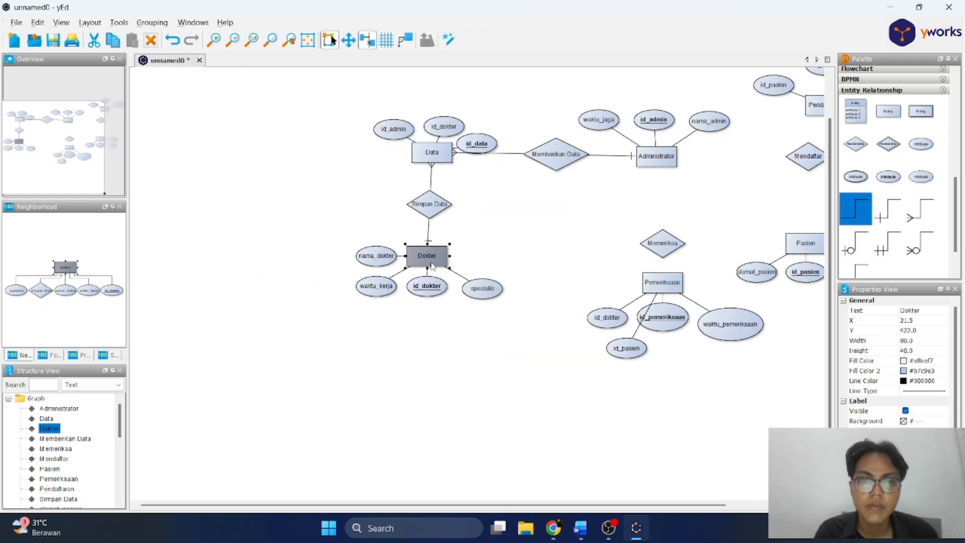
key(Right)
click(296, 225)
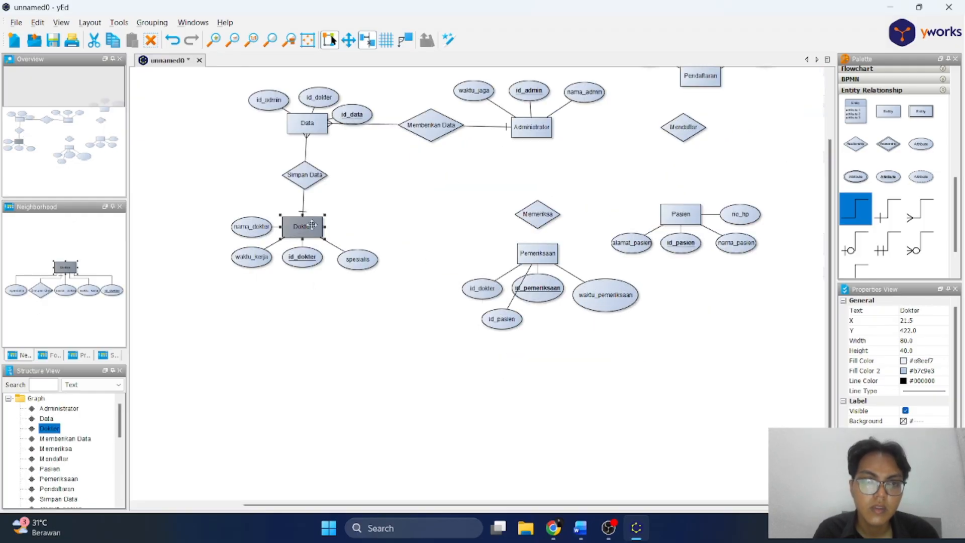
drag(311, 225, 318, 226)
click(396, 201)
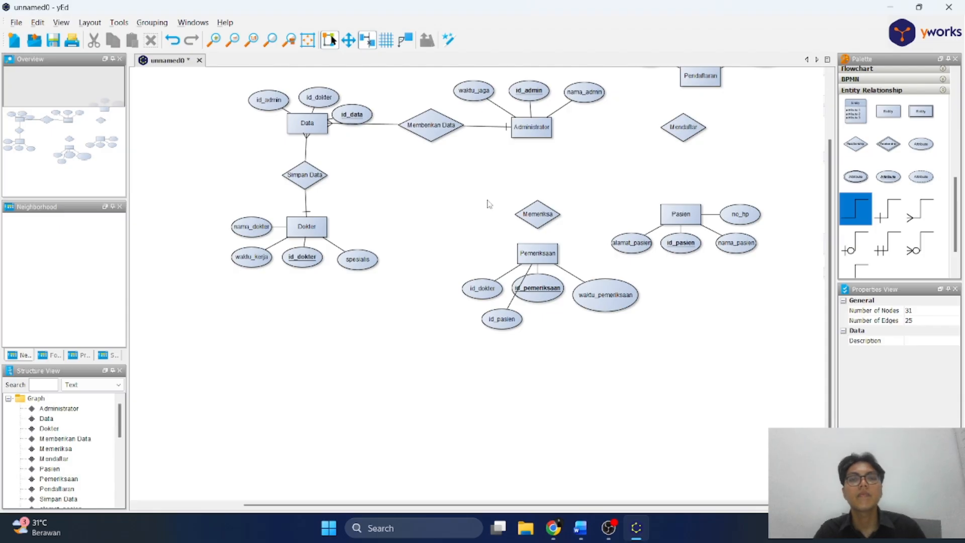
- Move the Mendaftar relationship next to Administrator, level with it, and rename it melayani
scroll(787, 159, up, 3)
scroll(784, 157, down, 3)
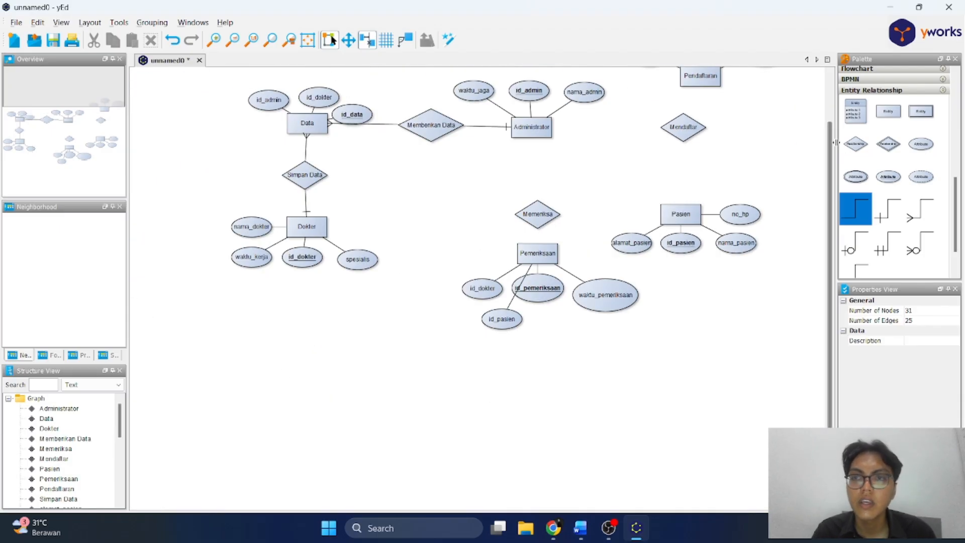
drag(831, 137, 831, 95)
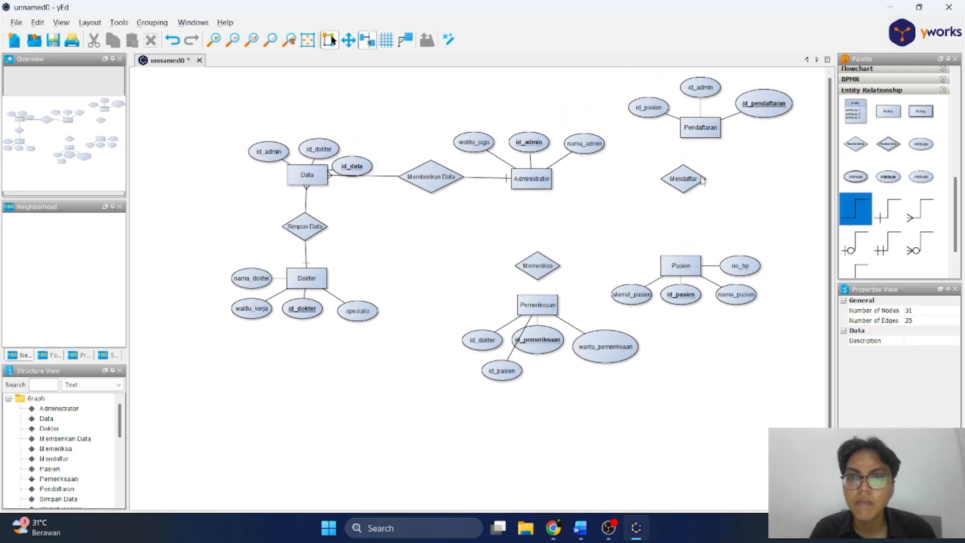
click(695, 187)
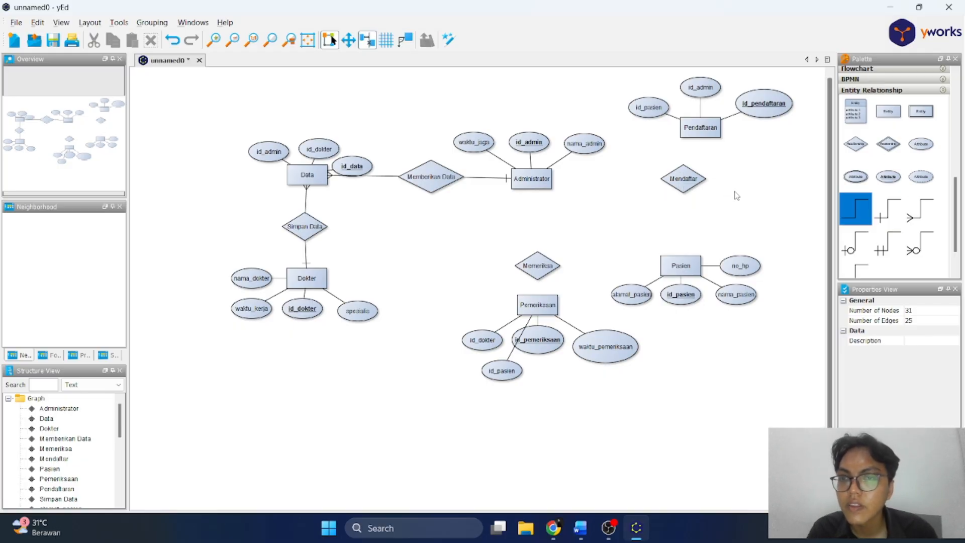
click(700, 182)
drag(694, 180, 632, 180)
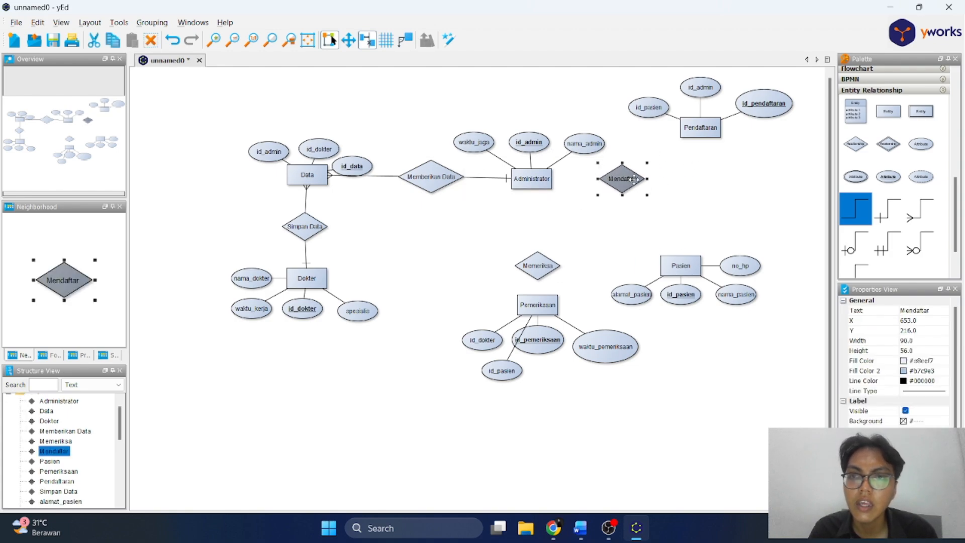
key(F2)
text(melayani)
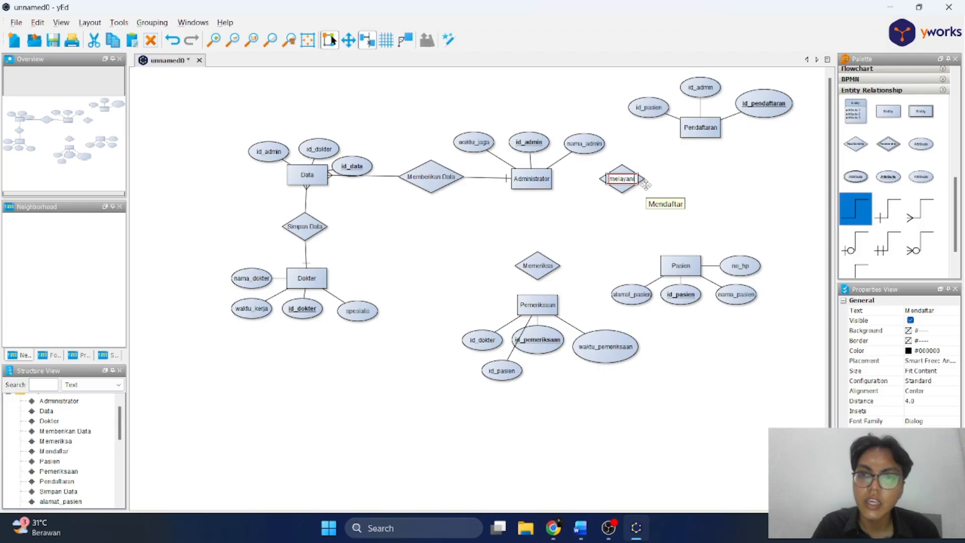
click(705, 194)
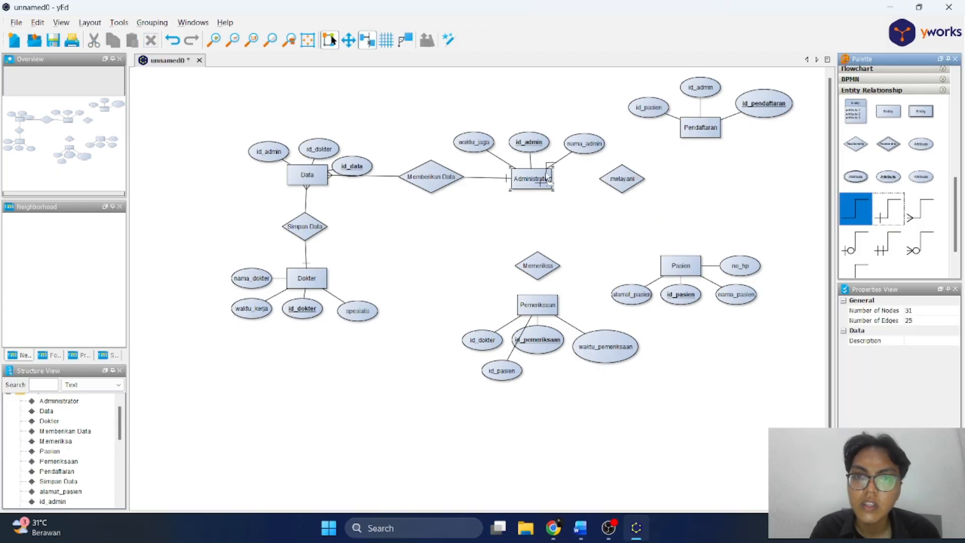
- Connect Administrator to melayani with a single-bar 'one' line, and Pendaftaran to melayani with a crow's-foot 'many' line
drag(545, 178, 604, 182)
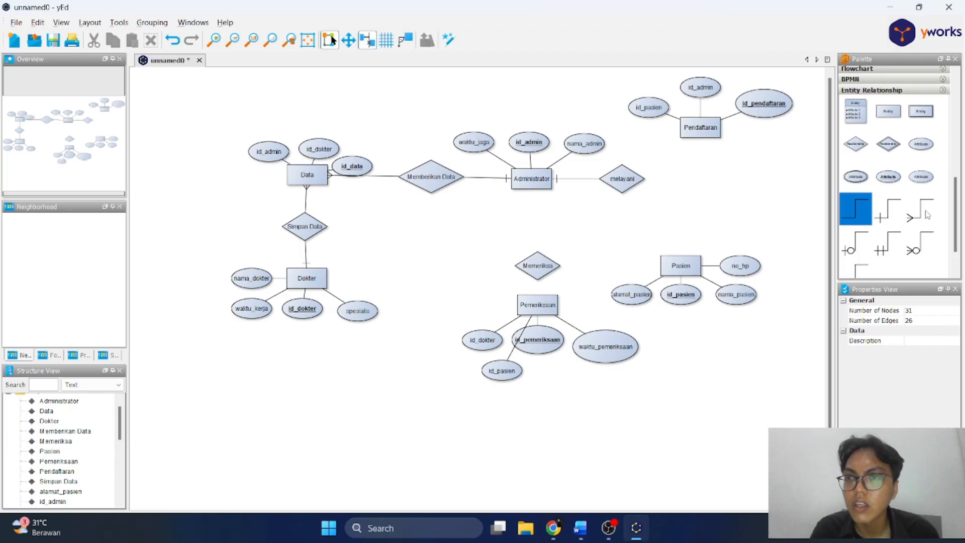
drag(701, 127, 623, 185)
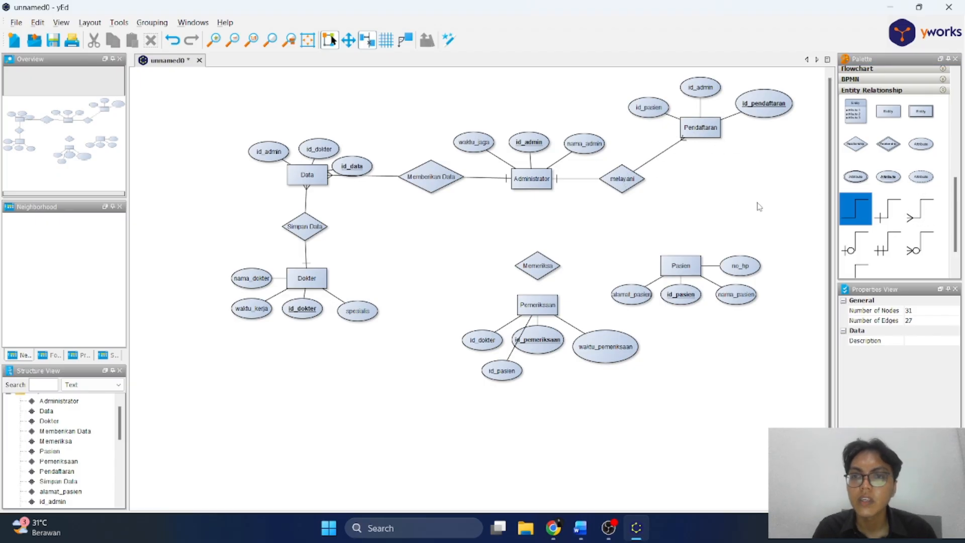
- Add a relationship labelled melakukan between the Pendaftaran and Pasien entities
click(854, 145)
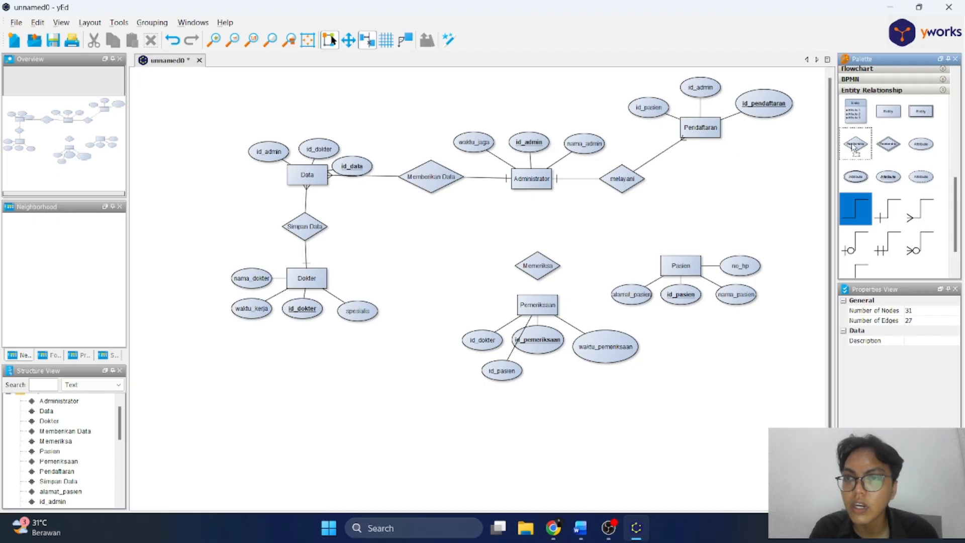
drag(855, 146, 701, 208)
double_click(700, 208)
text(melakukan)
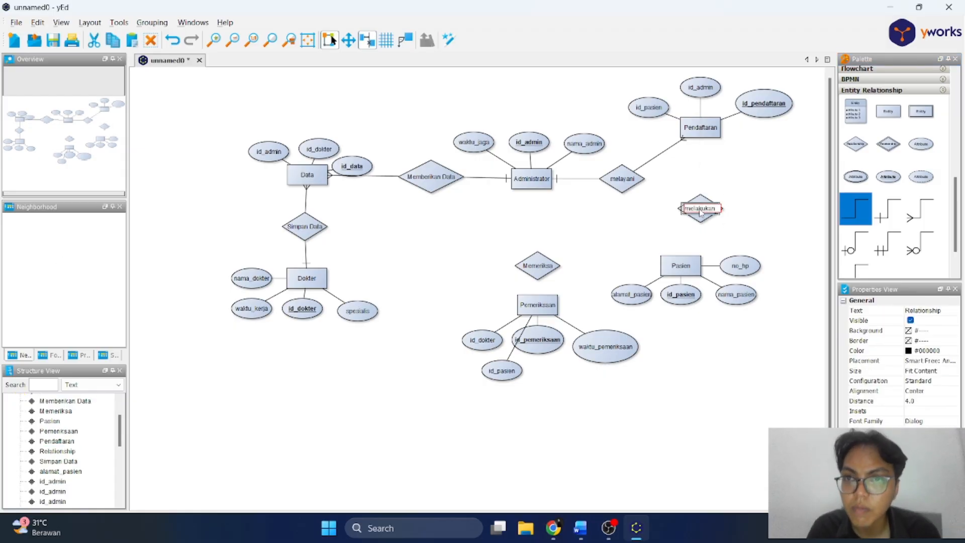
click(750, 220)
click(779, 220)
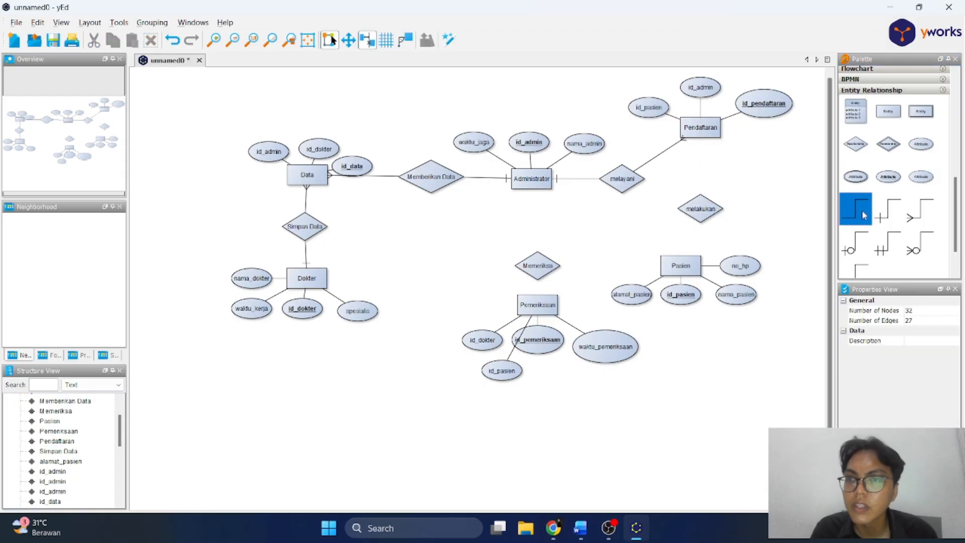
- Connect Pasien to the new melakukan relationship with a single-bar 'one' line, and Pendaftaran to it with a crow's-foot 'many' line
drag(676, 259, 700, 215)
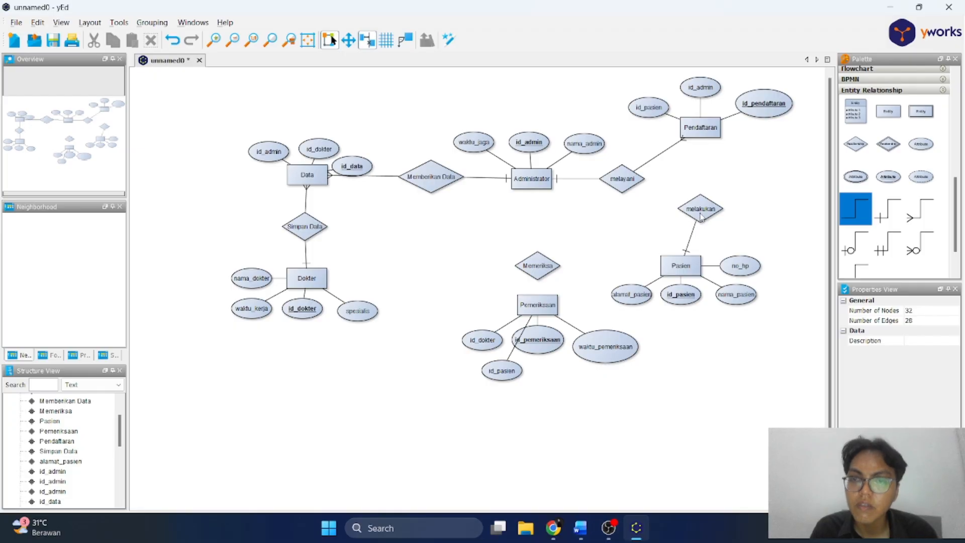
drag(701, 127, 700, 217)
- Move Pendaftaran with its attributes level with Administrator and melayani, and line up the melakukan relationship directly beneath it
drag(809, 163, 621, 73)
drag(704, 136, 723, 187)
click(754, 238)
drag(701, 225, 722, 243)
drag(723, 244, 719, 243)
- Move the Pasien entity together with its attributes directly beneath the melakukan relationship
click(635, 293)
drag(594, 251, 804, 350)
drag(679, 276, 722, 293)
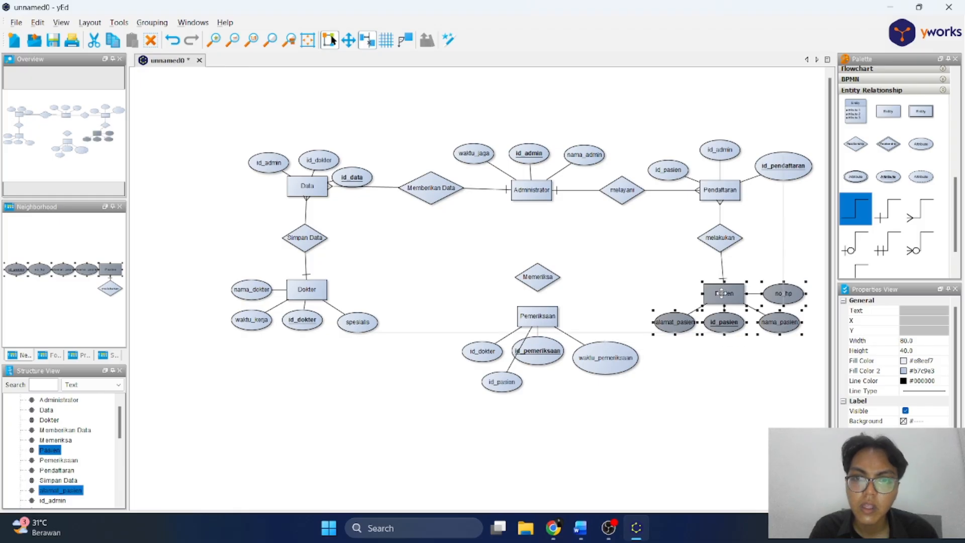
click(645, 285)
- Move the Pemeriksaan entity with all its attributes lower and slightly to the left
drag(441, 297, 653, 440)
drag(533, 311, 517, 359)
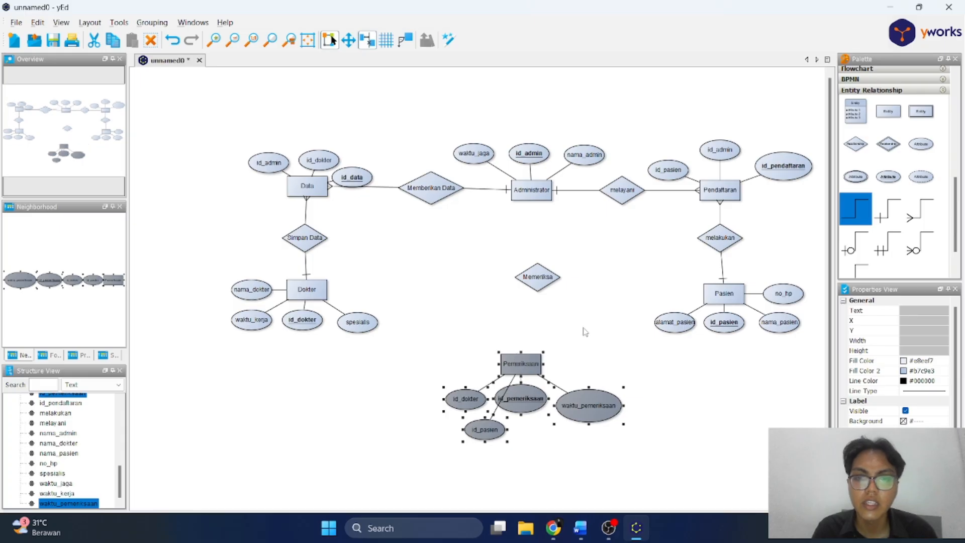
click(584, 328)
- Rename the Memeriksa relationship melakukan and place it between the Dokter and Pemeriksaan entities
click(536, 278)
drag(536, 278, 585, 321)
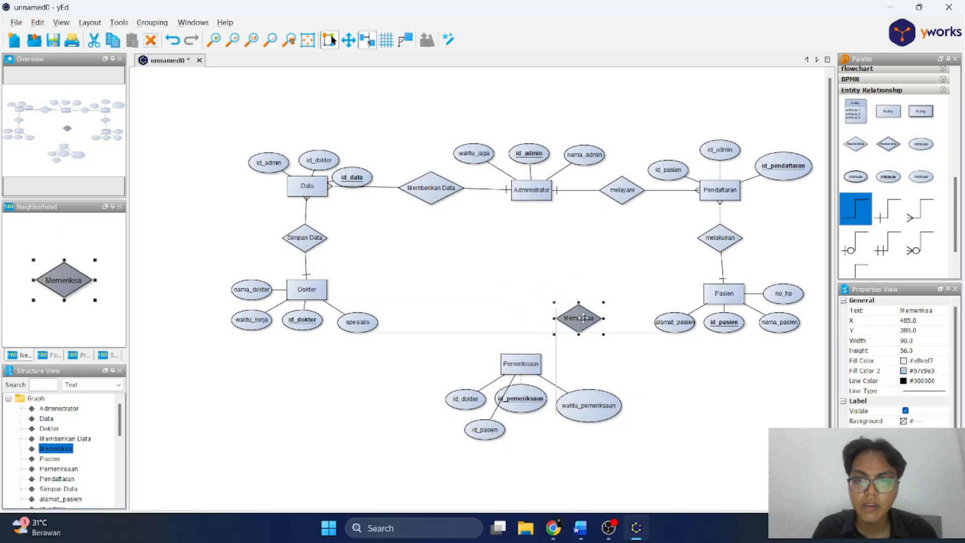
double_click(586, 319)
text(melaku)
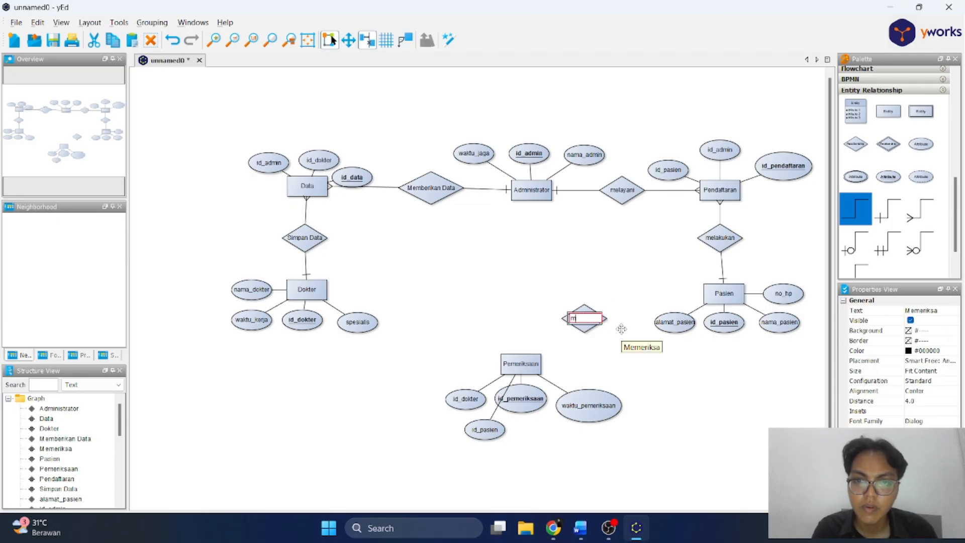
key(BackSpace)
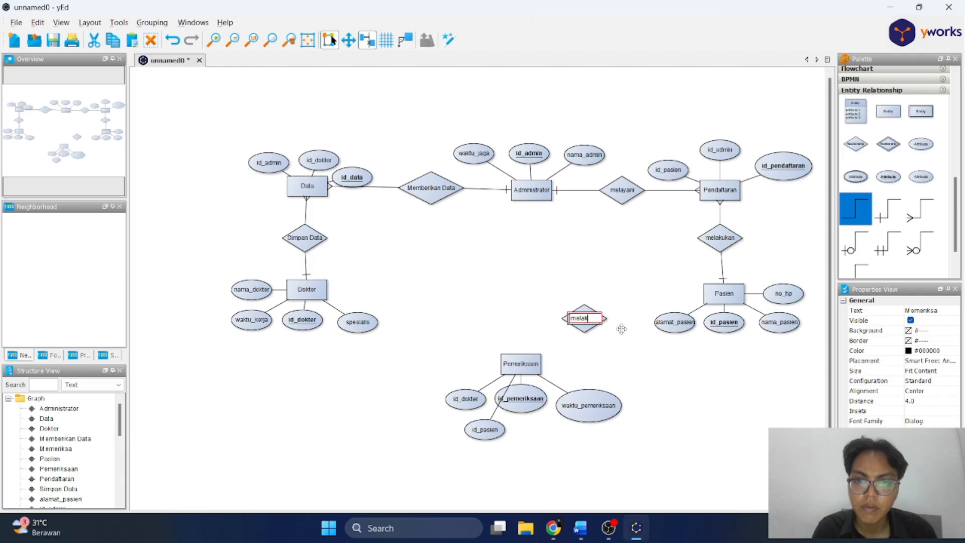
click(622, 329)
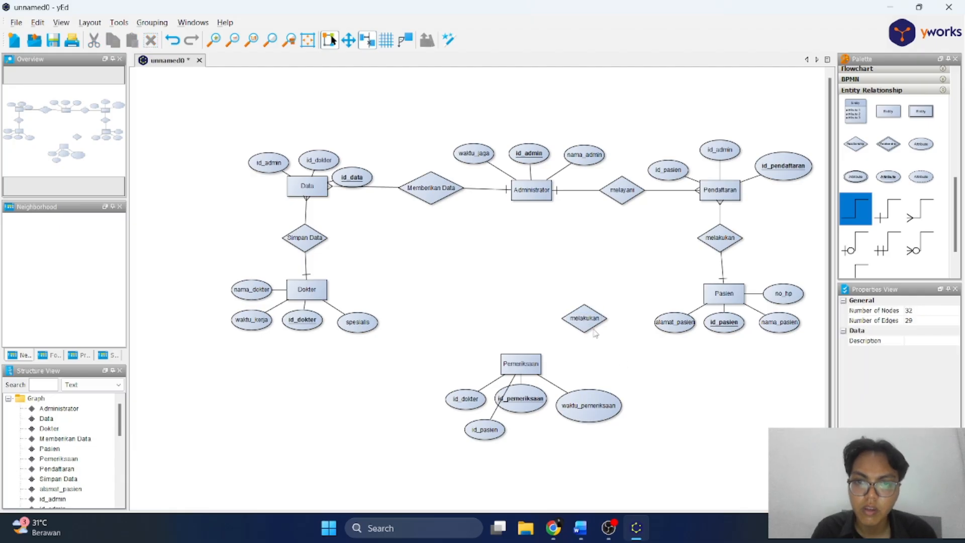
click(589, 329)
drag(589, 329, 426, 317)
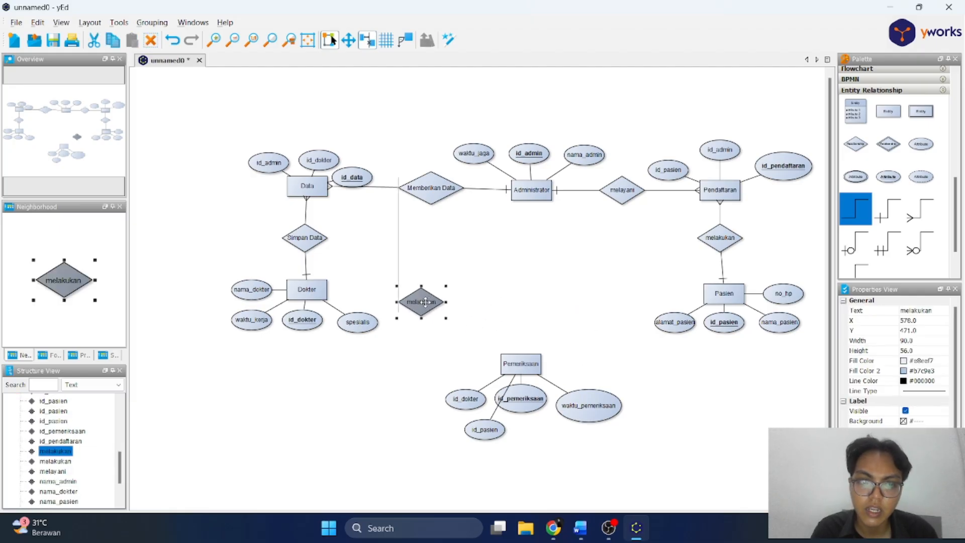
click(556, 333)
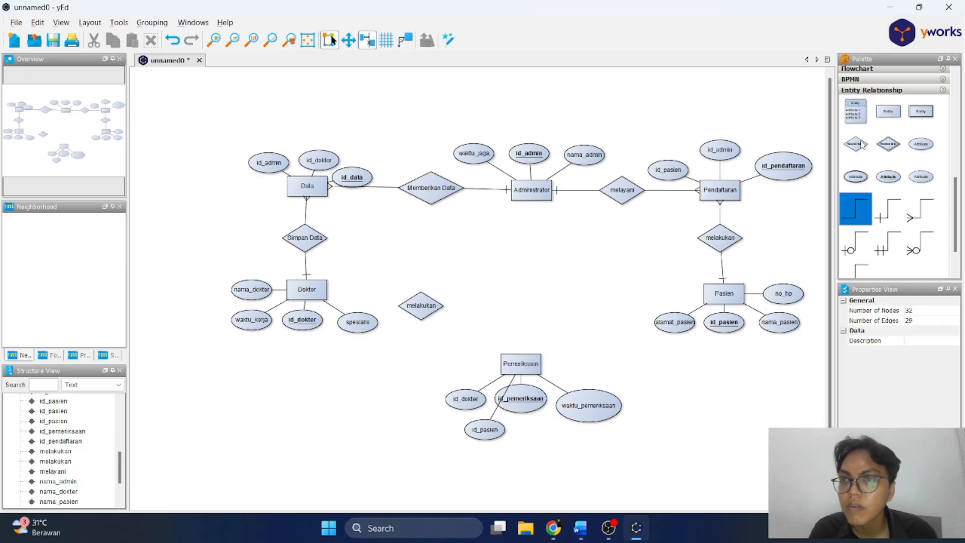
- Add a relationship labelled mendapat between the Pemeriksaan and Pasien entities
drag(862, 145, 613, 326)
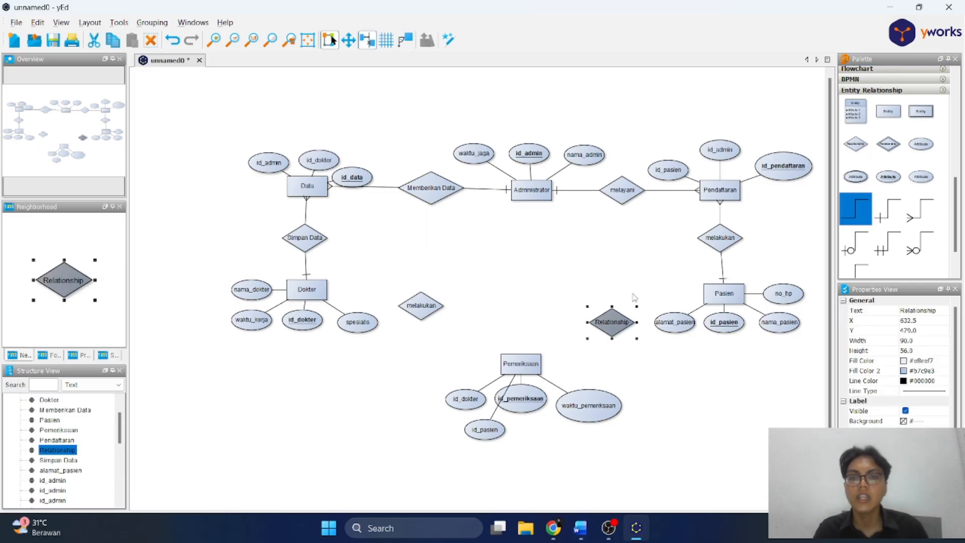
click(635, 298)
double_click(615, 326)
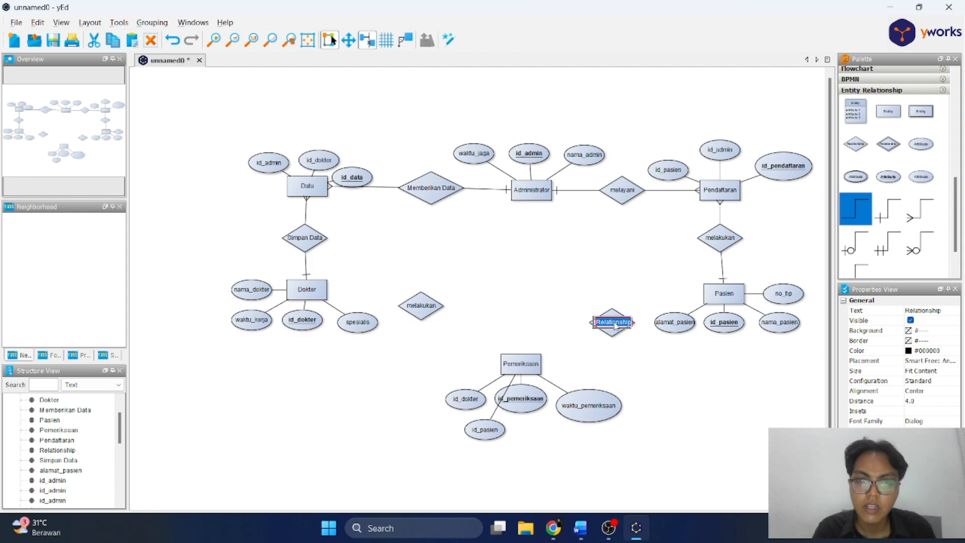
text(D)
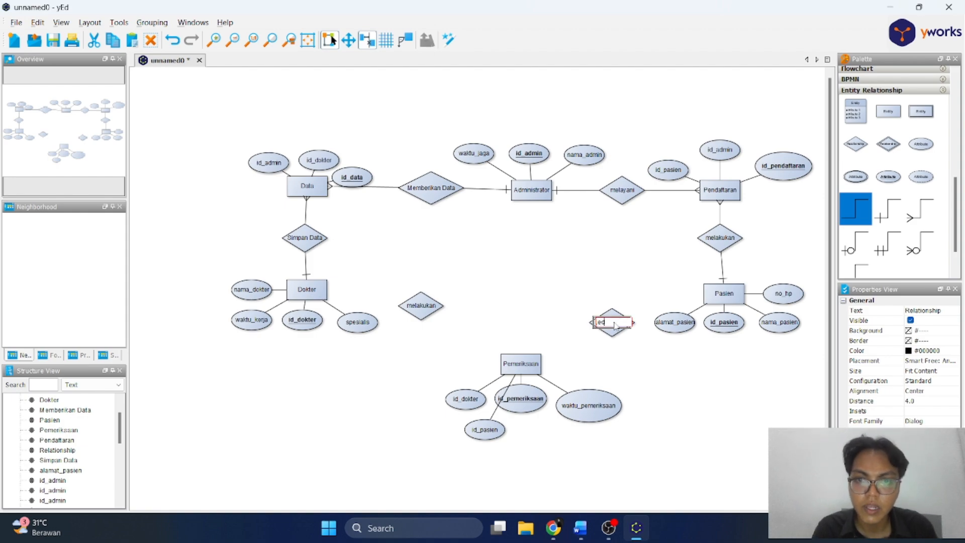
click(639, 370)
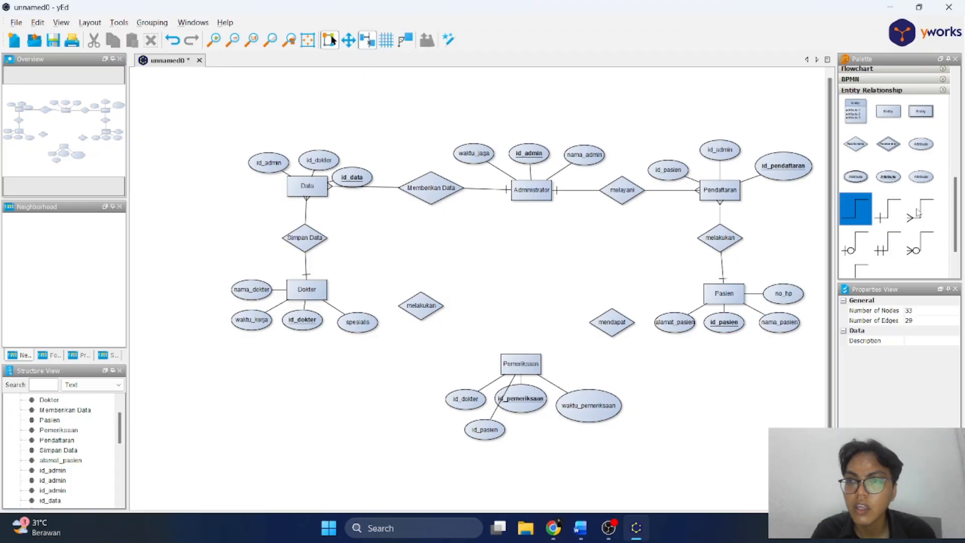
- Connect Dokter to melakukan and Pasien to mendapat with single-bar 'one' lines, and Pemeriksaan to both relationships with crow's-foot 'many' lines
drag(888, 209, 423, 309)
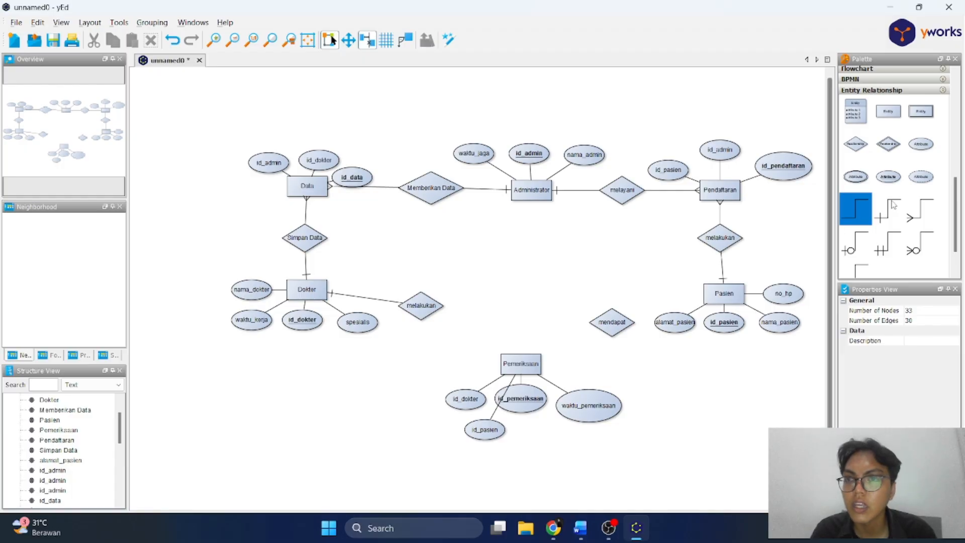
drag(519, 358, 423, 305)
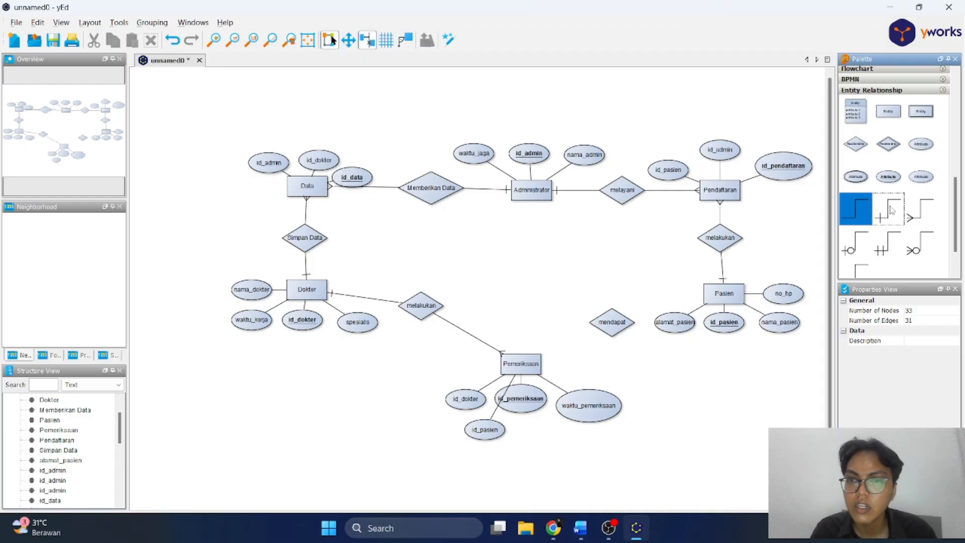
drag(718, 297, 612, 324)
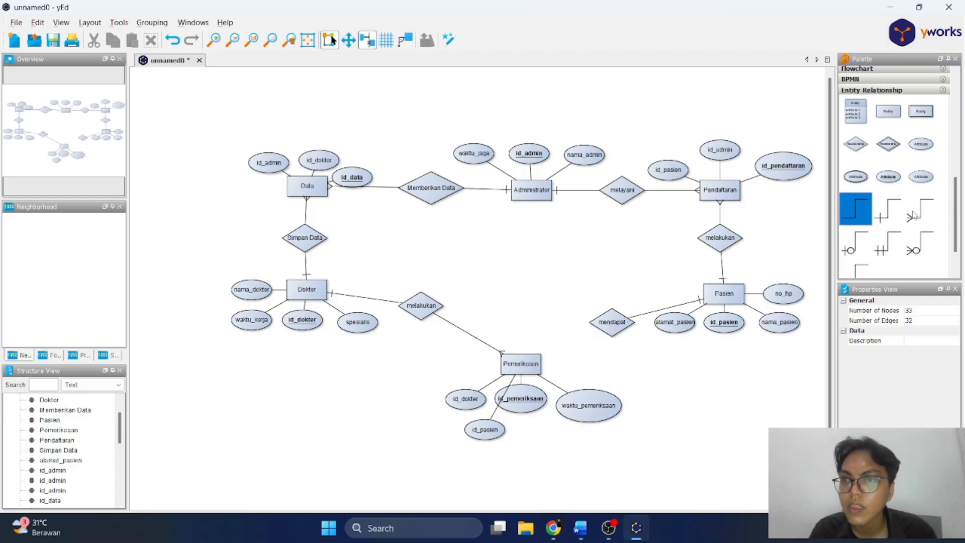
drag(525, 363, 611, 322)
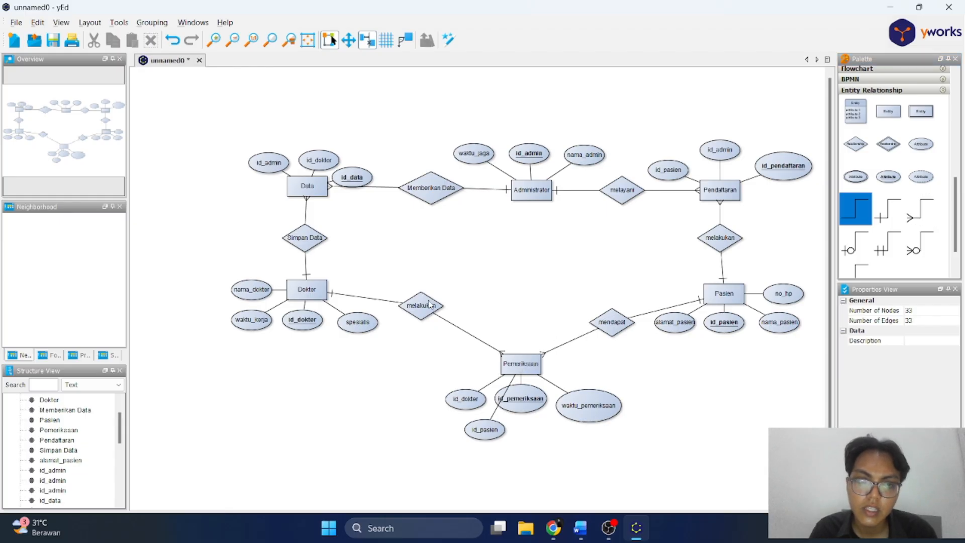
- Align melakukan, Pemeriksaan and mendapat in one horizontal row between the Dokter and Pasien entities
click(430, 303)
drag(430, 303, 429, 291)
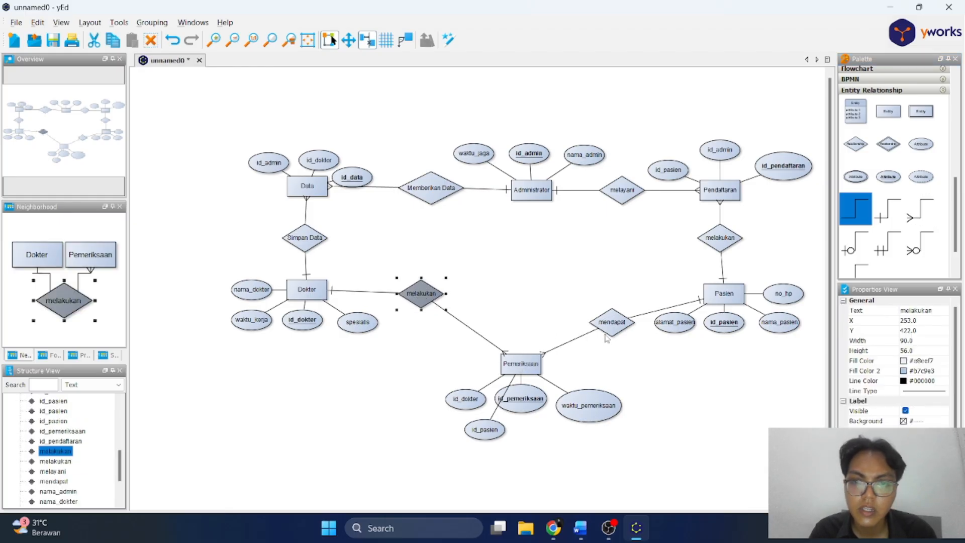
click(619, 323)
drag(618, 324, 618, 291)
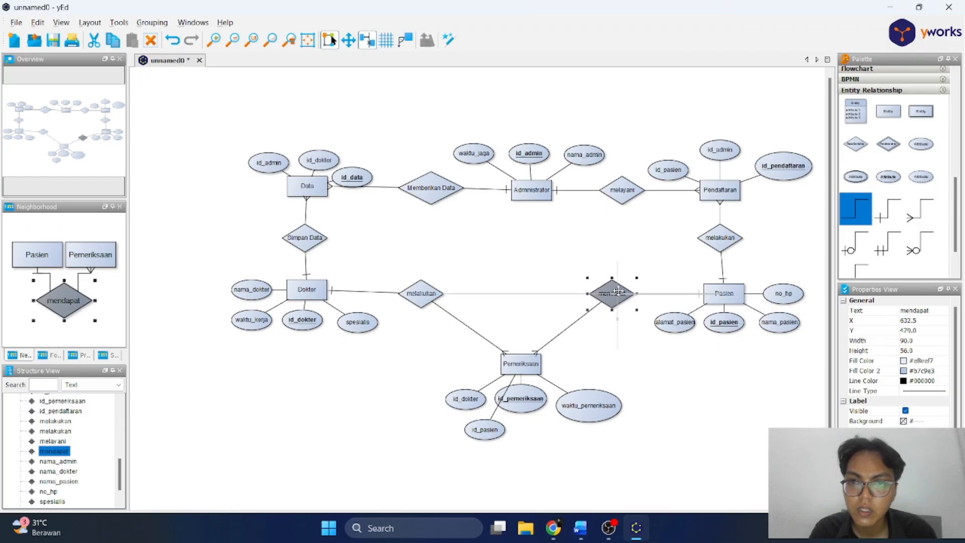
click(517, 365)
drag(516, 365, 517, 295)
- Move the four Pemeriksaan attributes up together so they sit close beneath their entity
click(432, 360)
drag(408, 351, 698, 490)
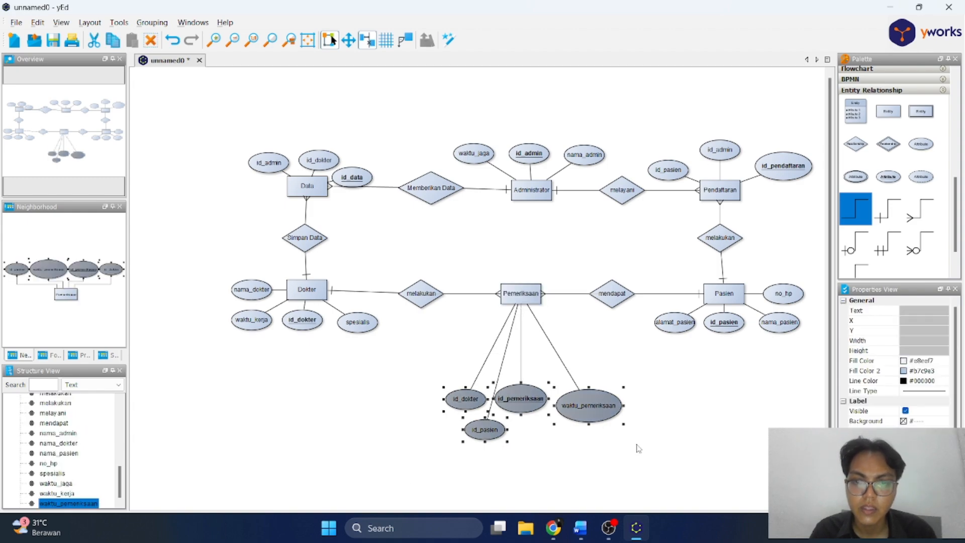
drag(587, 411, 587, 359)
click(578, 398)
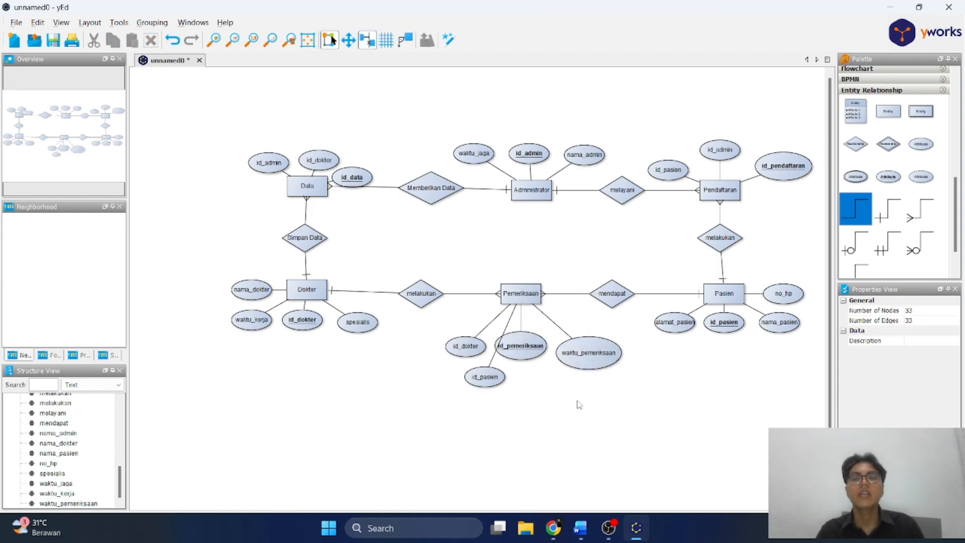